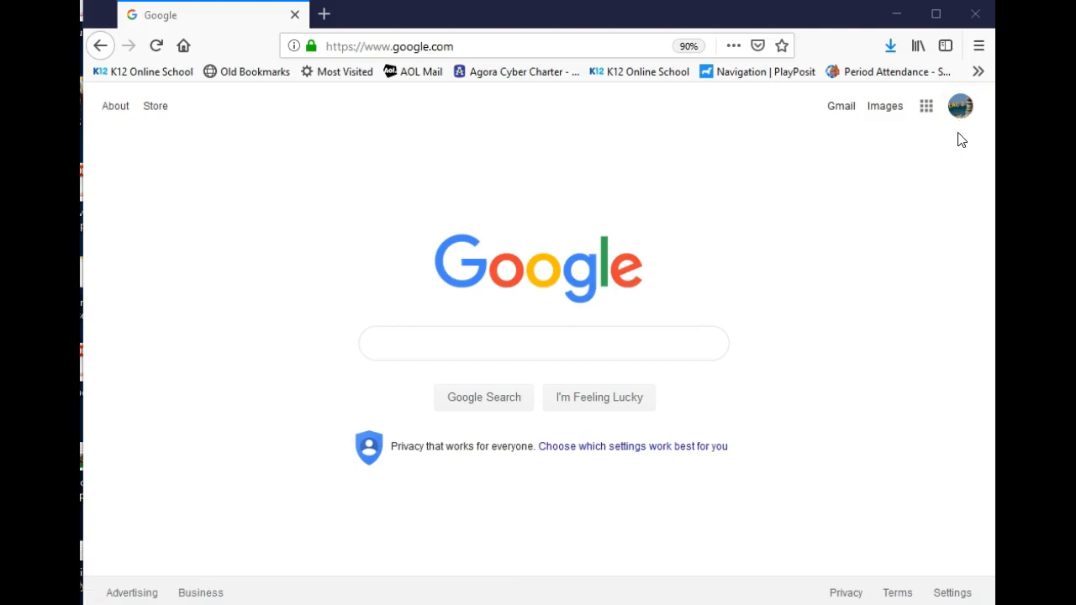
# Visit the Agora launchpad, return to Google, and expand the full Google apps list
pyautogui.click(496, 74)
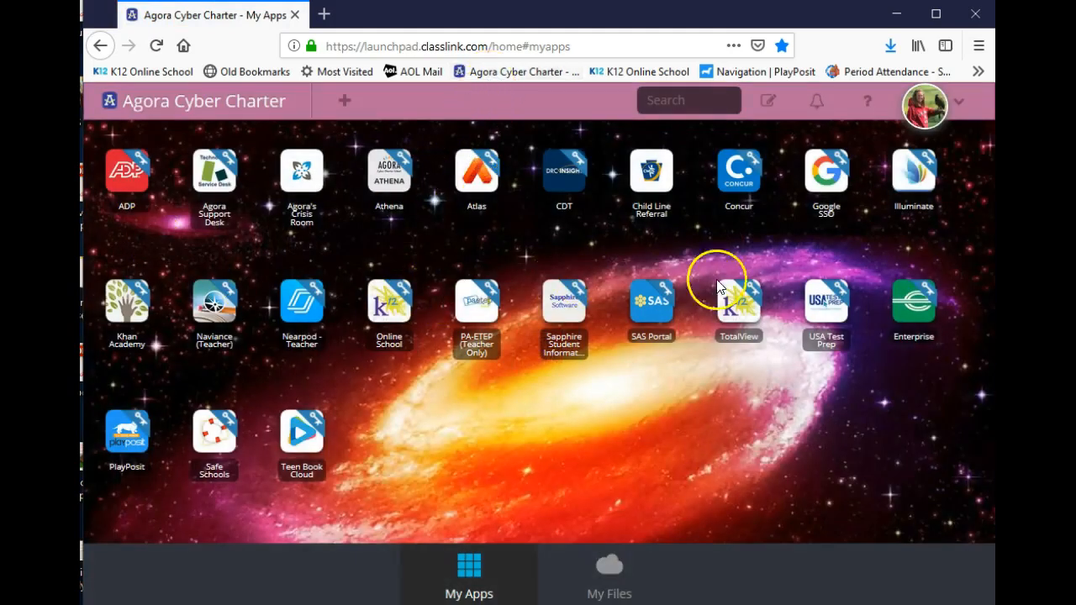
pyautogui.click(184, 47)
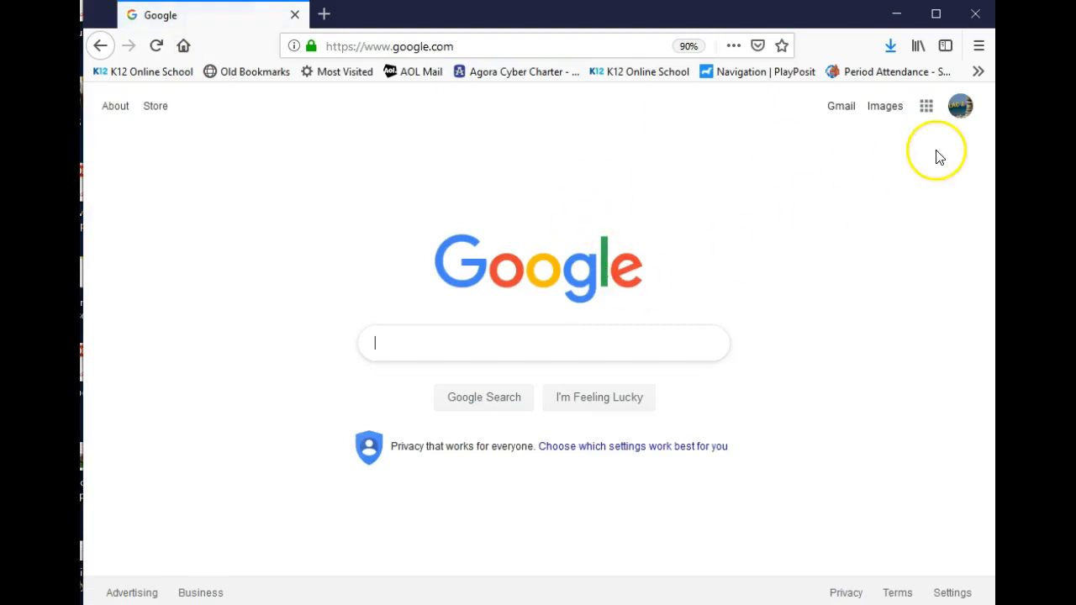
pyautogui.click(928, 108)
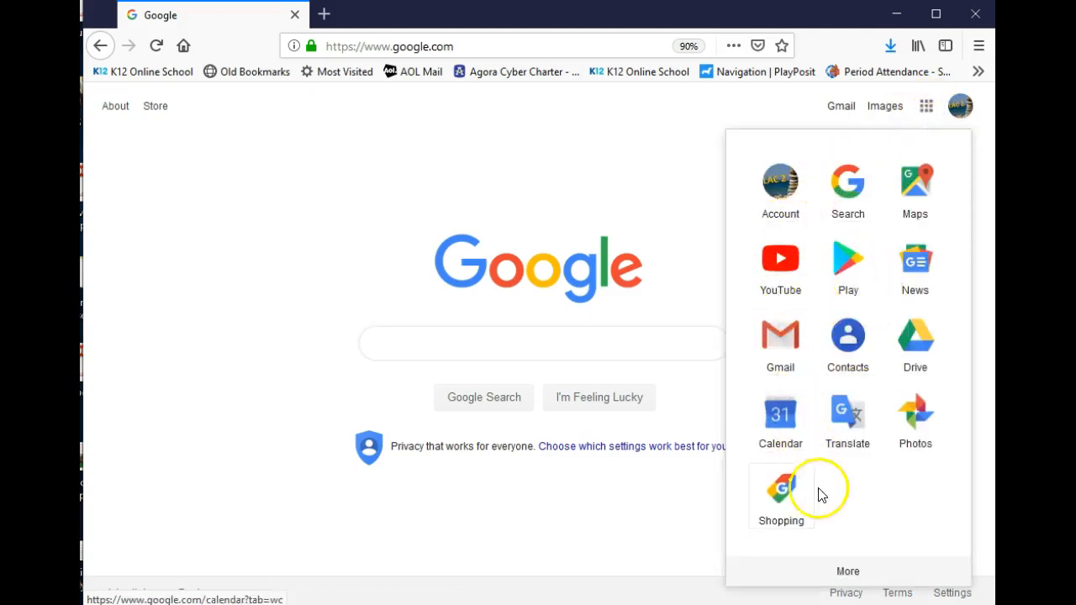
pyautogui.click(848, 577)
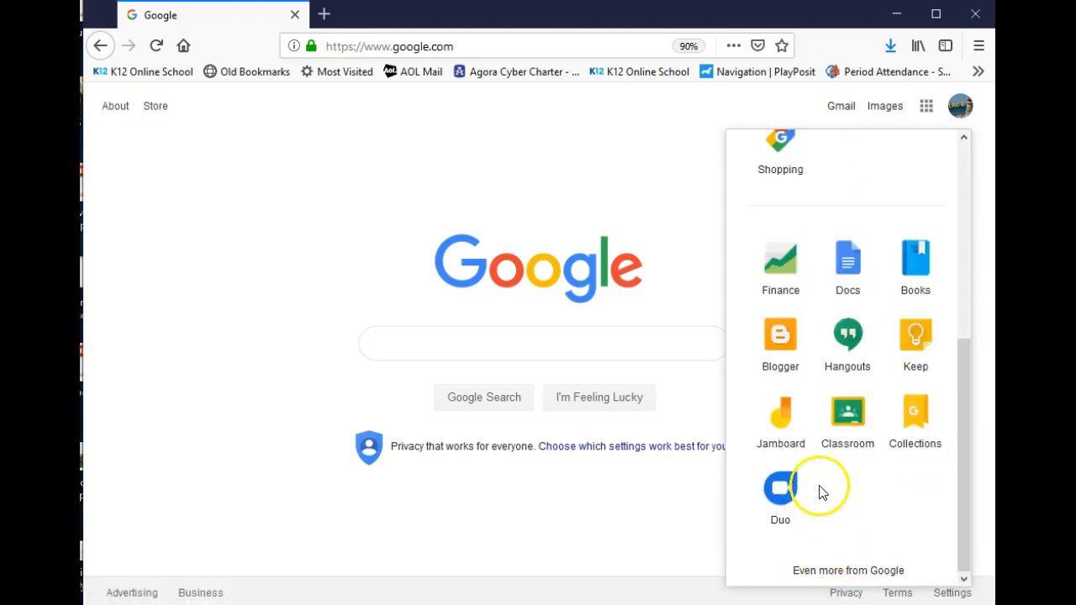
# Launch Google Sites from the All products section of Google's products page
pyautogui.click(828, 574)
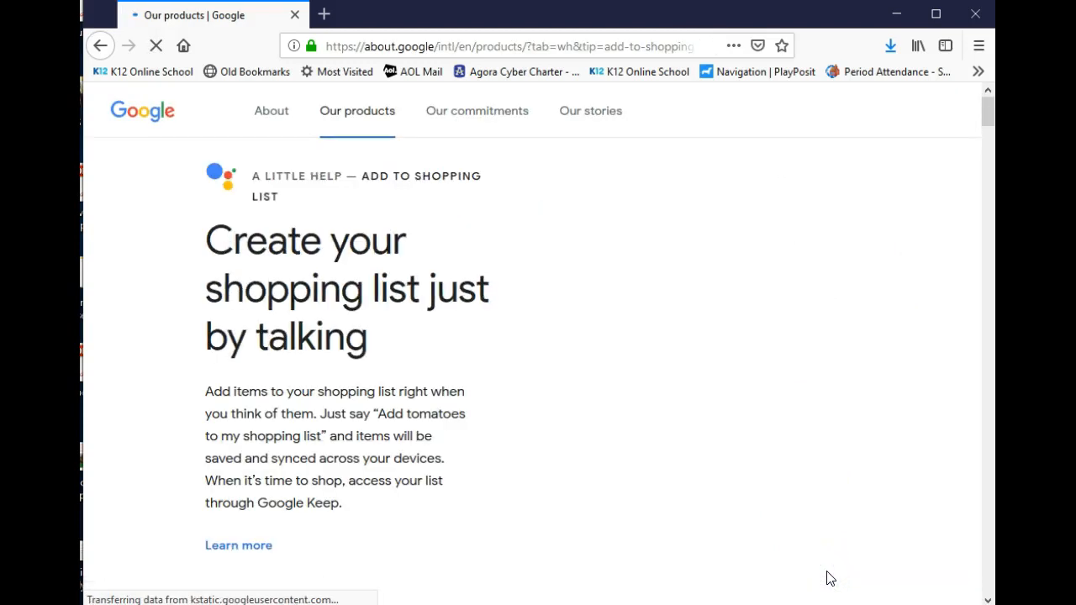
pyautogui.scroll(-2, 581, 509)
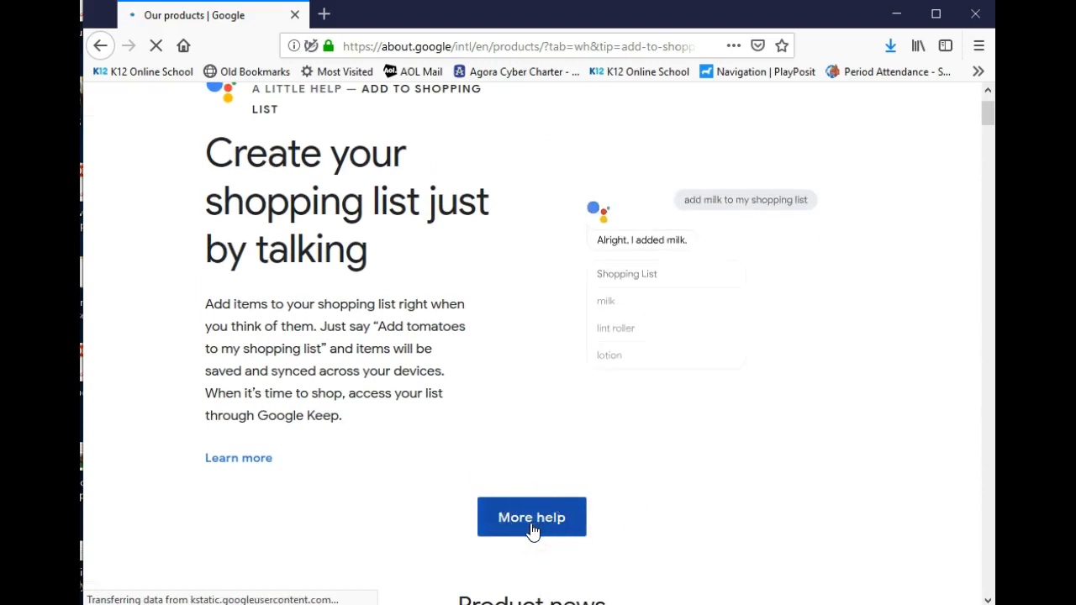
pyautogui.scroll(-5, 626, 519)
pyautogui.scroll(-6, 623, 517)
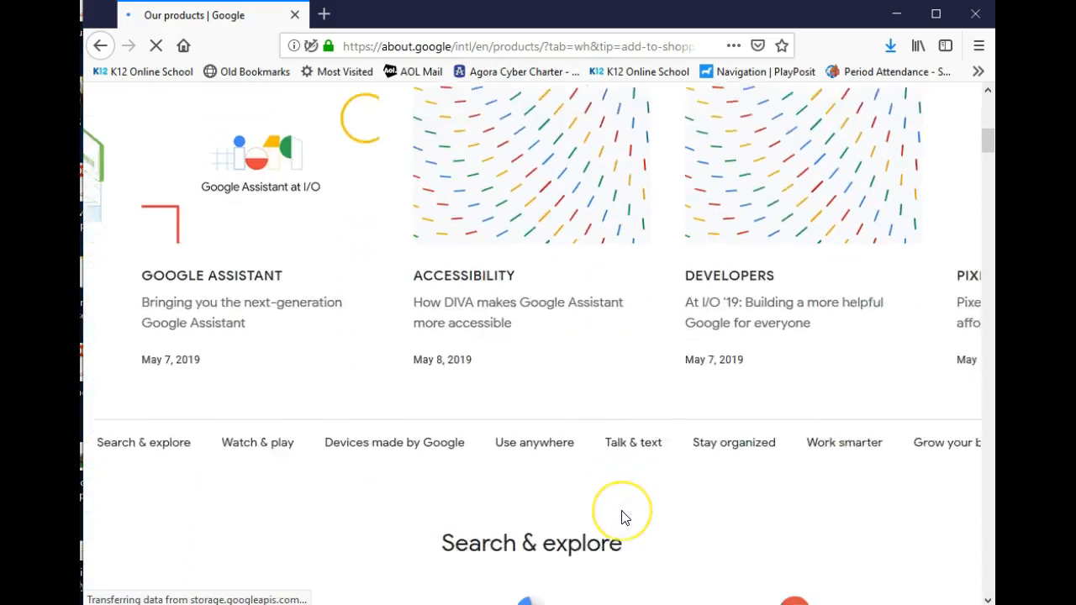
pyautogui.scroll(-10, 623, 519)
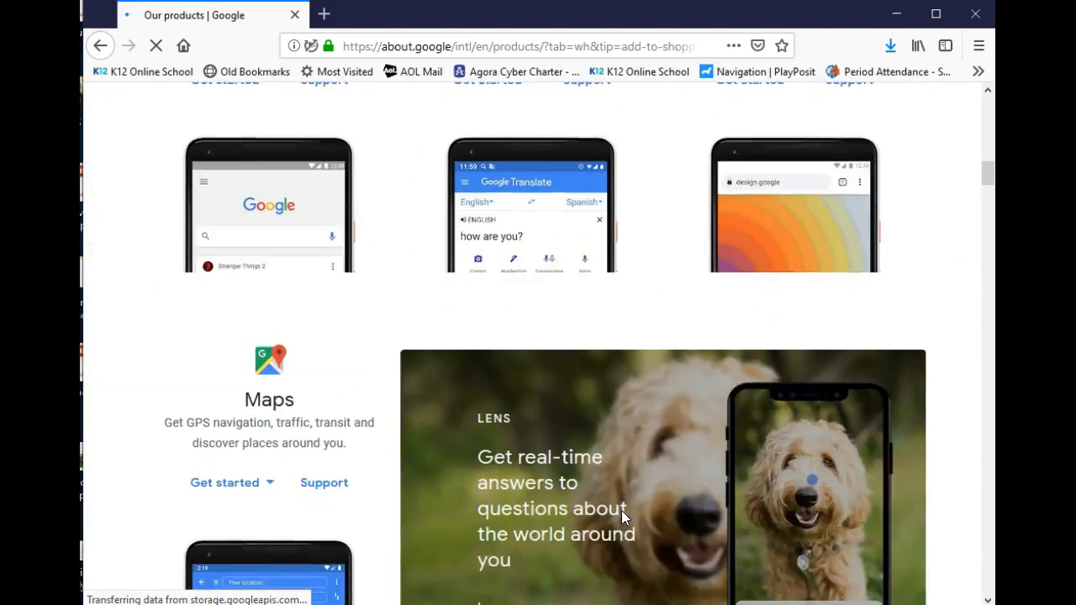
pyautogui.scroll(-11, 623, 519)
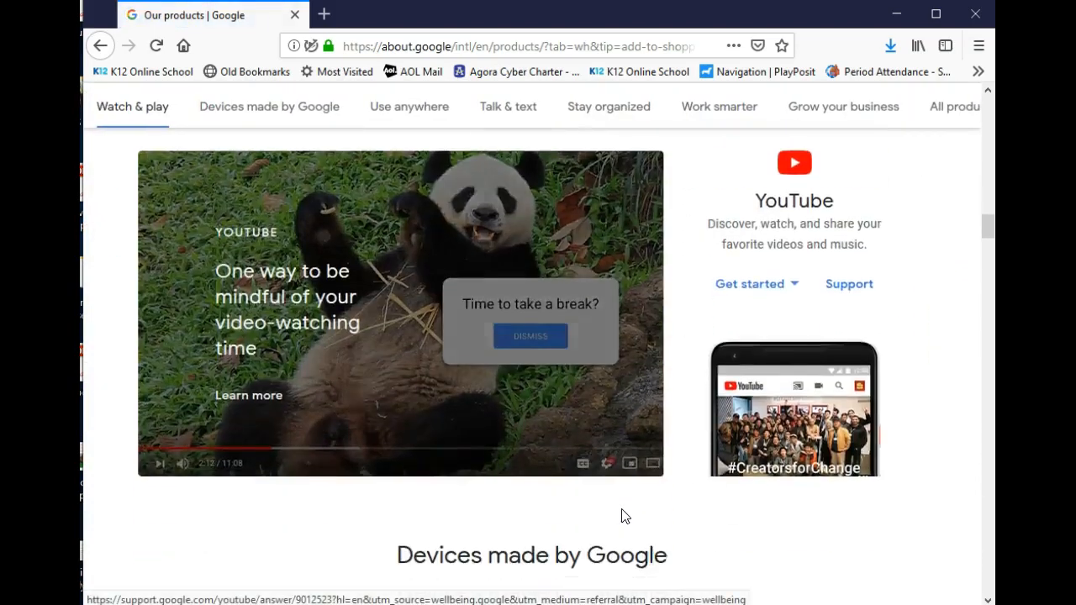
pyautogui.scroll(-8, 623, 518)
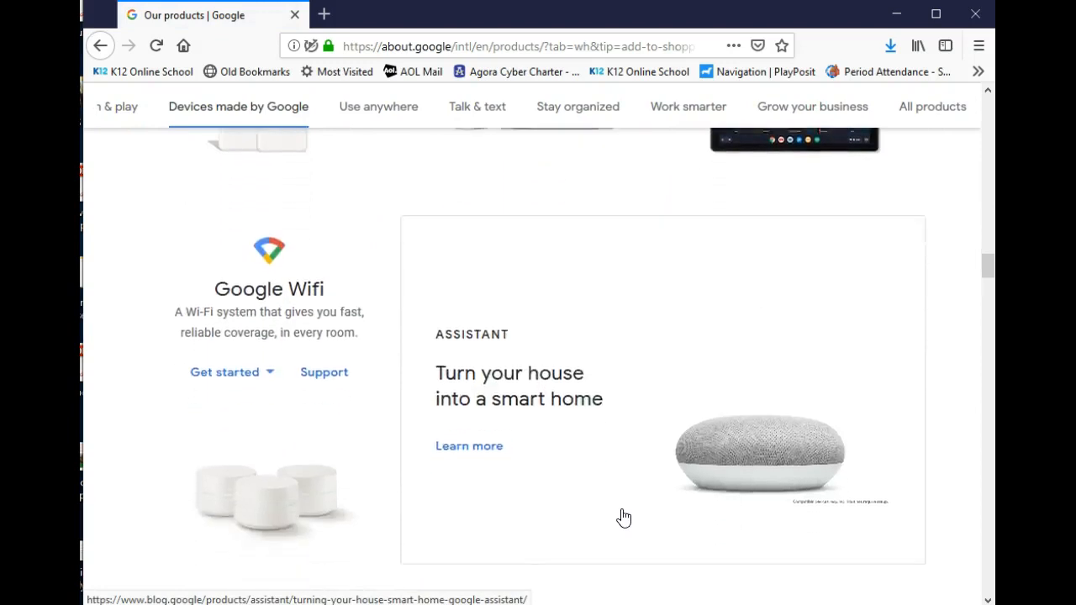
pyautogui.scroll(-9, 623, 517)
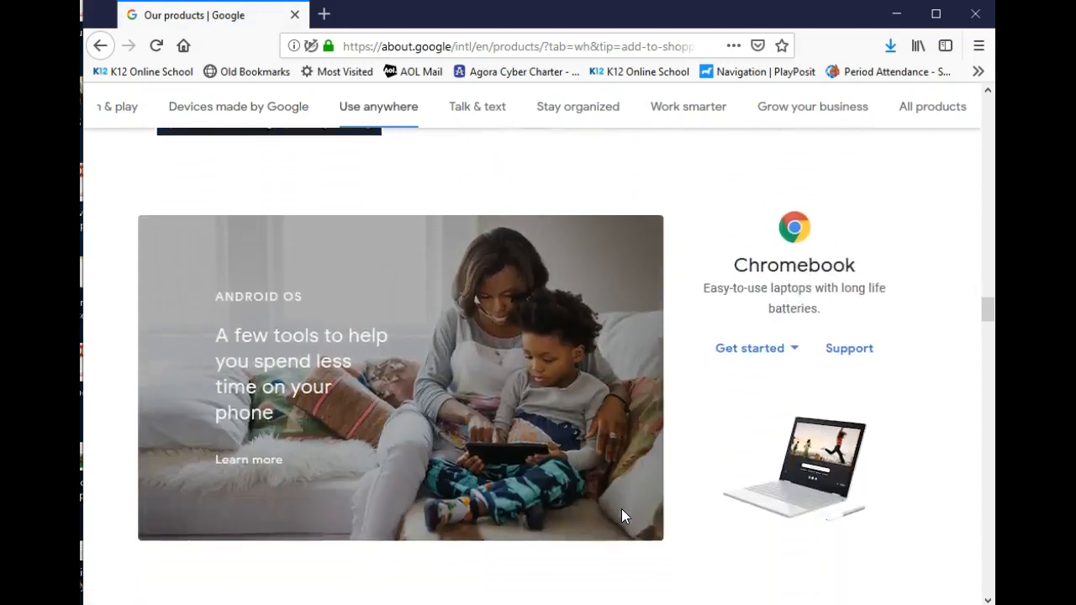
pyautogui.scroll(-7, 623, 517)
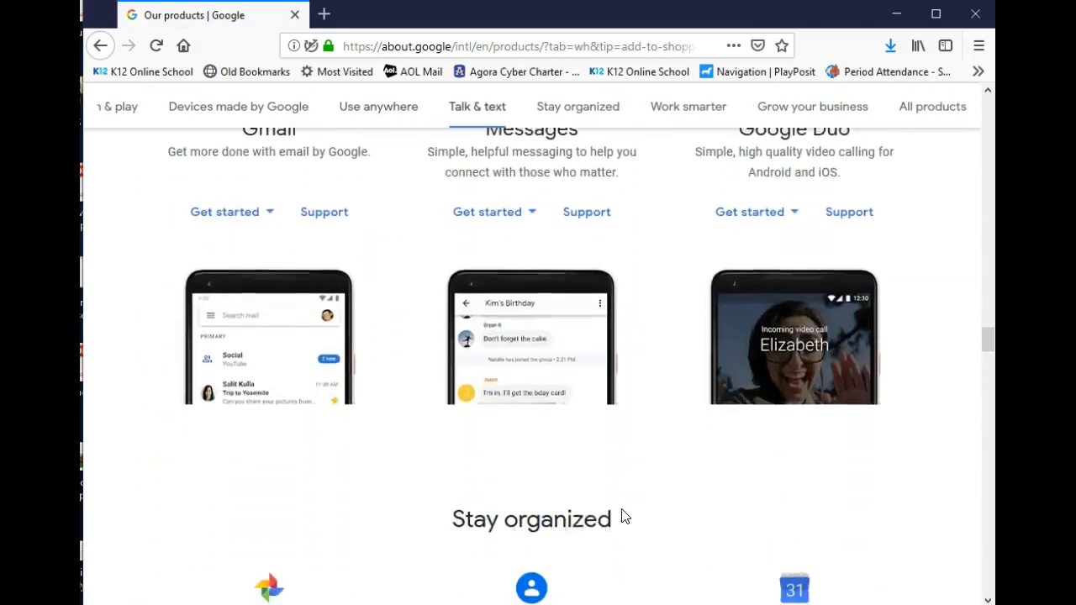
pyautogui.scroll(-4, 623, 517)
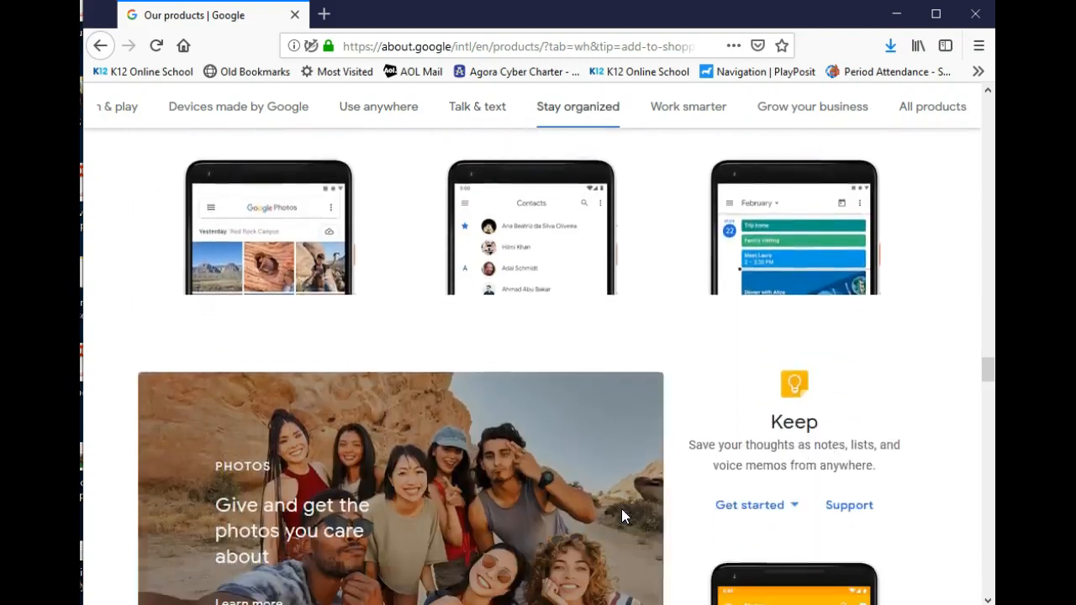
pyautogui.scroll(-6, 626, 517)
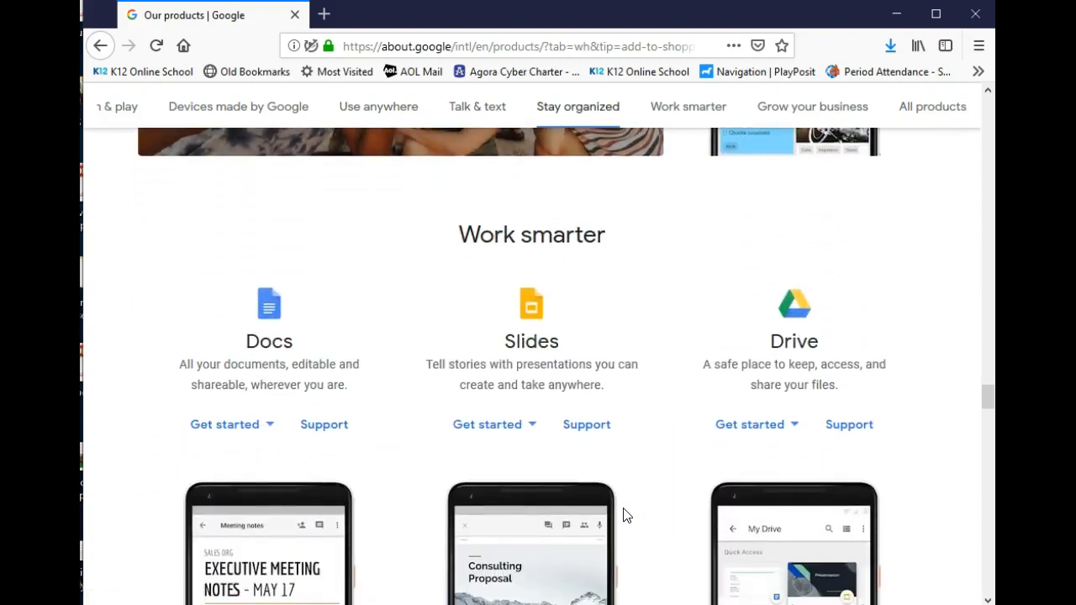
pyautogui.scroll(-7, 626, 517)
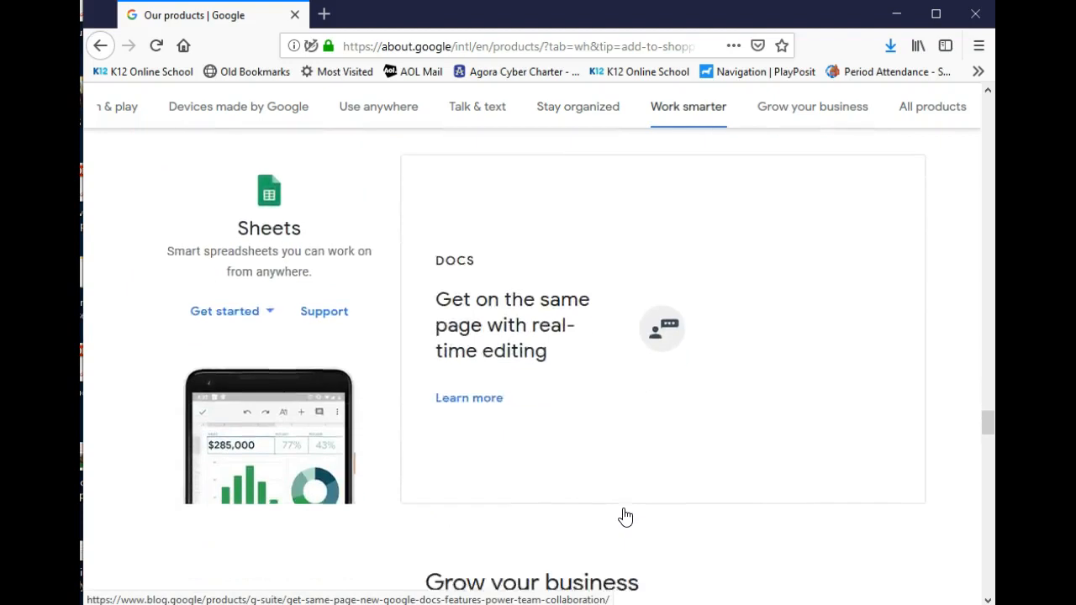
pyautogui.scroll(-7, 625, 516)
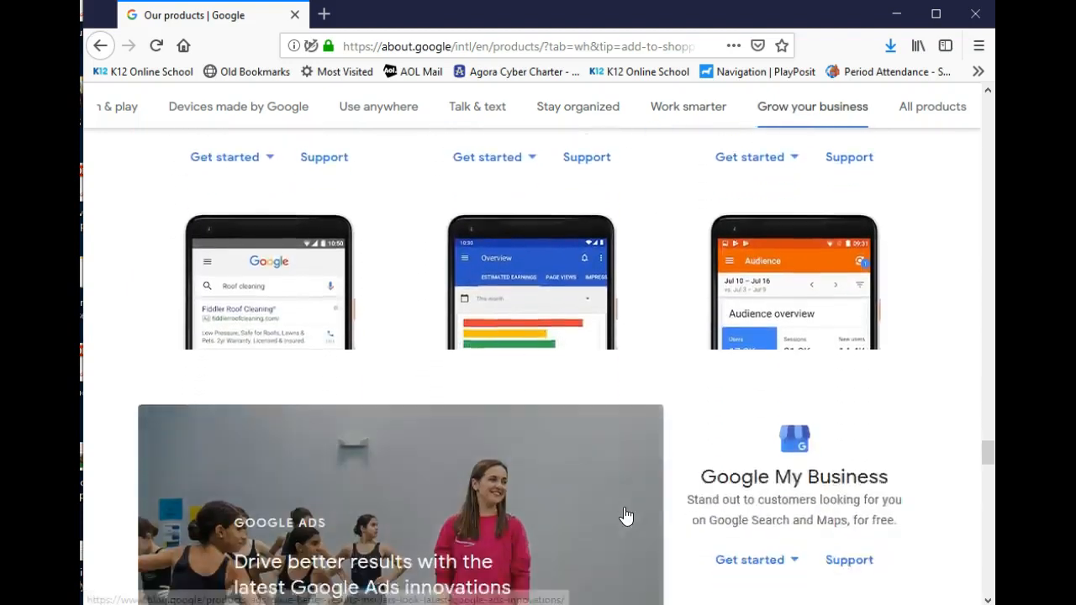
pyautogui.scroll(-5, 626, 515)
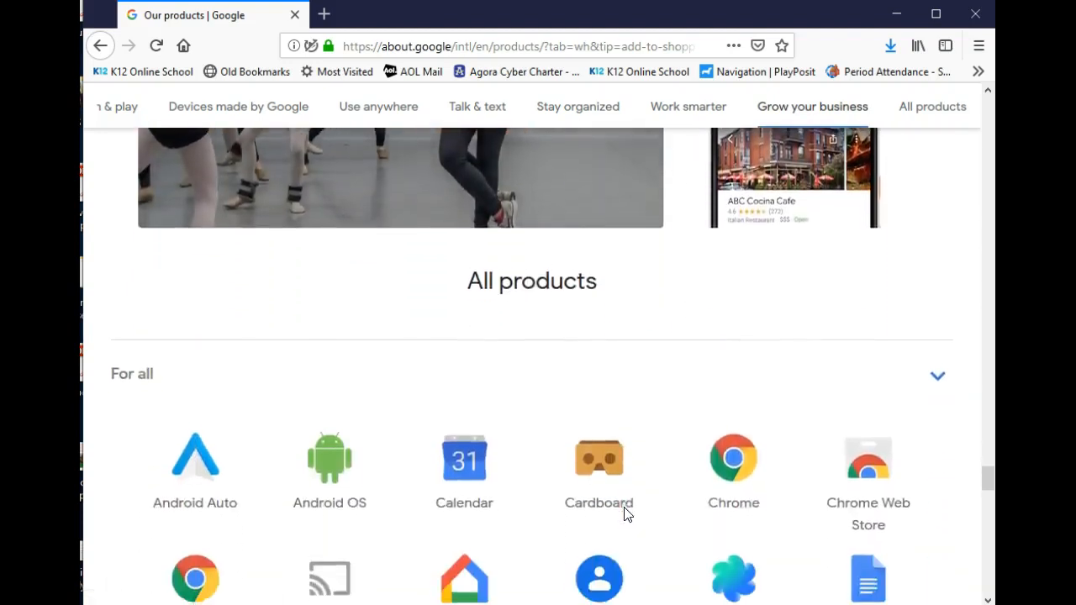
pyautogui.scroll(-4, 626, 516)
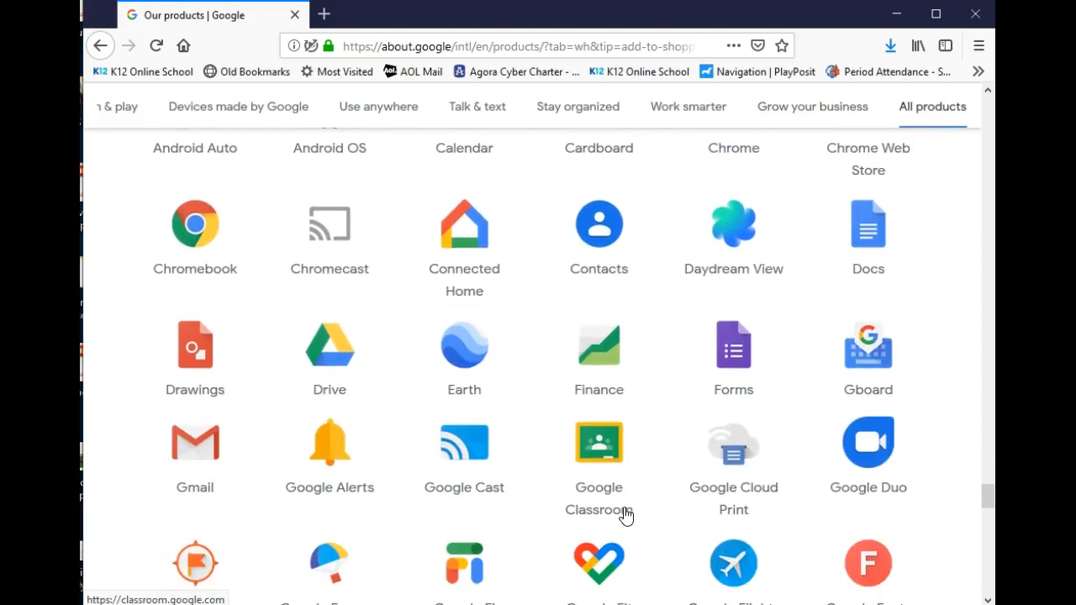
pyautogui.scroll(-5, 626, 515)
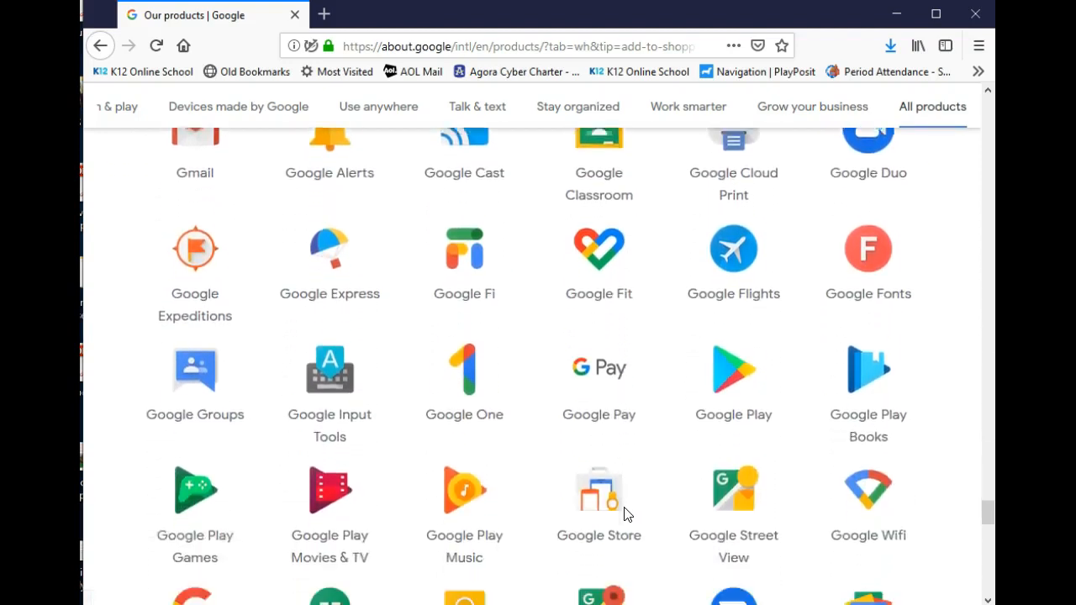
pyautogui.scroll(-2, 626, 515)
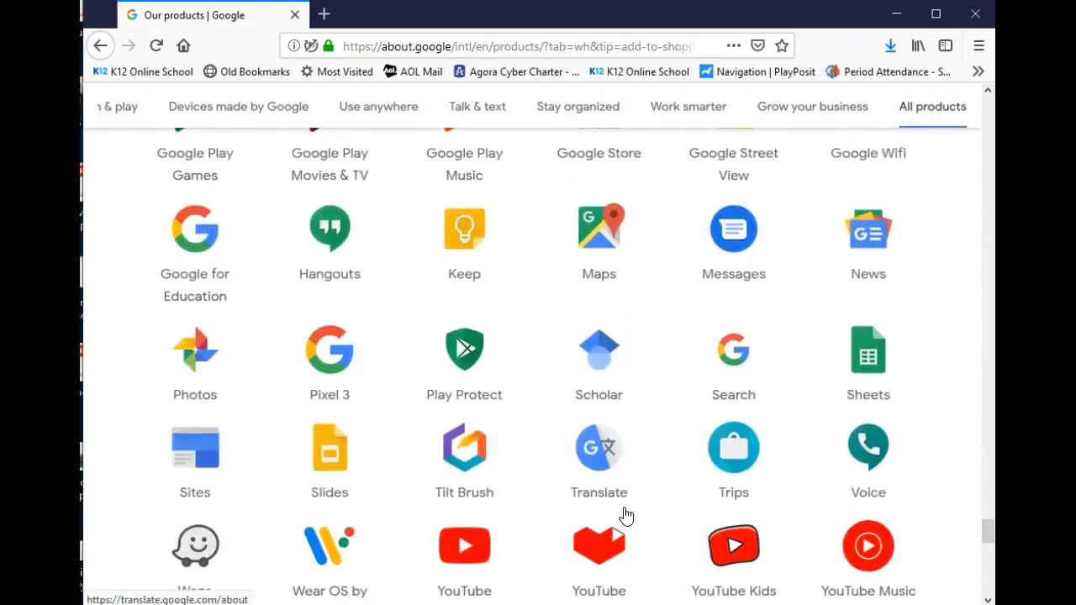
pyautogui.click(199, 467)
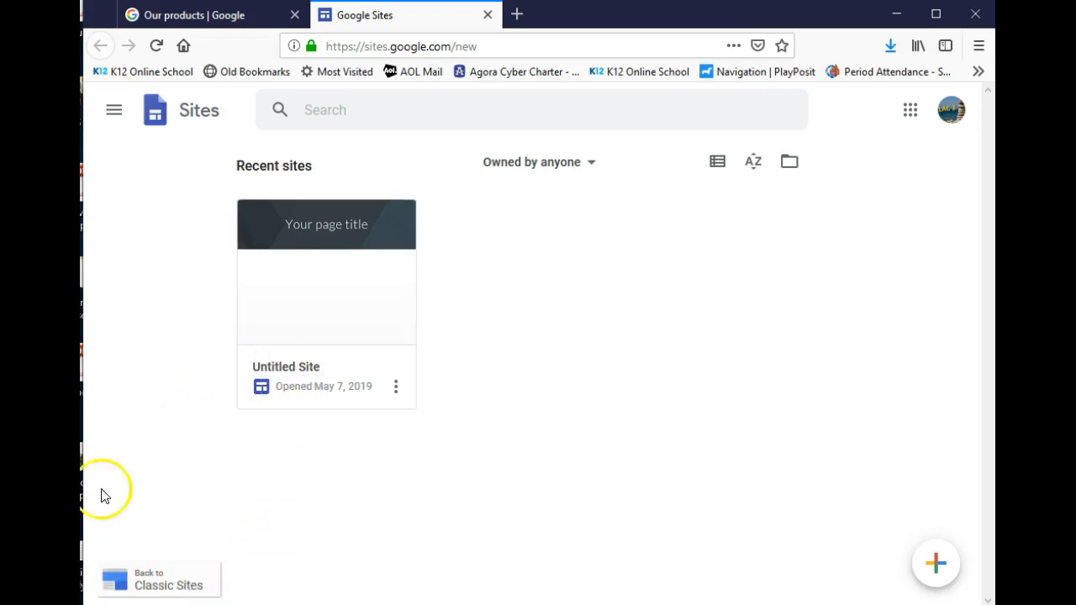
# Open the Untitled Site card from Recent sites in the editor
pyautogui.click(308, 334)
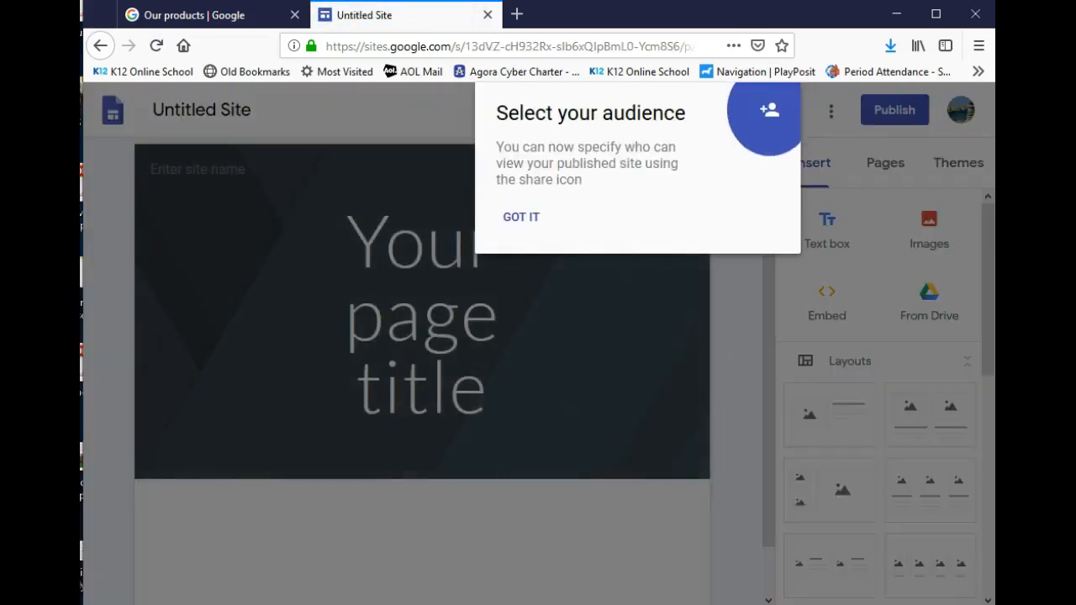
# Restrict who can view the published site to specific people
pyautogui.click(769, 113)
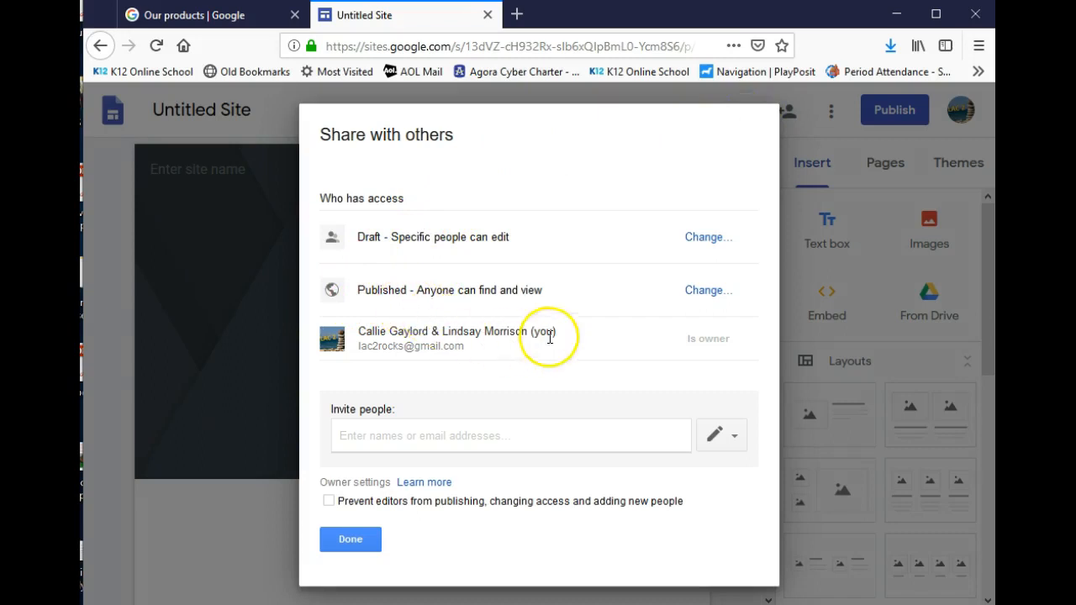
pyautogui.click(711, 294)
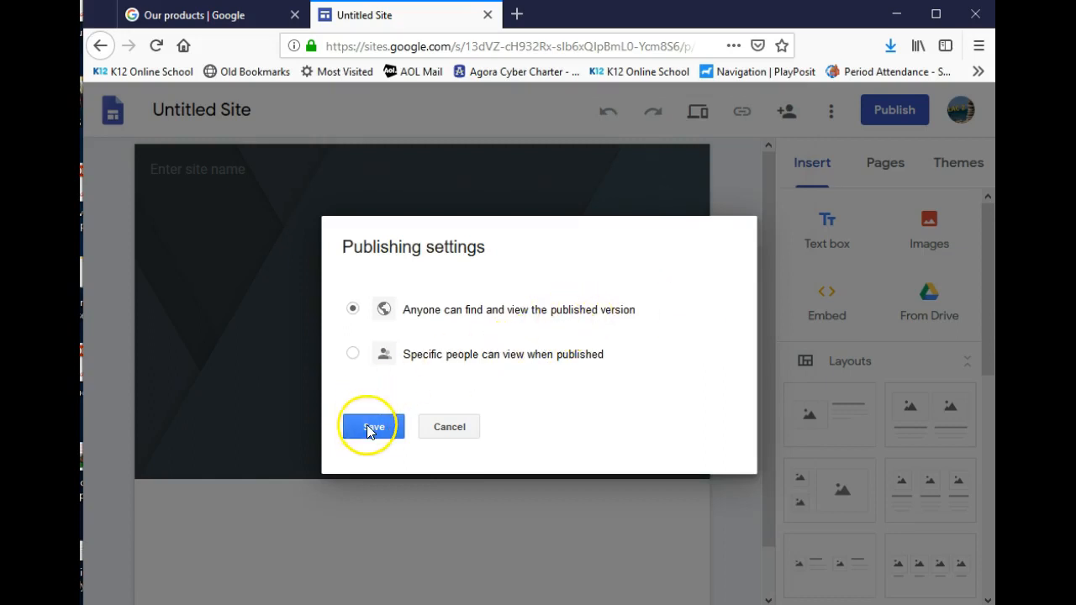
pyautogui.click(353, 354)
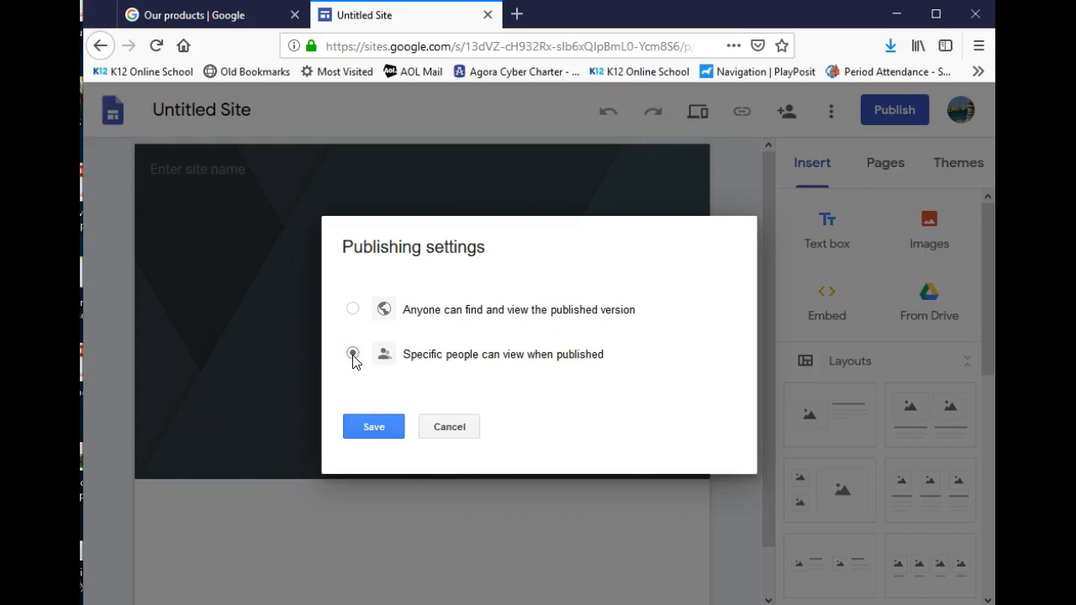
pyautogui.click(391, 425)
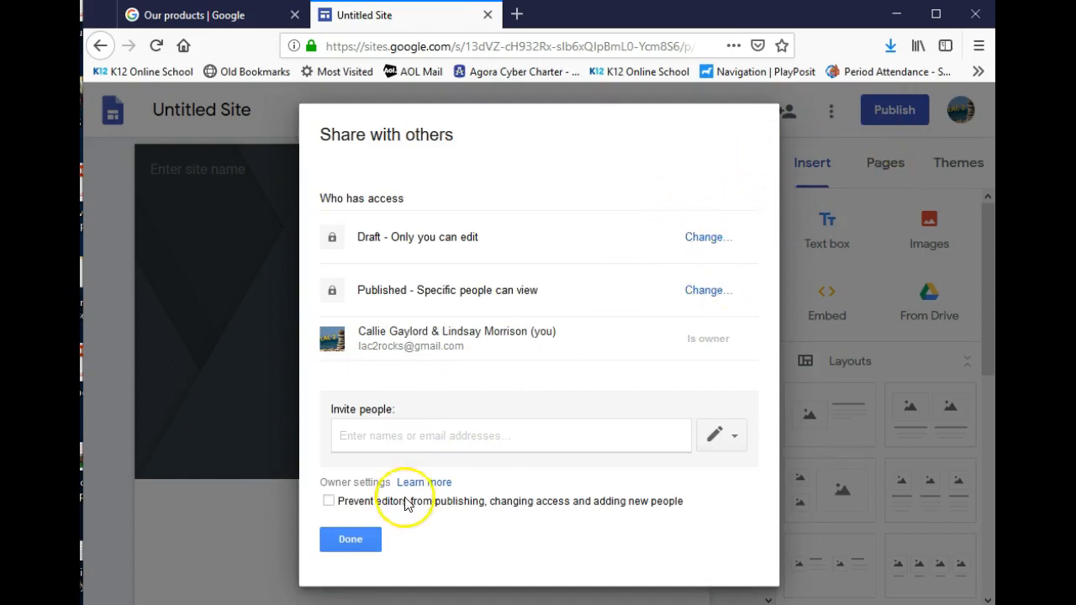
# Invite the collaborator by e-mail address as an editor and close the sharing dialog
pyautogui.click(438, 441)
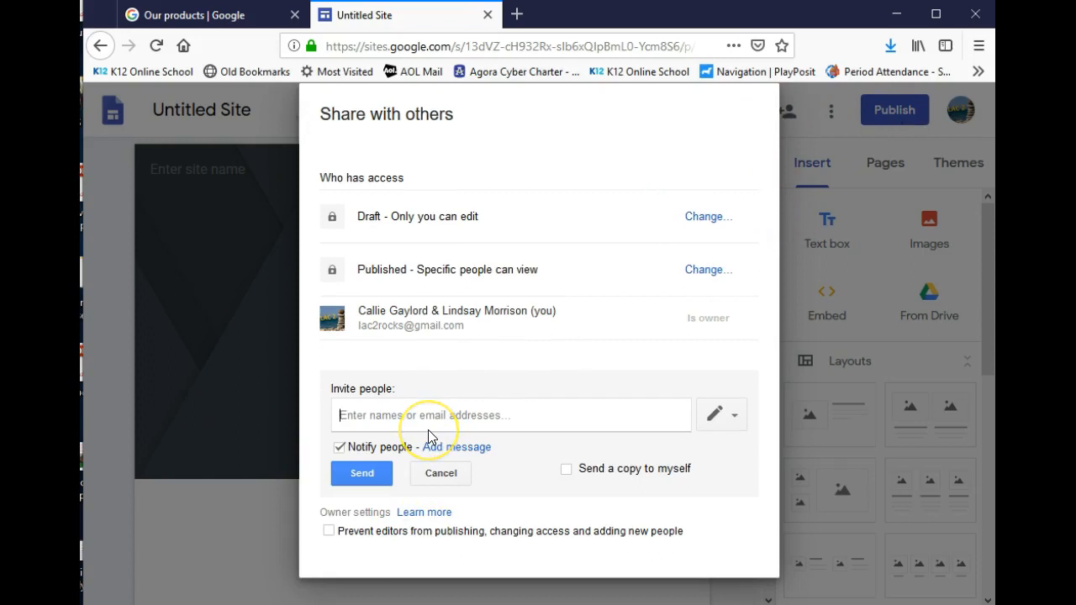
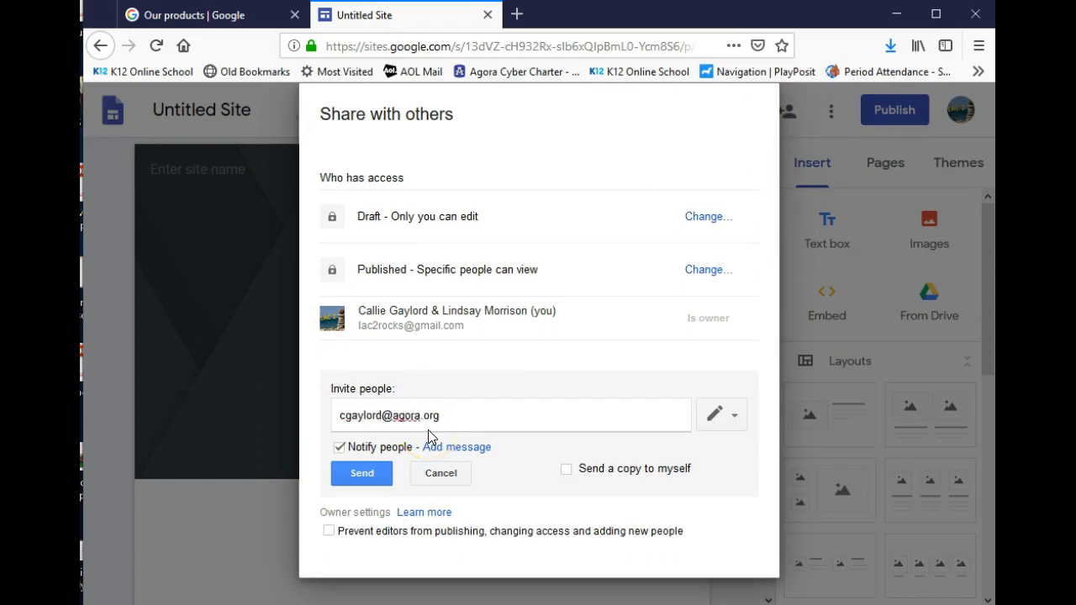
pyautogui.click(362, 475)
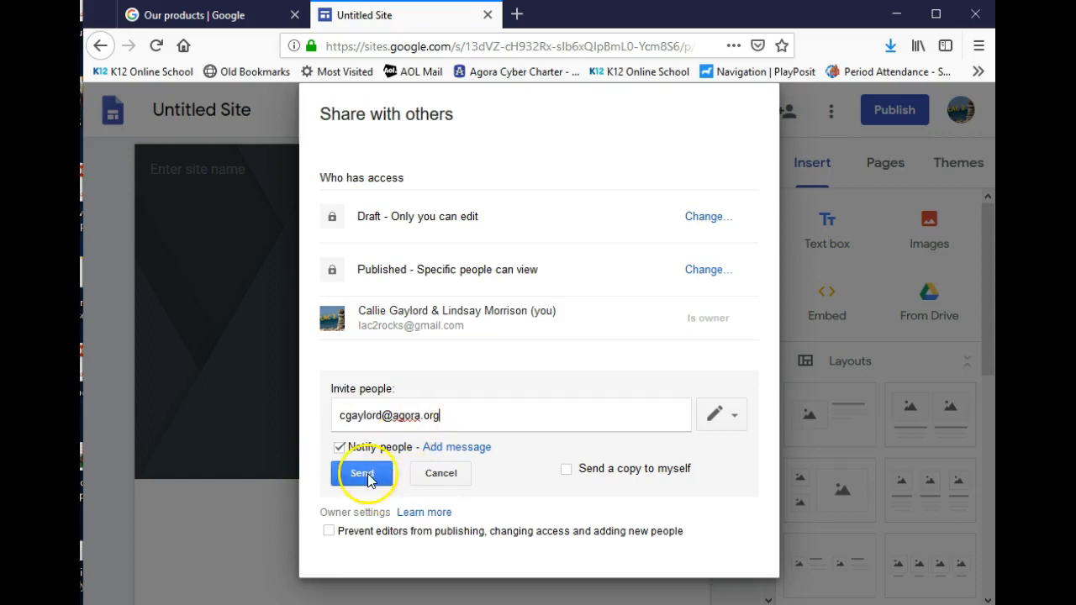
pyautogui.click(717, 414)
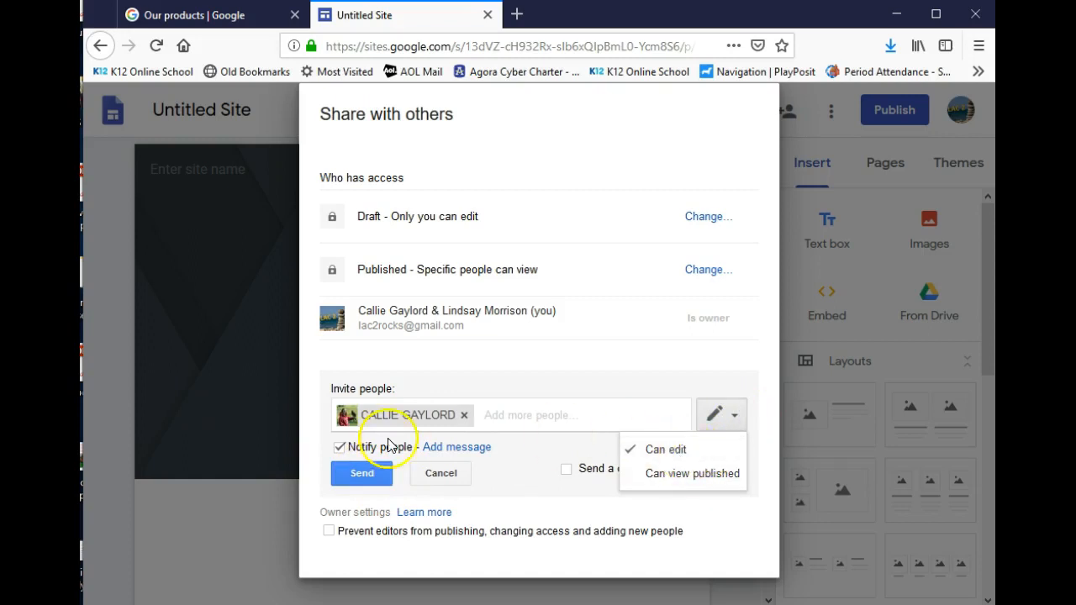
pyautogui.click(356, 477)
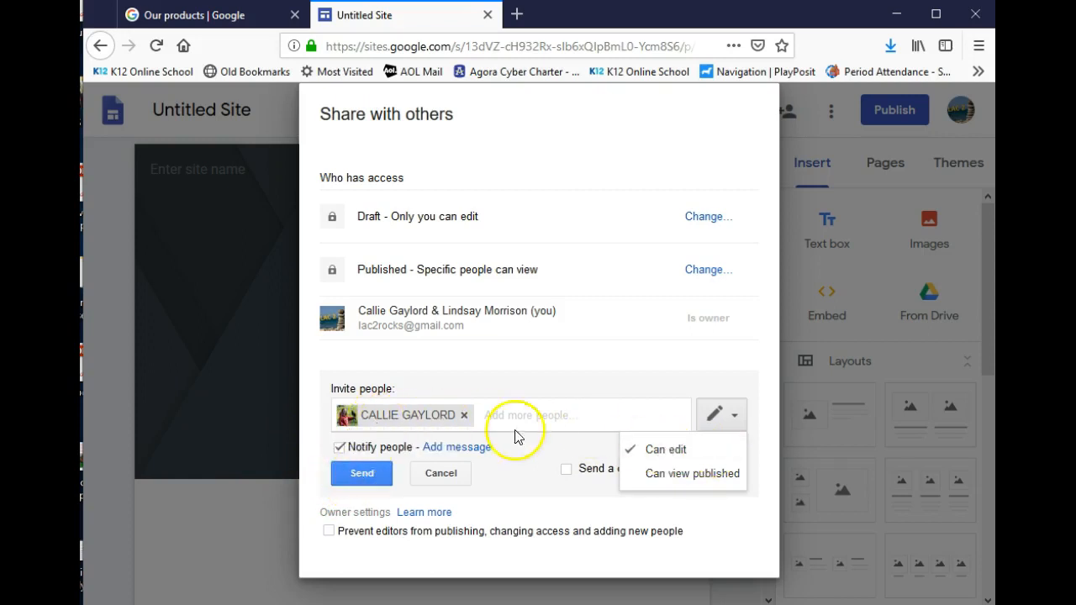
pyautogui.click(364, 475)
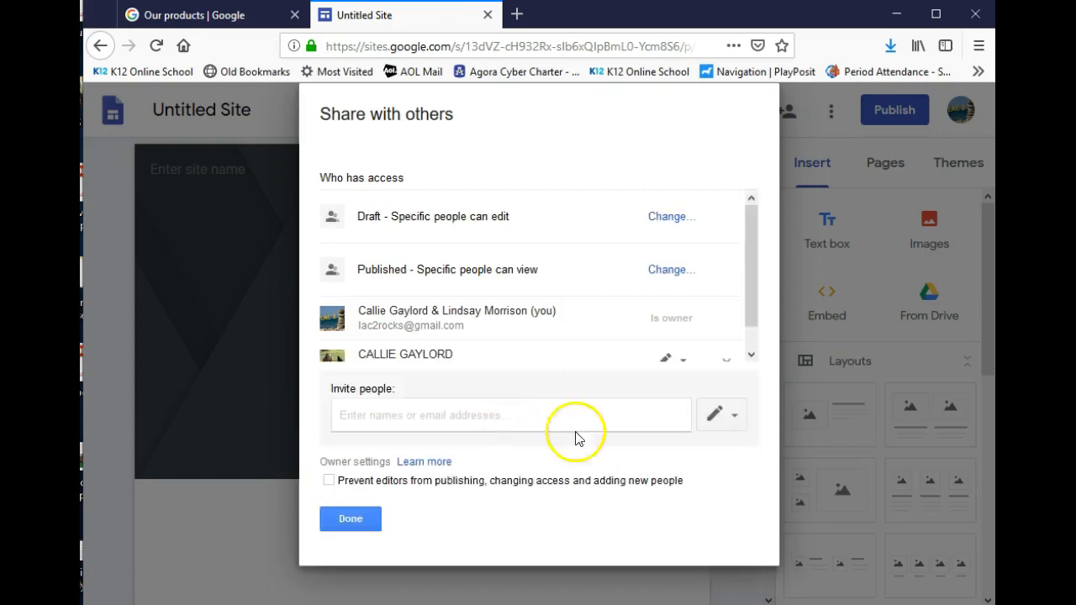
pyautogui.click(365, 519)
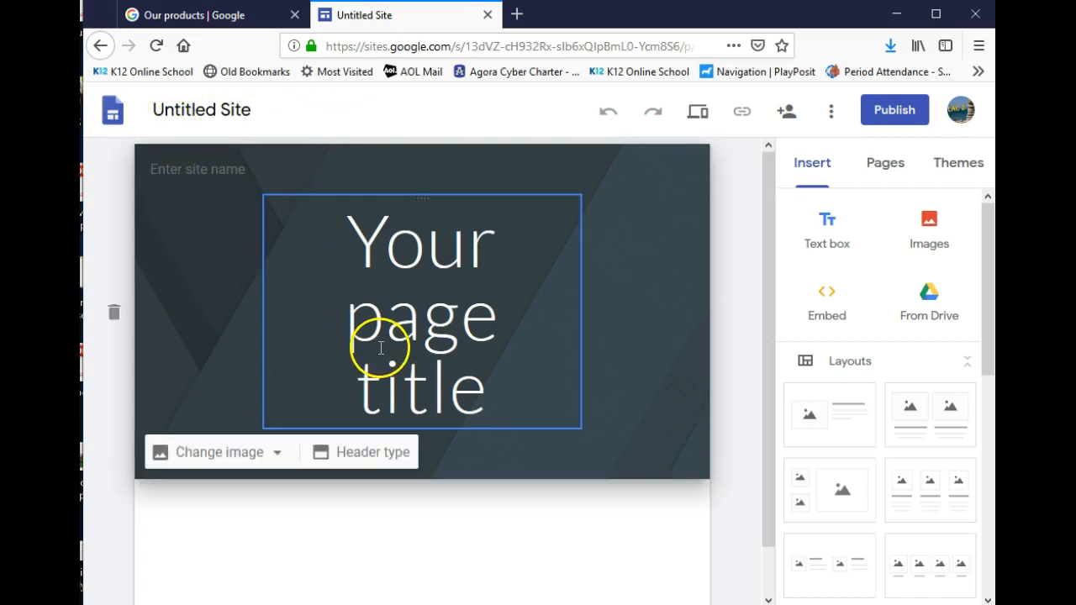
# Replace 'Your page title' with the student's name and 'Portfolio', then '2019' on a new line
pyautogui.tripleClick(492, 378)
pyautogui.write('Mr.s')
pyautogui.press('BackSpace')
pyautogui.press('BackSpace')
pyautogui.write('s. Gaylord')
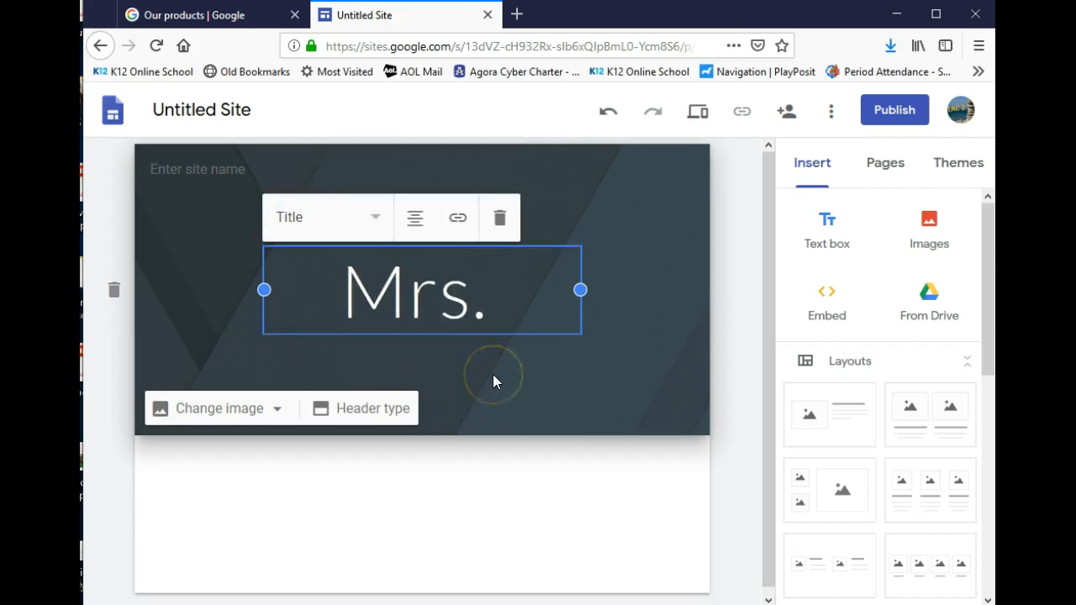
pyautogui.press('BackSpace')
pyautogui.press('BackSpace')
pyautogui.press('BackSpace')
pyautogui.press('BackSpace')
pyautogui.press('BackSpace')
pyautogui.press('BackSpace')
pyautogui.press('BackSpace')
pyautogui.press('BackSpace')
pyautogui.press('BackSpace')
pyautogui.press('BackSpace')
pyautogui.press('BackSpace')
pyautogui.press('BackSpace')
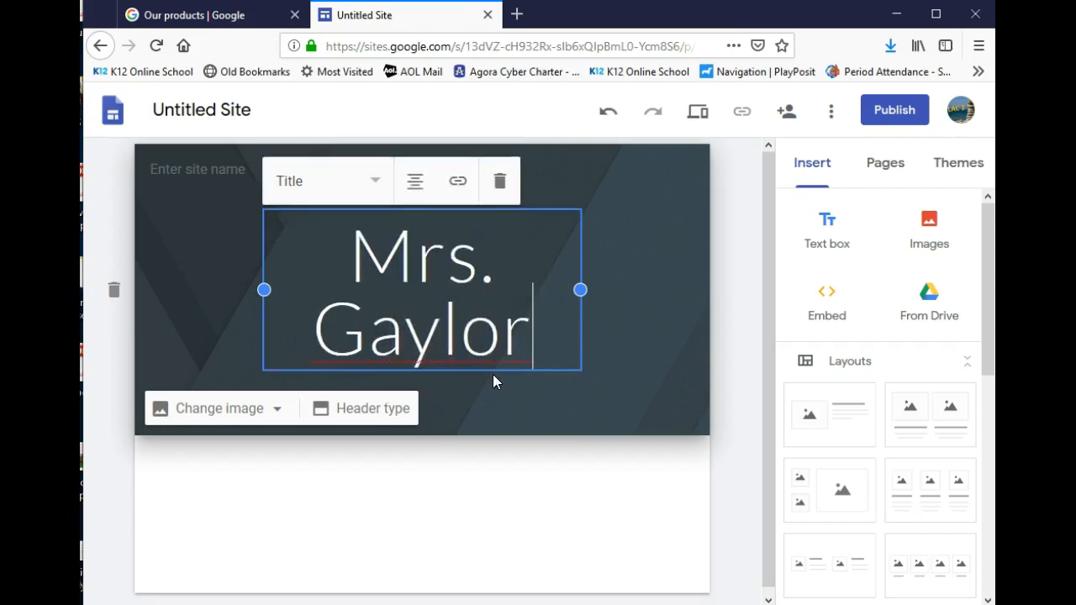
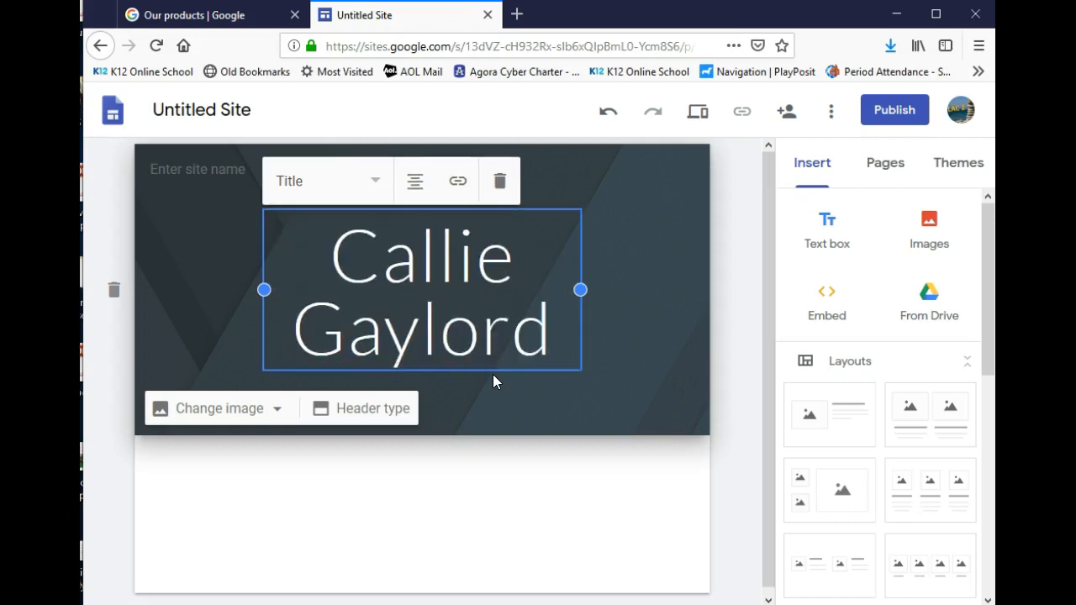
pyautogui.write('folio')
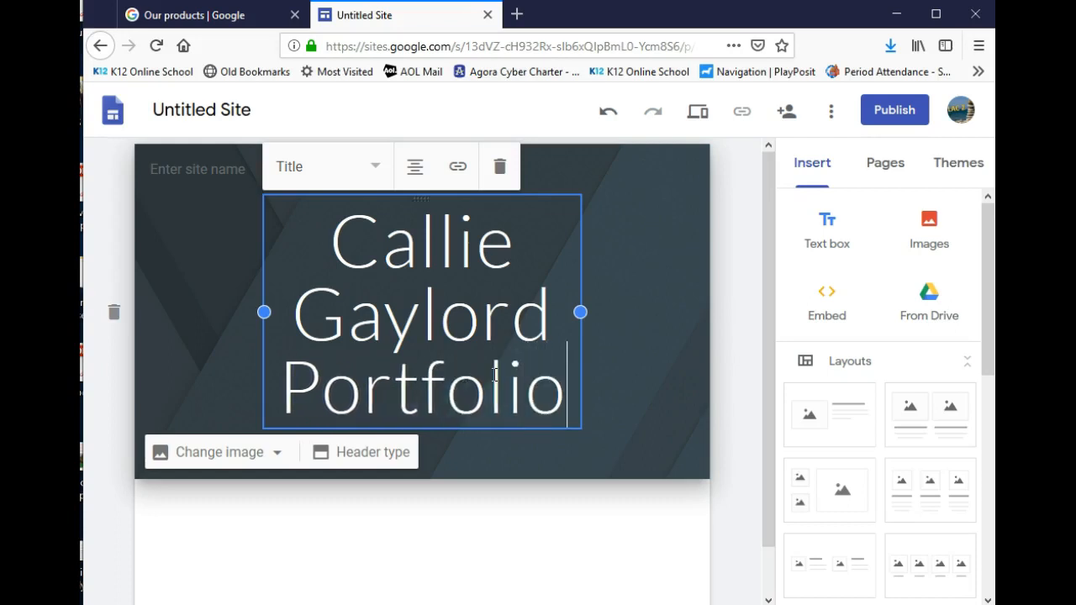
pyautogui.press('Return')
pyautogui.write('2019')
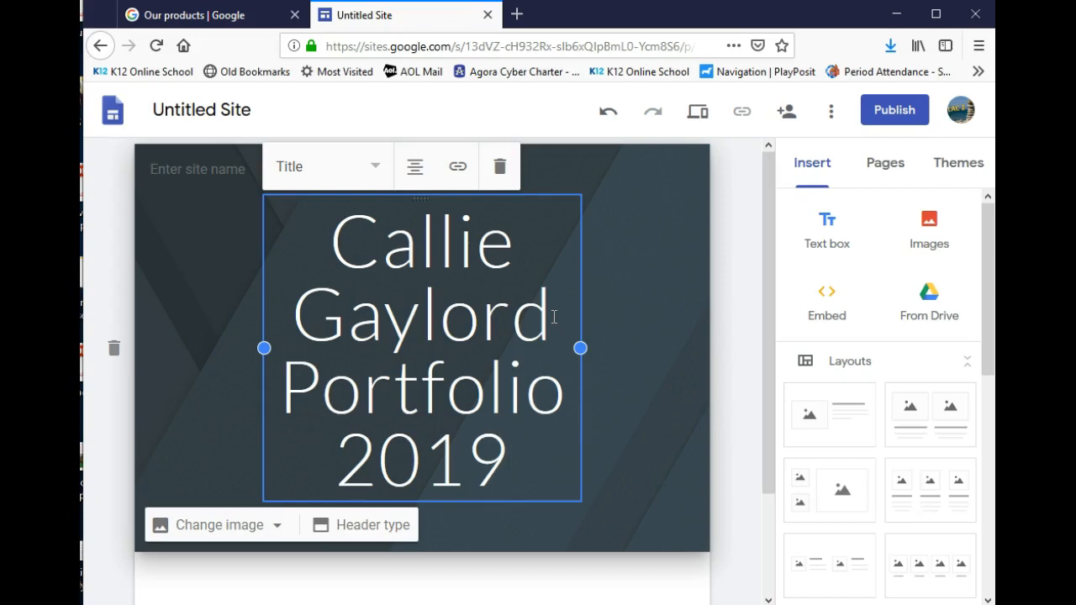
# Set the header background to the Gallery photo of a laptop and coffee cup on a desk
pyautogui.click(204, 529)
pyautogui.scroll(-2, 204, 468)
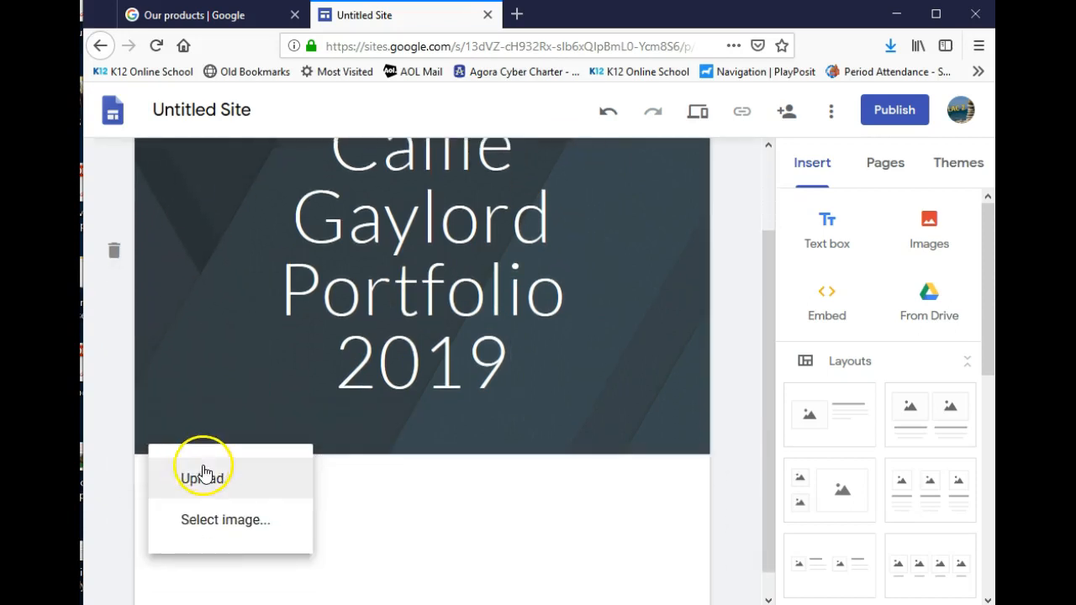
pyautogui.click(208, 485)
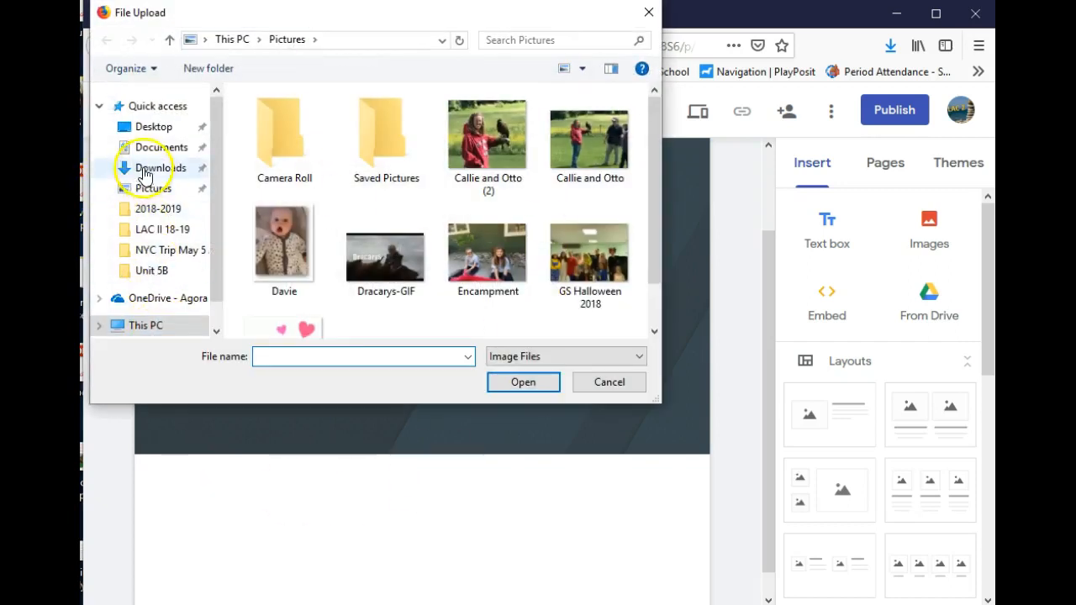
pyautogui.click(637, 379)
pyautogui.click(238, 434)
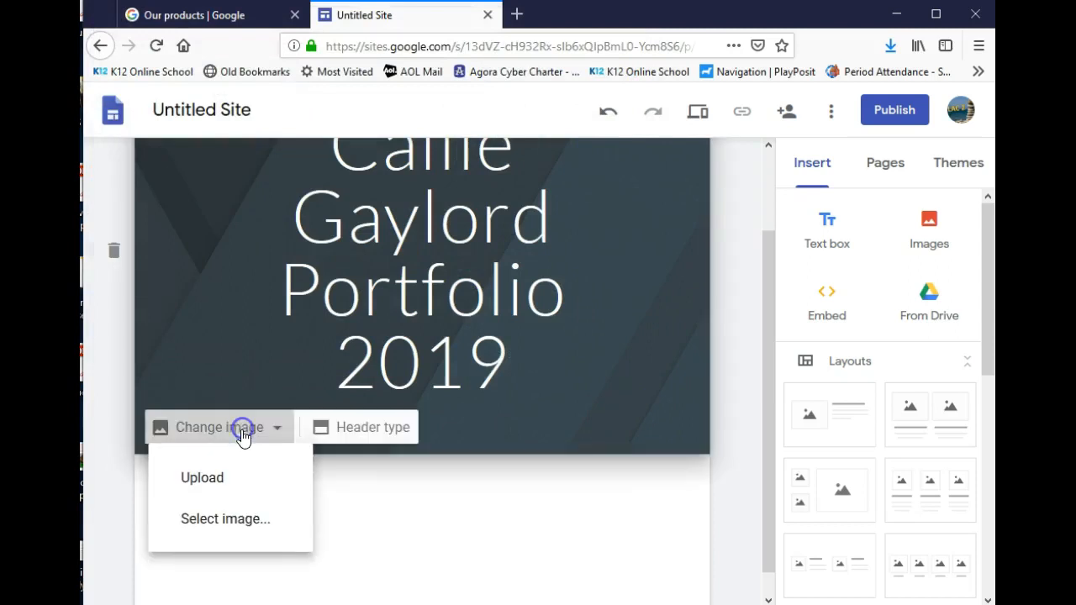
pyautogui.click(242, 518)
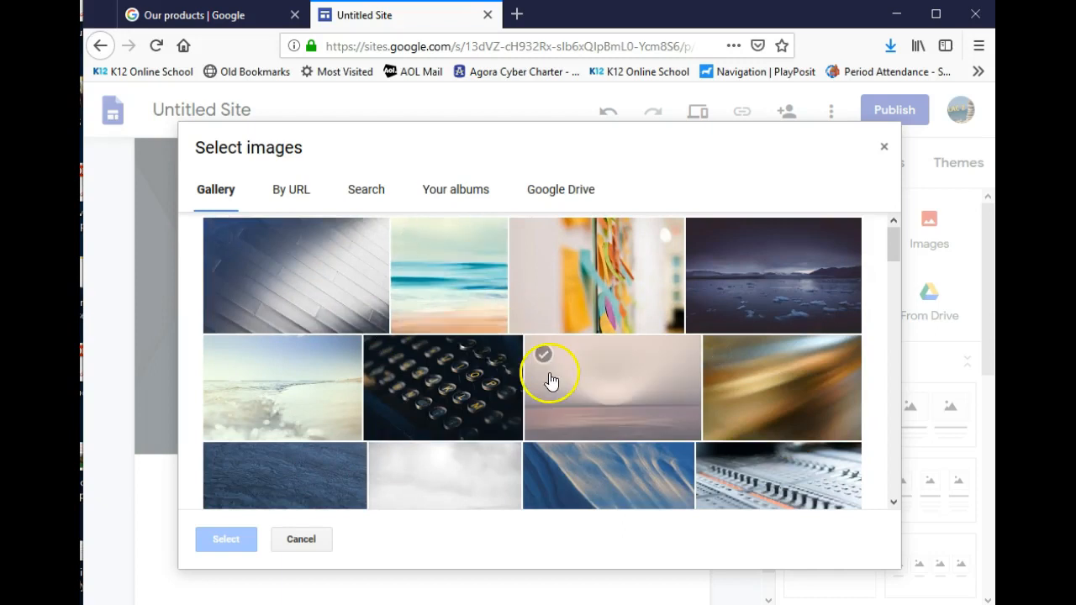
pyautogui.scroll(-5, 551, 381)
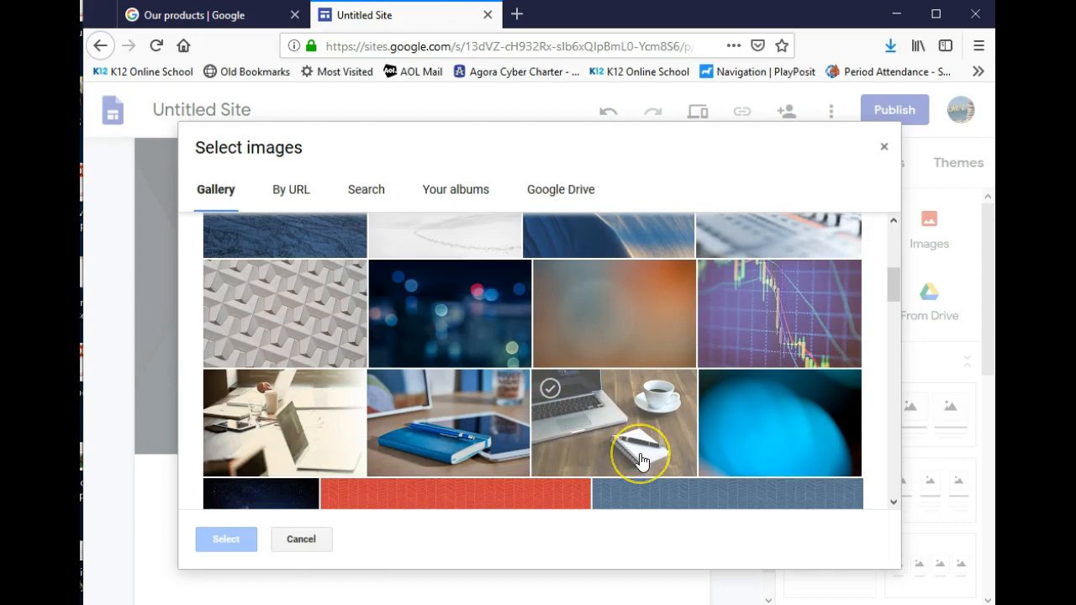
pyautogui.click(654, 405)
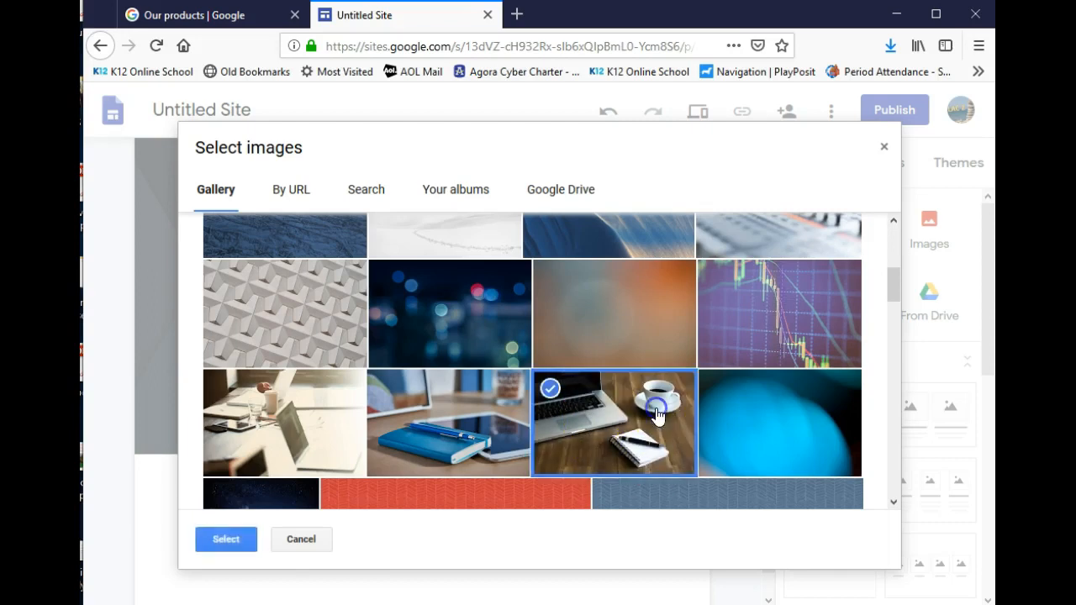
pyautogui.click(249, 527)
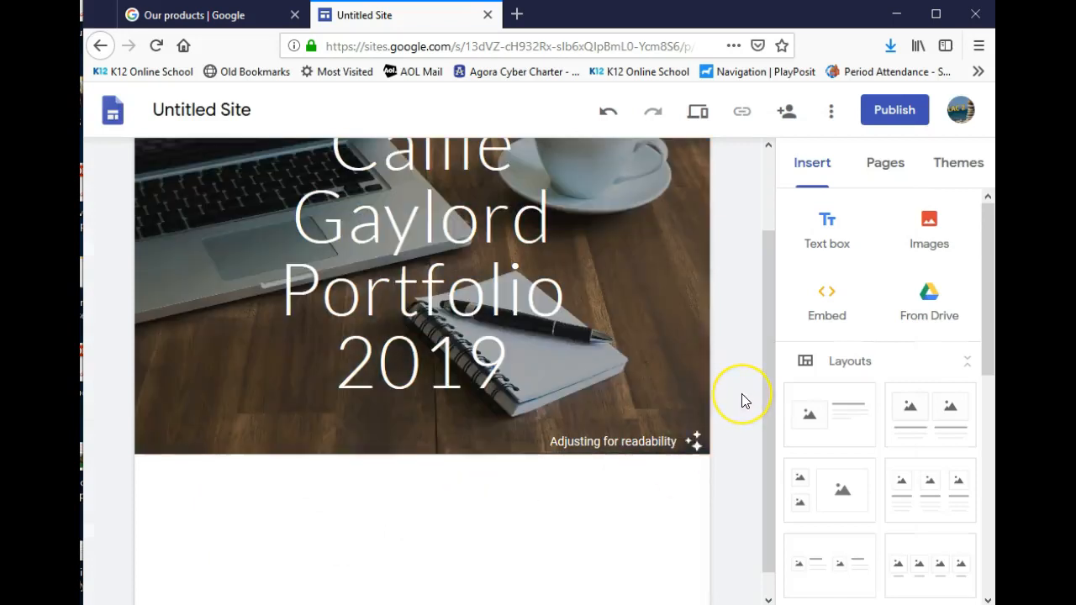
pyautogui.scroll(2, 742, 401)
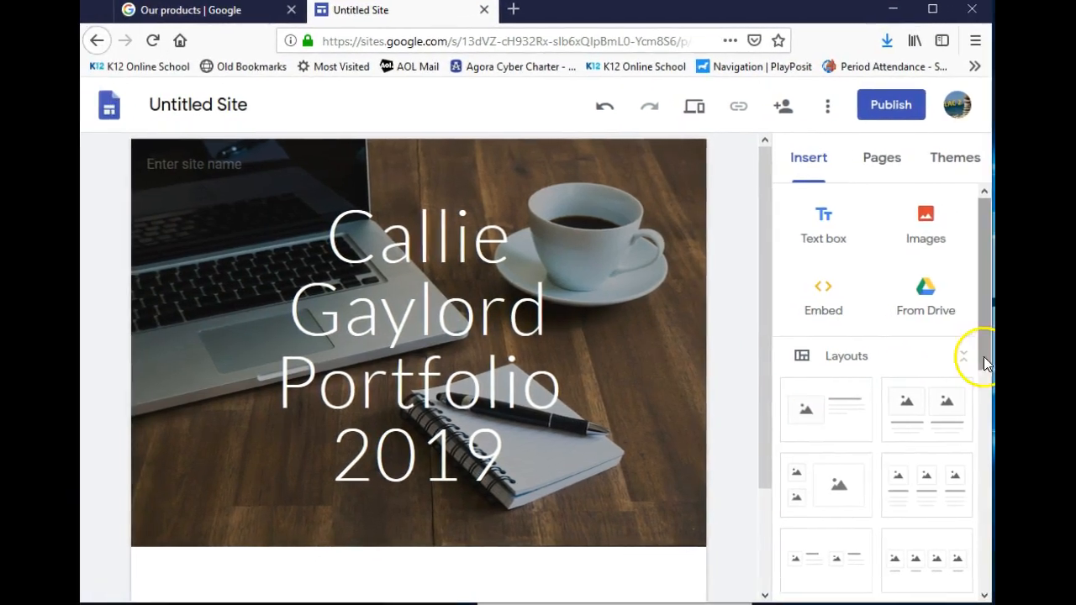
pyautogui.moveTo(992, 361); pyautogui.dragTo(1075, 361)
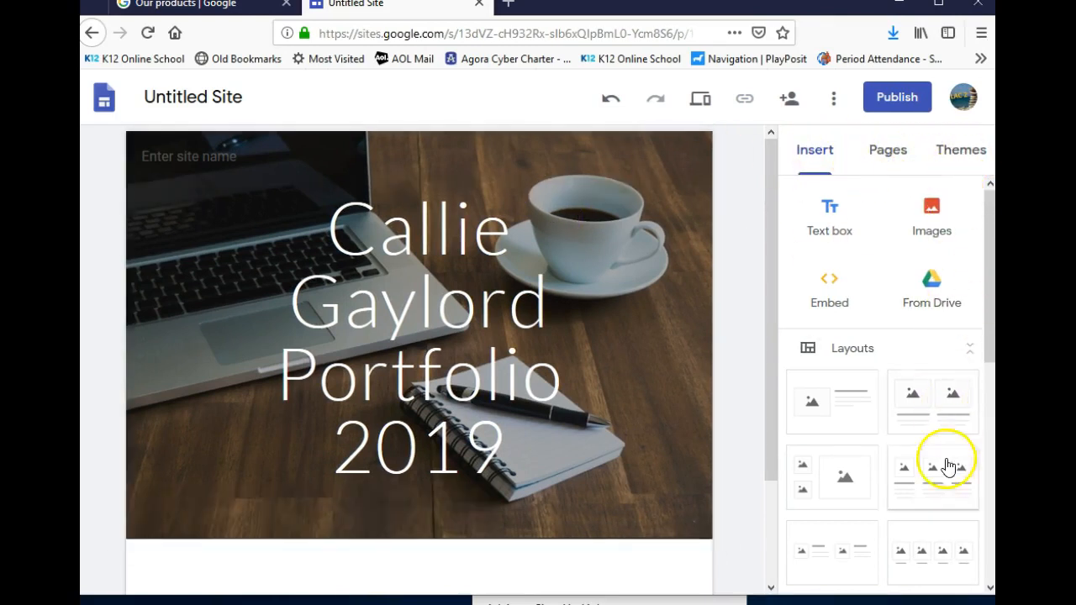
# Switch the site theme to Diplomat with the Classic font style, after previewing Aristotle
pyautogui.click(954, 160)
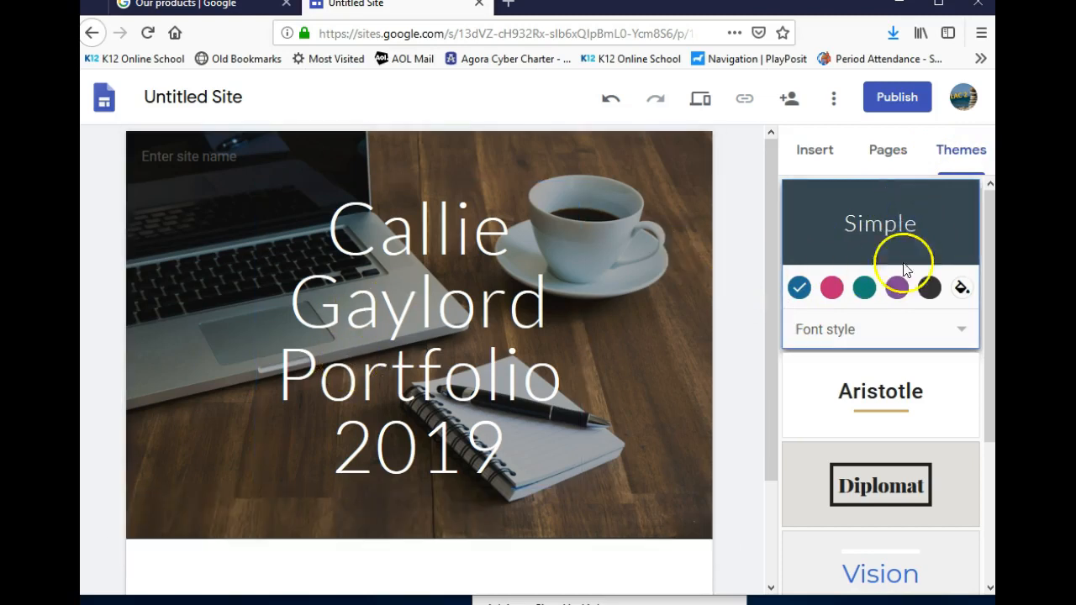
pyautogui.click(898, 290)
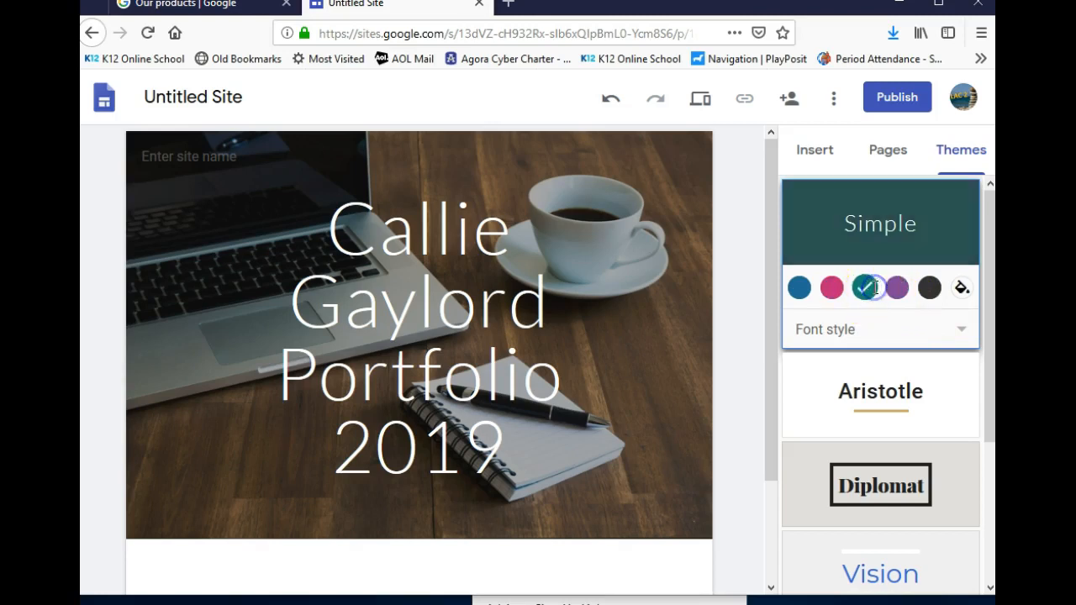
pyautogui.click(799, 288)
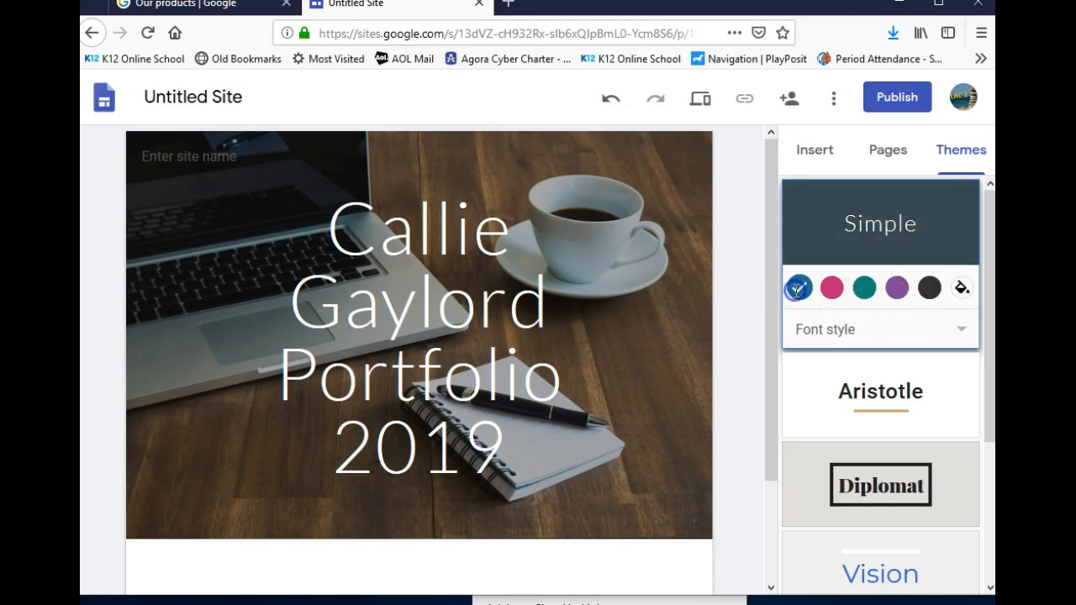
pyautogui.click(829, 387)
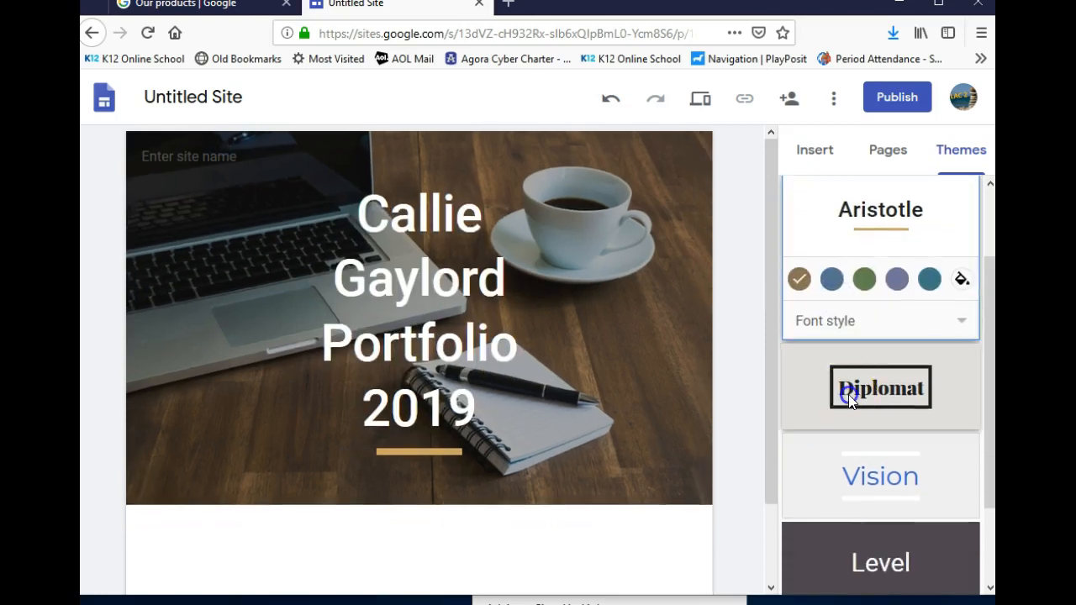
pyautogui.click(849, 394)
pyautogui.click(893, 409)
pyautogui.click(831, 417)
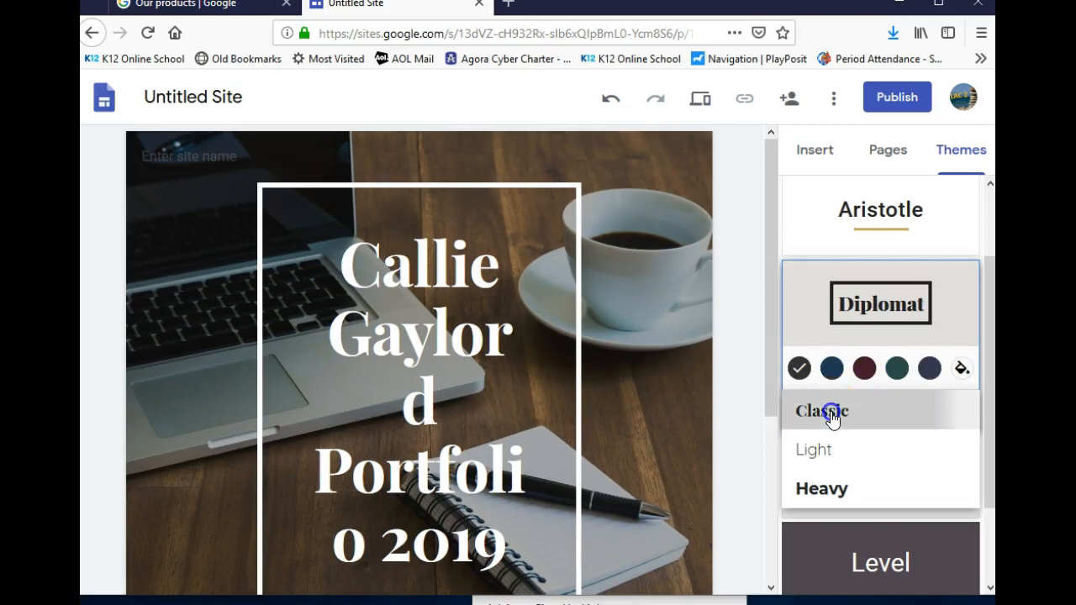
pyautogui.click(498, 384)
# Widen the title text box on both sides and keep the title centred
pyautogui.click(524, 333)
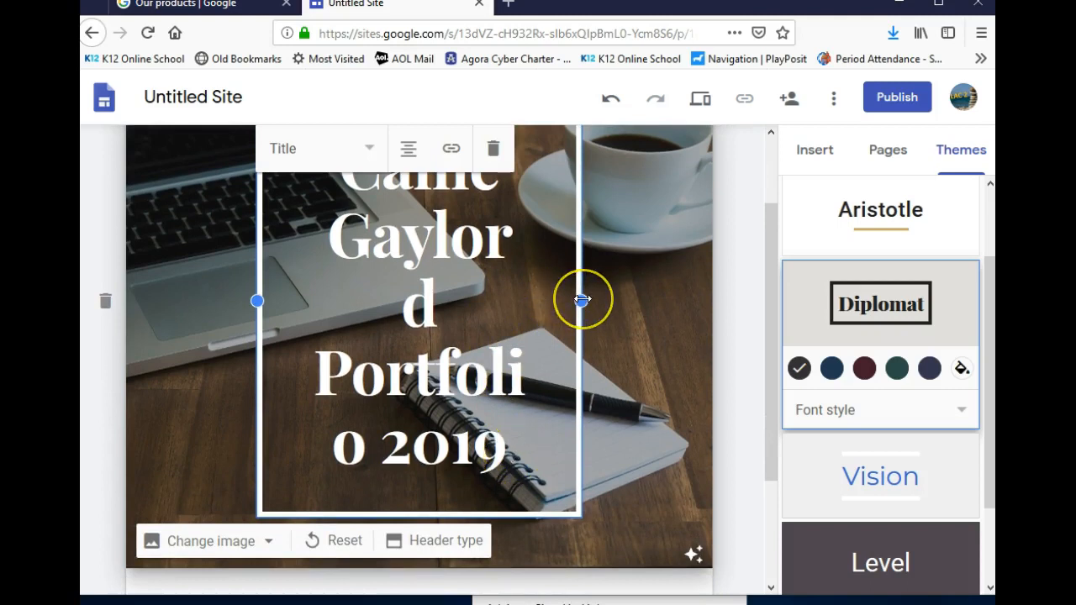
pyautogui.moveTo(582, 300); pyautogui.dragTo(597, 304)
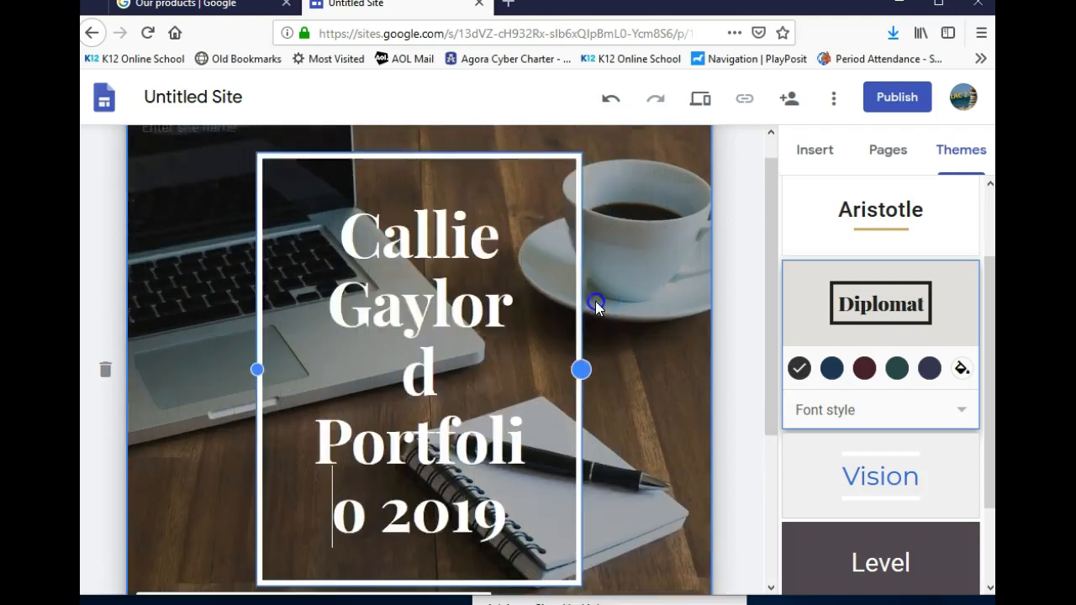
pyautogui.moveTo(257, 369); pyautogui.dragTo(229, 376)
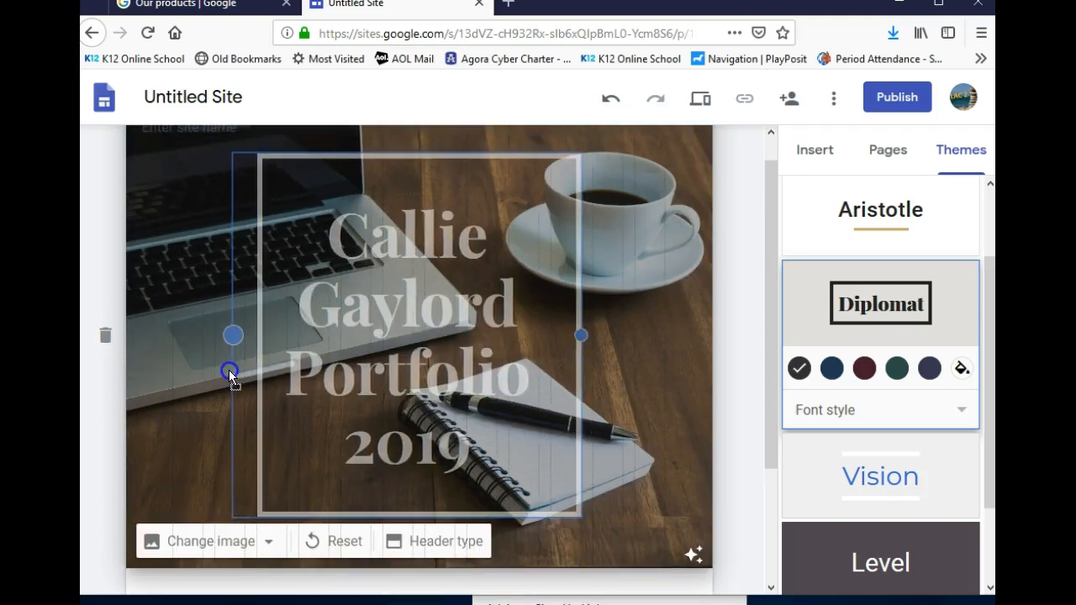
pyautogui.moveTo(585, 337); pyautogui.dragTo(624, 338)
pyautogui.click(368, 151)
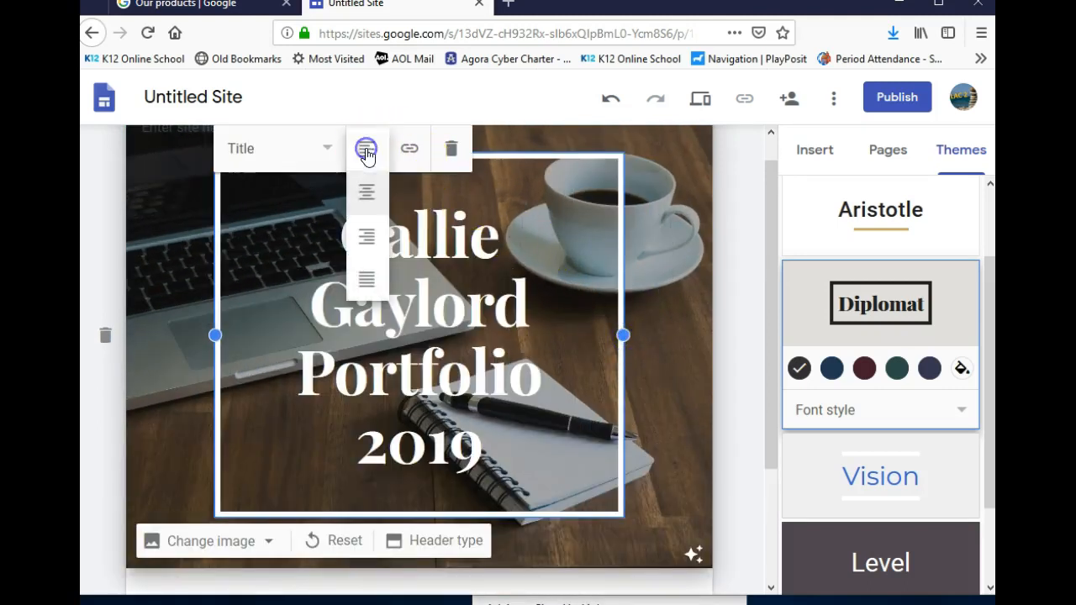
pyautogui.click(365, 192)
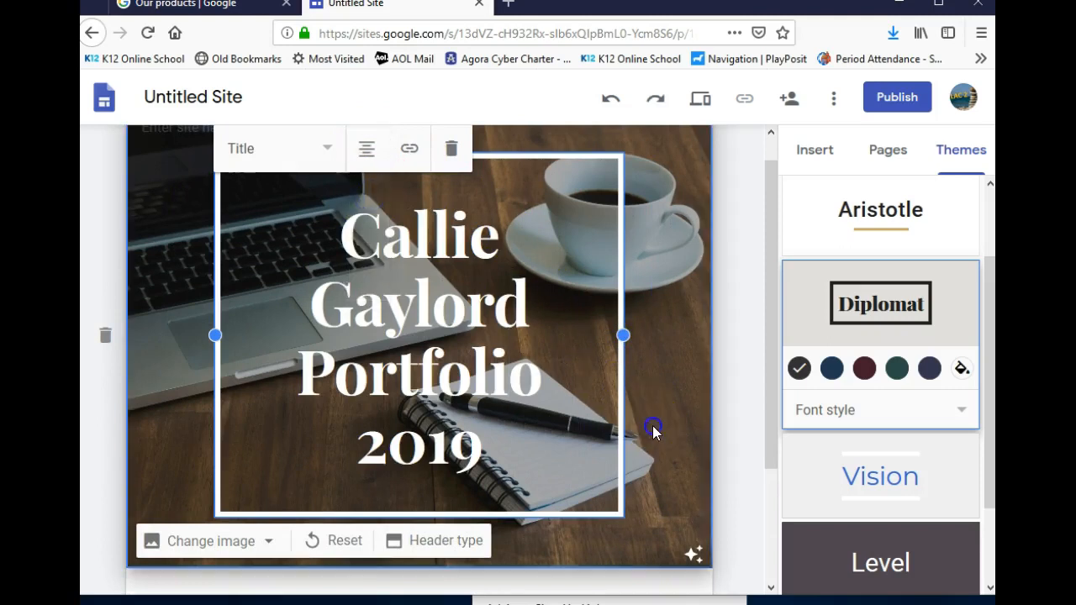
pyautogui.click(651, 427)
# Change all the title text to the Heading style so it fits on two lines
pyautogui.click(537, 344)
pyautogui.moveTo(504, 439); pyautogui.dragTo(333, 229)
pyautogui.click(325, 160)
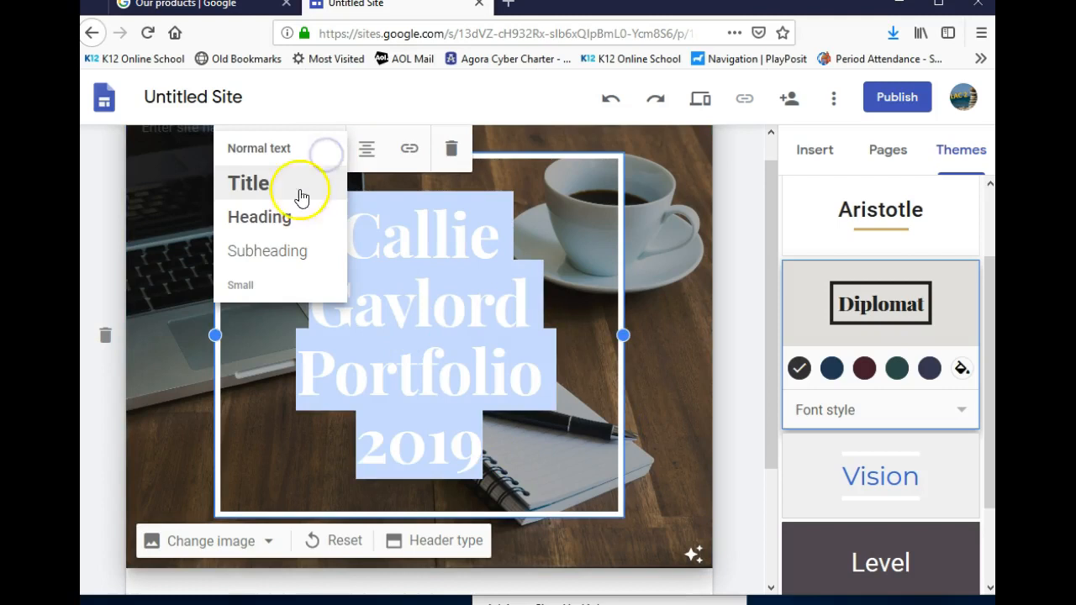
pyautogui.click(305, 216)
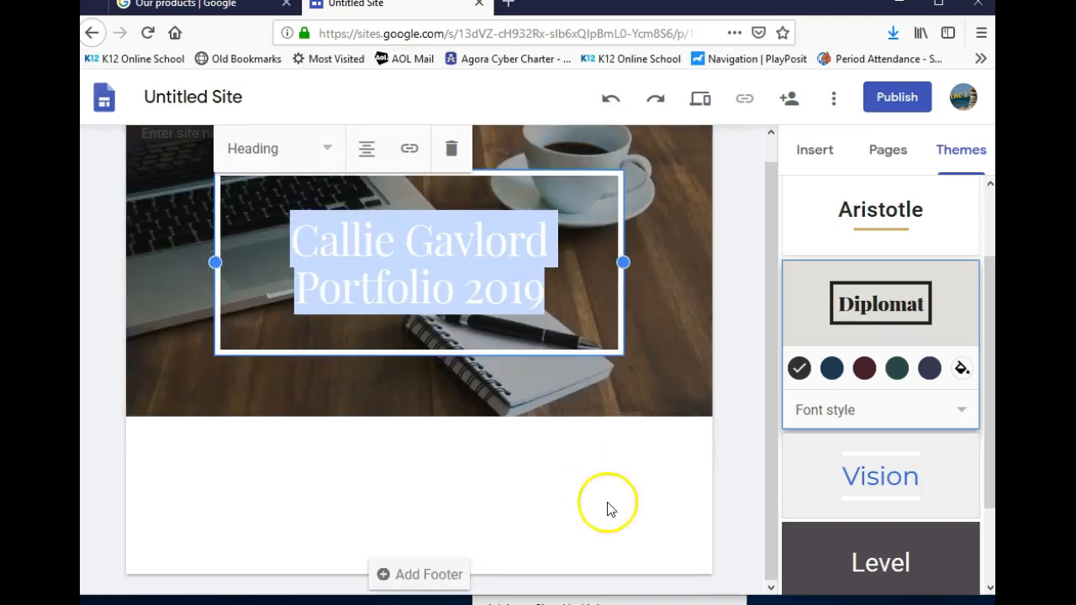
pyautogui.click(648, 522)
pyautogui.scroll(1, 636, 457)
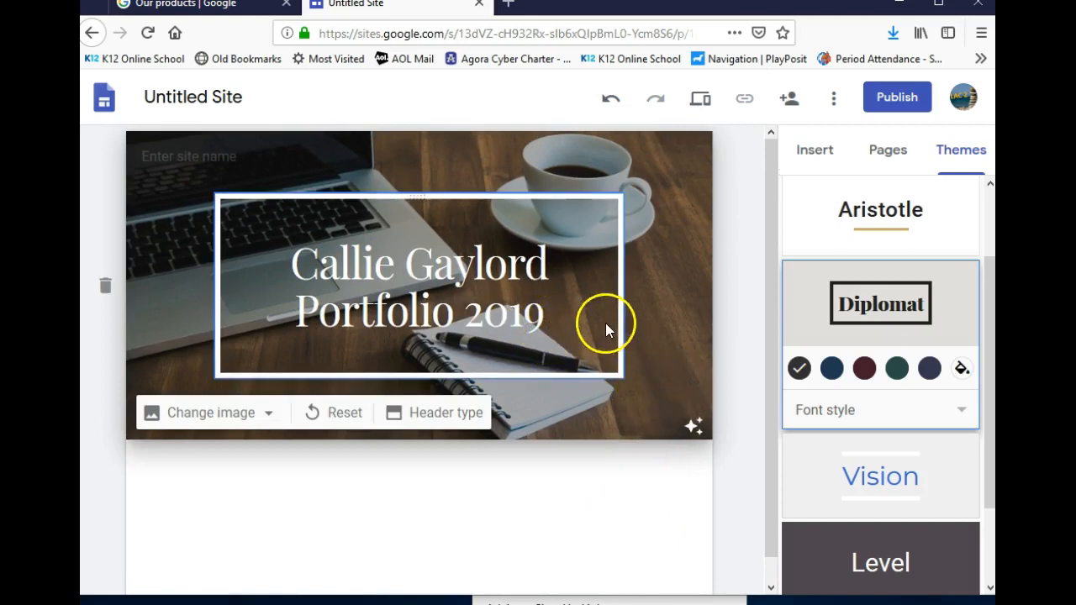
pyautogui.scroll(-1, 764, 456)
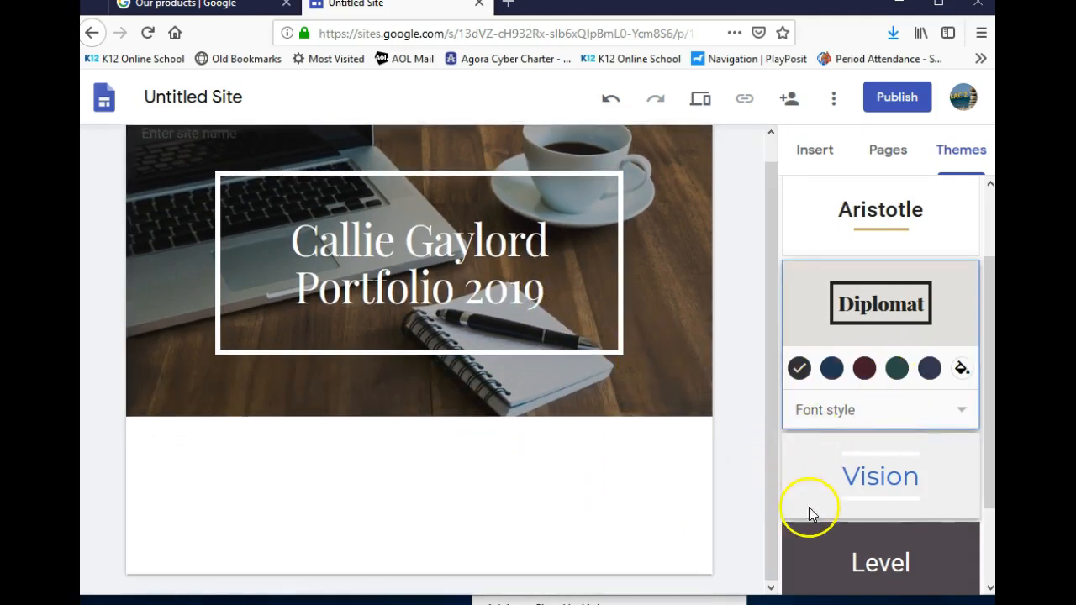
pyautogui.scroll(-2, 809, 509)
pyautogui.scroll(3, 893, 489)
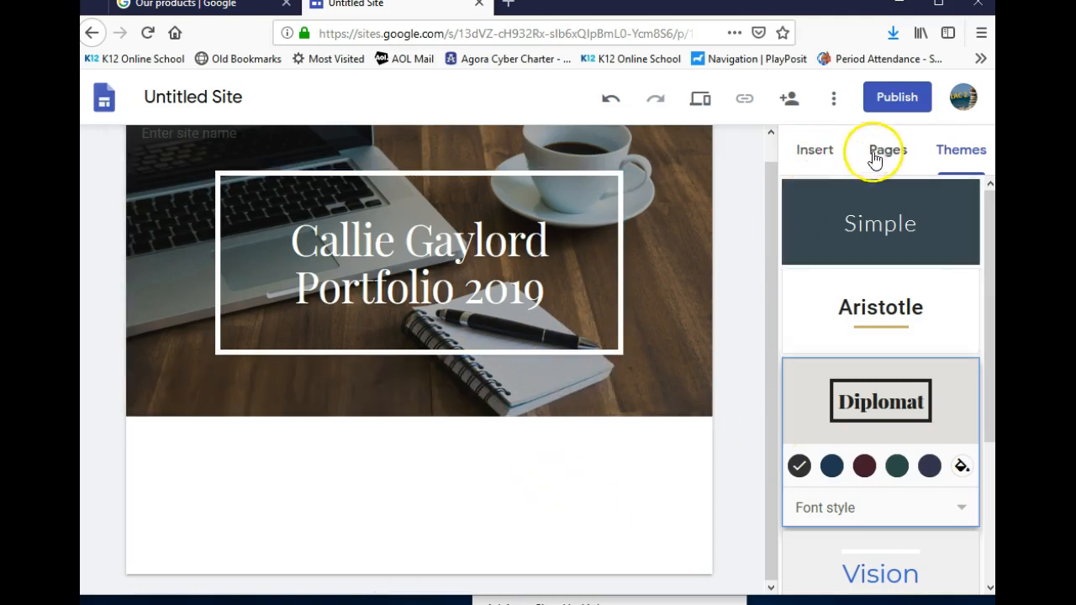
# Insert an image-left, text-right layout below the header and type the author's name as its title
pyautogui.click(828, 153)
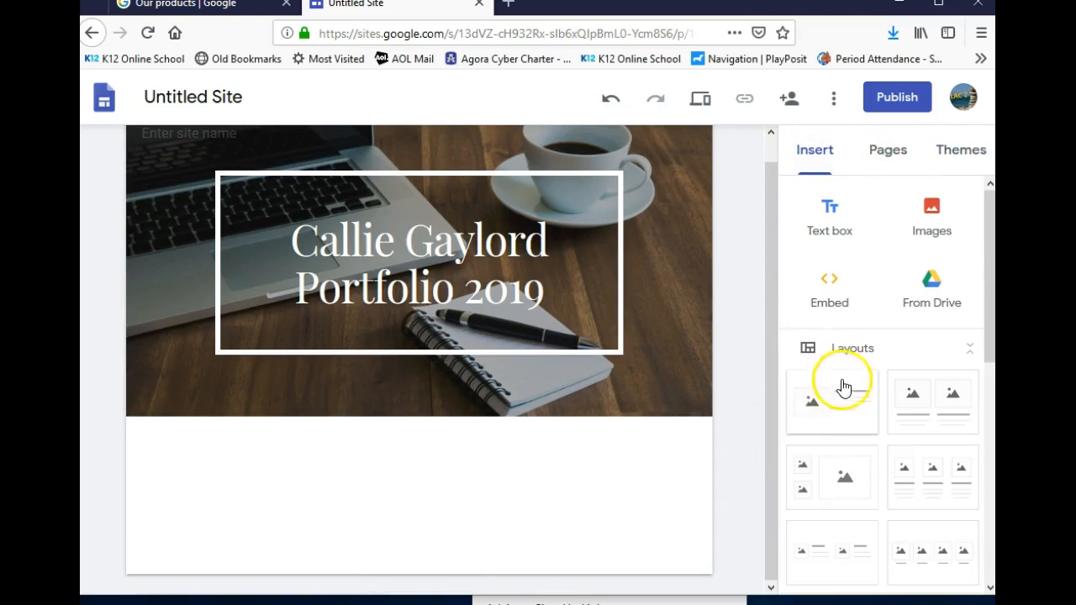
pyautogui.scroll(-2, 883, 545)
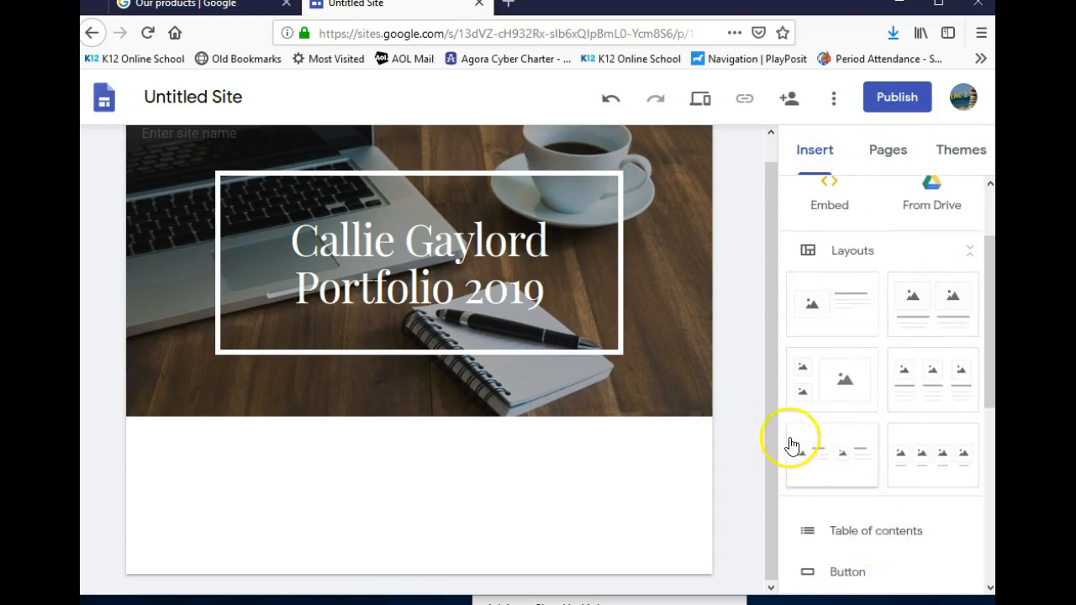
pyautogui.click(824, 310)
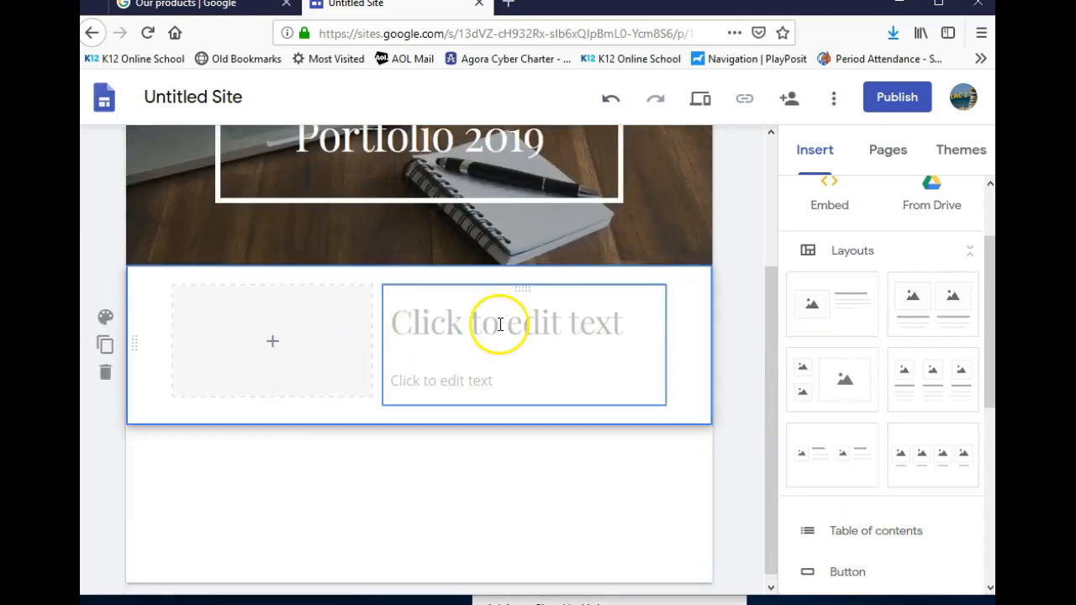
pyautogui.click(491, 389)
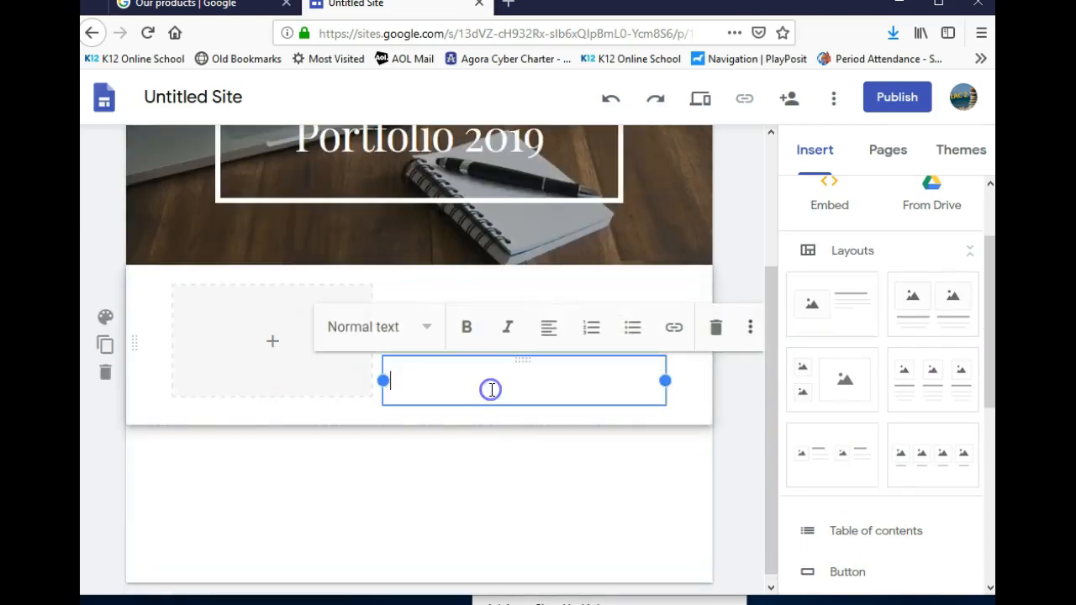
pyautogui.click(266, 343)
pyautogui.click(571, 324)
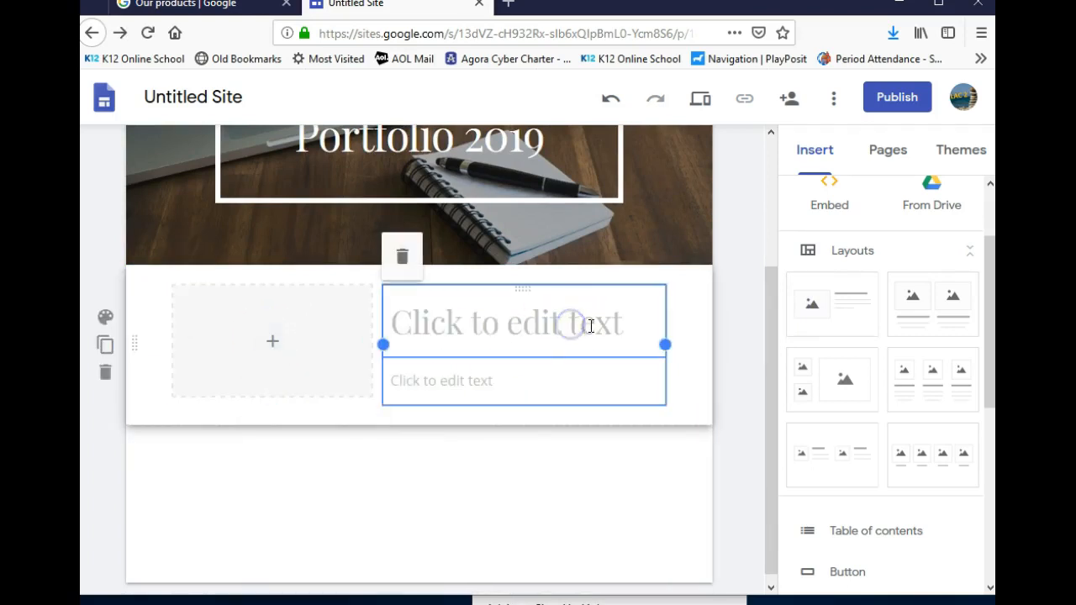
pyautogui.click(613, 332)
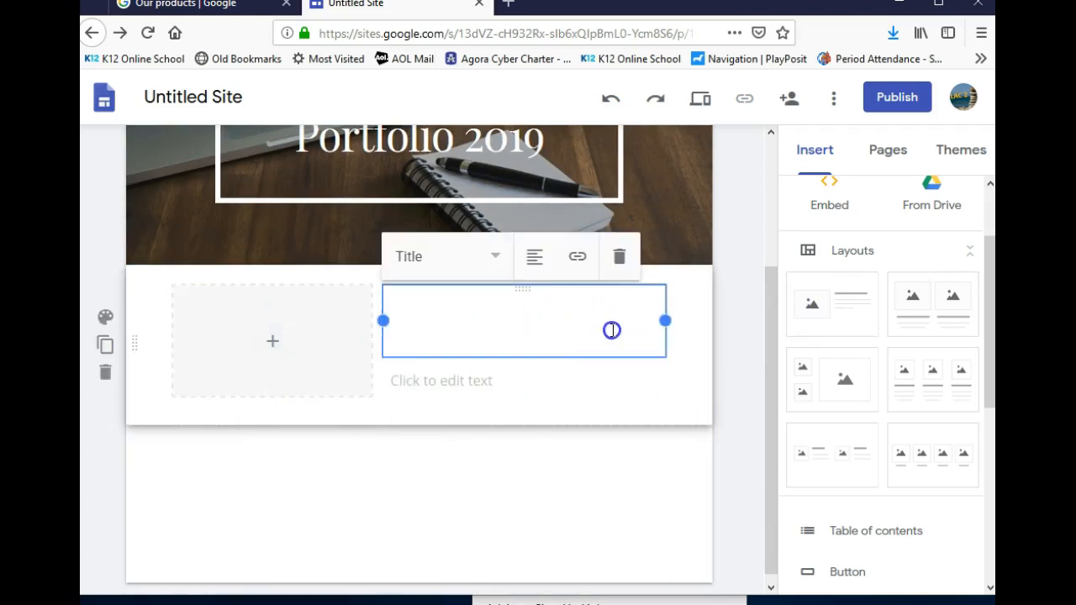
pyautogui.click(551, 345)
pyautogui.write('aylord')
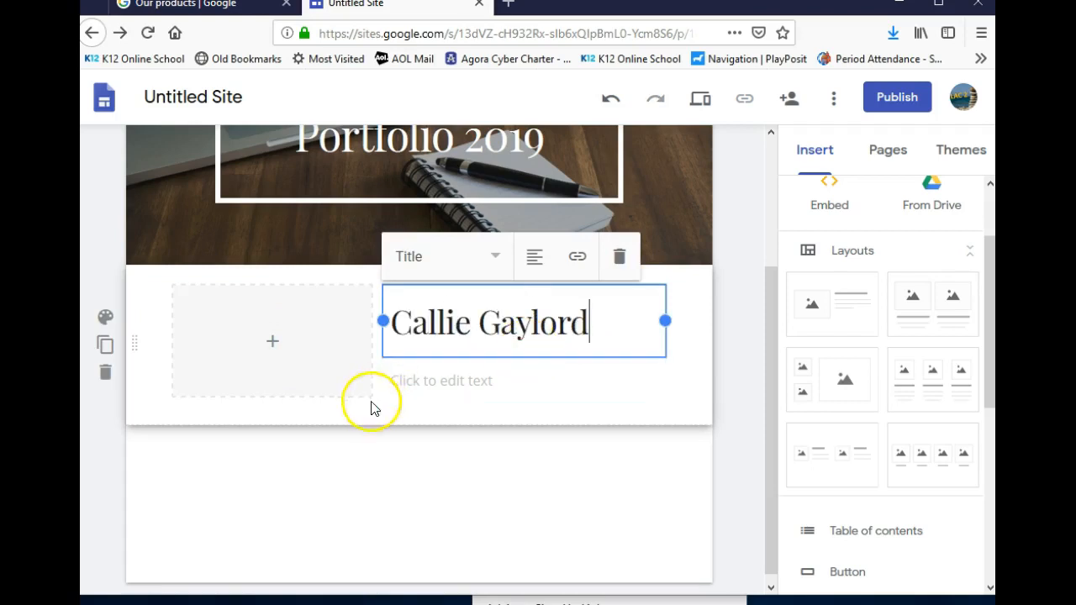
# Upload the photo of the woman holding a hawk into the layout's left image slot
pyautogui.click(272, 357)
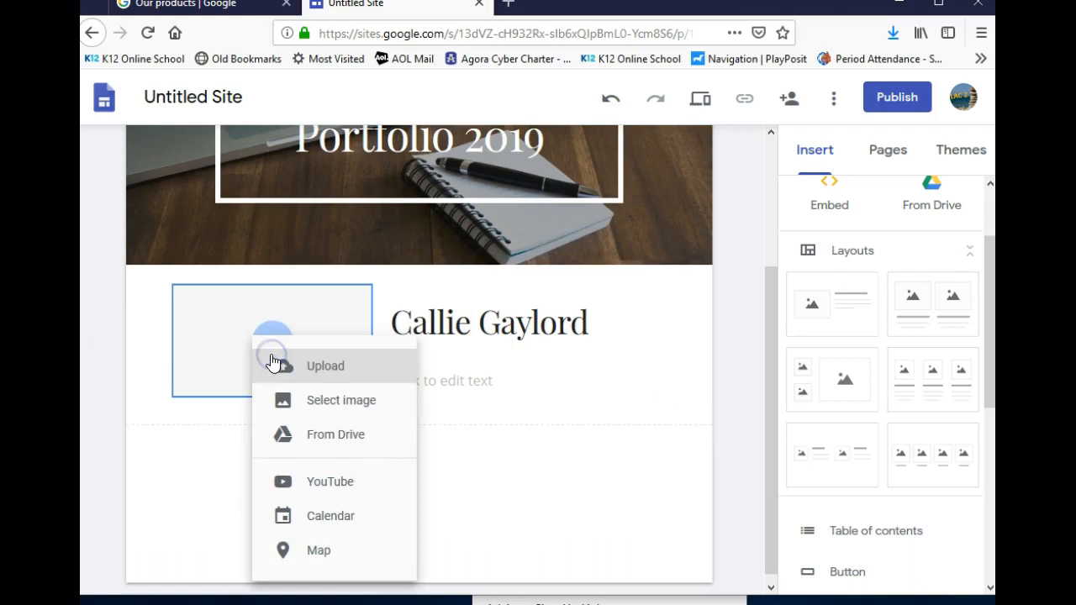
pyautogui.click(309, 369)
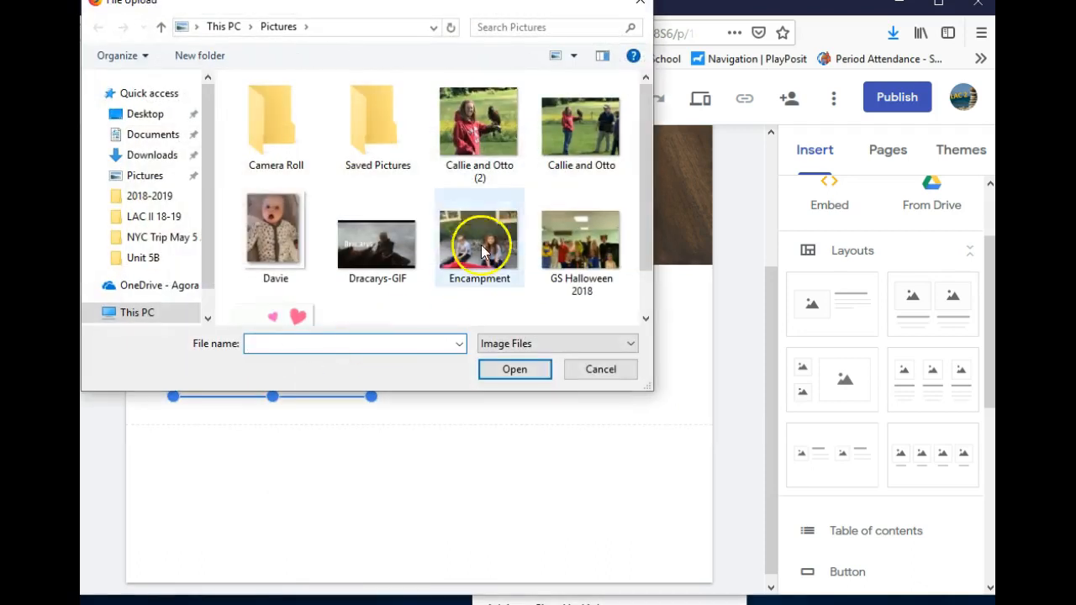
pyautogui.click(477, 124)
pyautogui.click(516, 373)
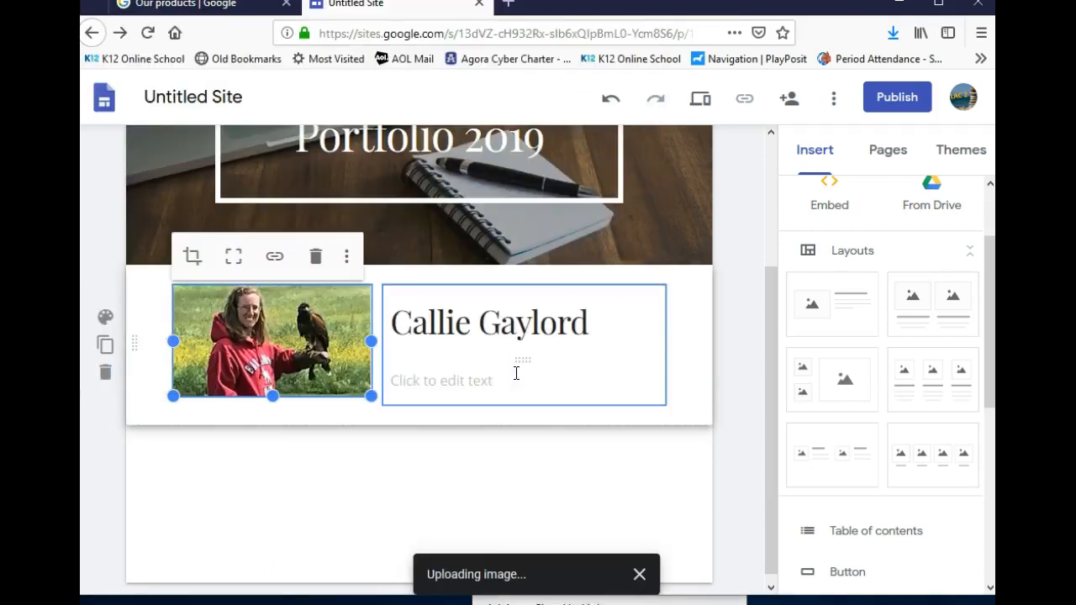
pyautogui.moveTo(300, 325); pyautogui.dragTo(261, 324)
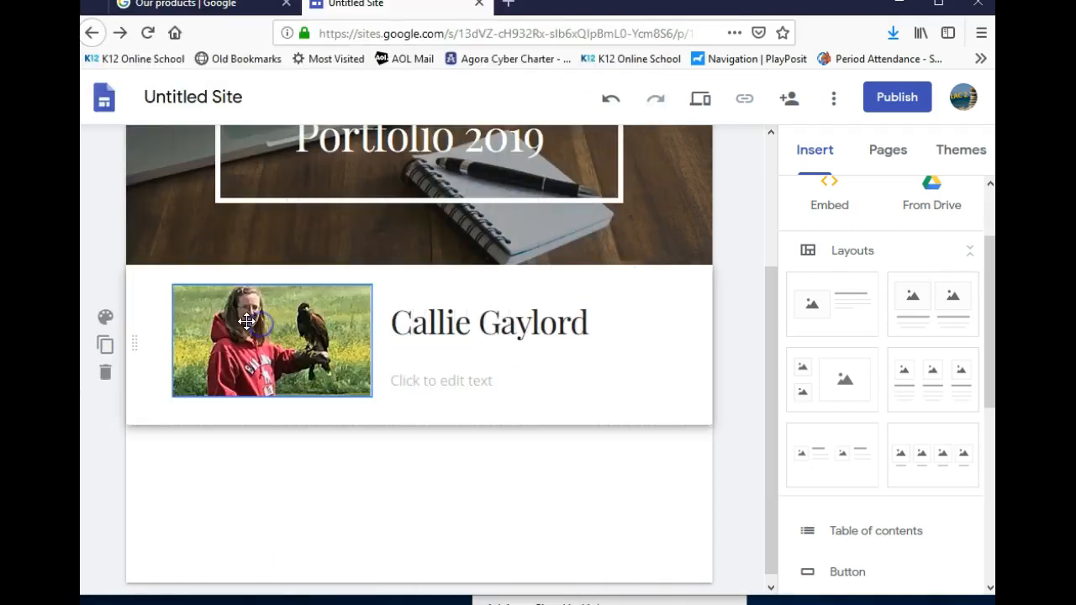
pyautogui.click(434, 375)
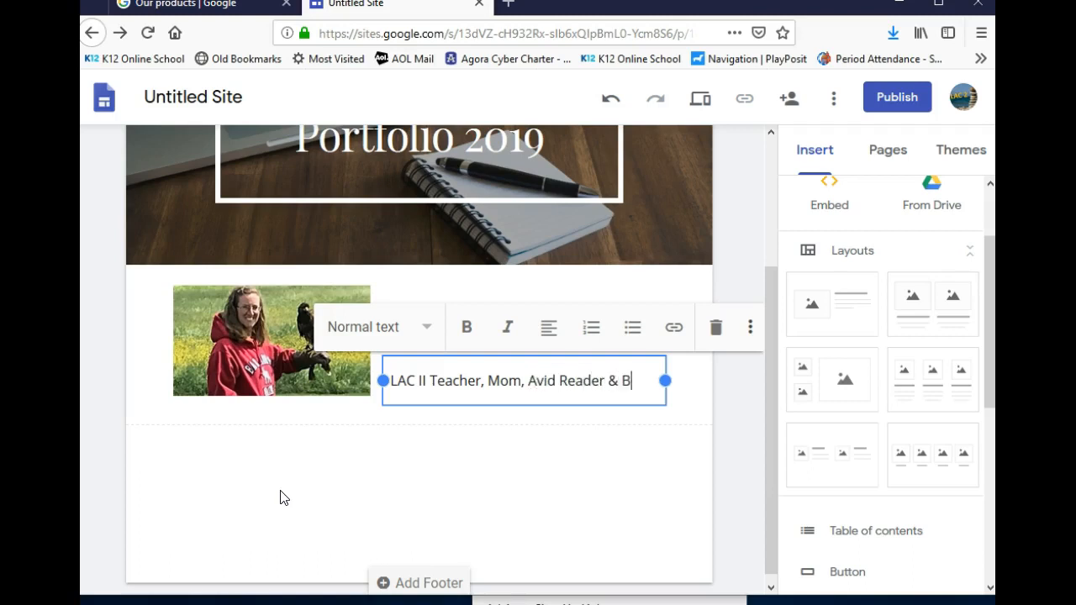
# Finish the bio as 'LAC II Teacher, Mom, Avid Reader, Baker, Hiker, and Driver of the Mom Bus'
pyautogui.write('aker')
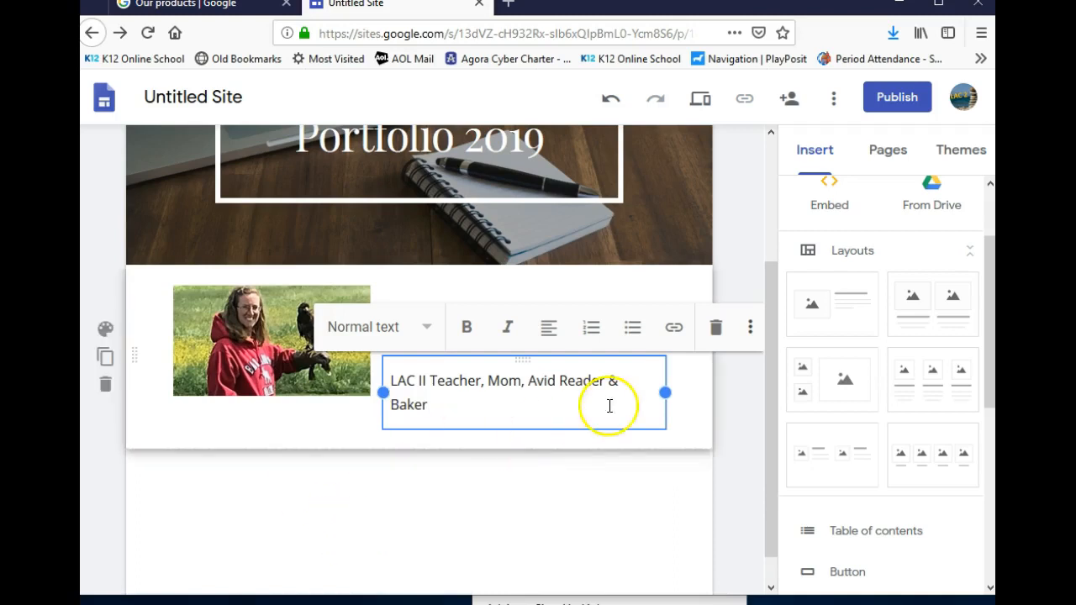
pyautogui.moveTo(664, 392); pyautogui.dragTo(681, 392)
pyautogui.click(675, 444)
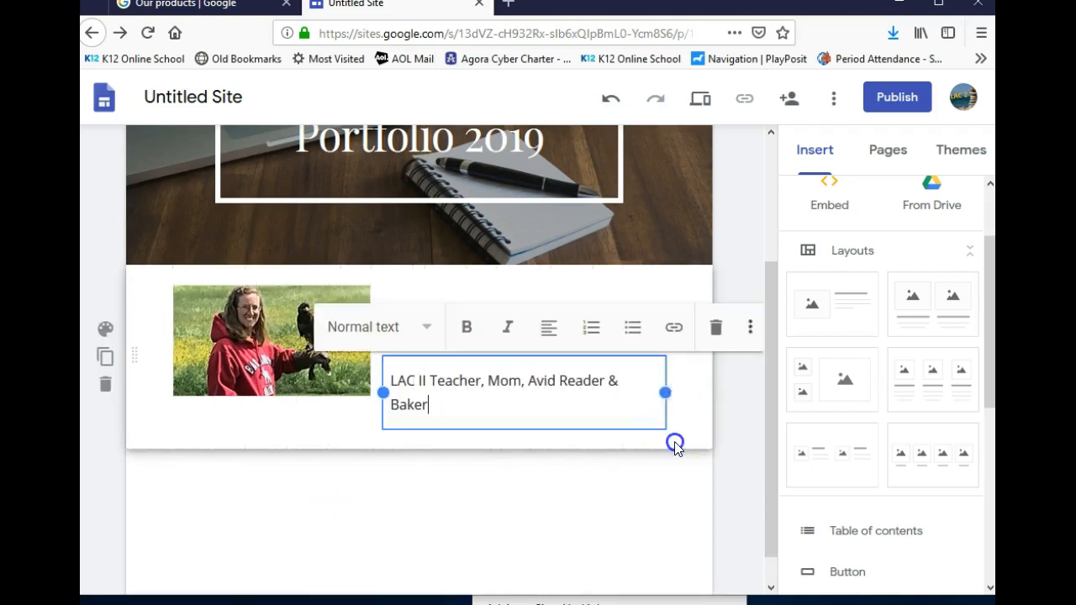
pyautogui.click(593, 421)
pyautogui.moveTo(653, 344); pyautogui.dragTo(680, 320)
pyautogui.click(659, 333)
pyautogui.click(664, 388)
pyautogui.moveTo(667, 393); pyautogui.dragTo(689, 399)
pyautogui.click(543, 401)
pyautogui.keyDown('shift'); pyautogui.click(607, 387); pyautogui.keyUp('shift')
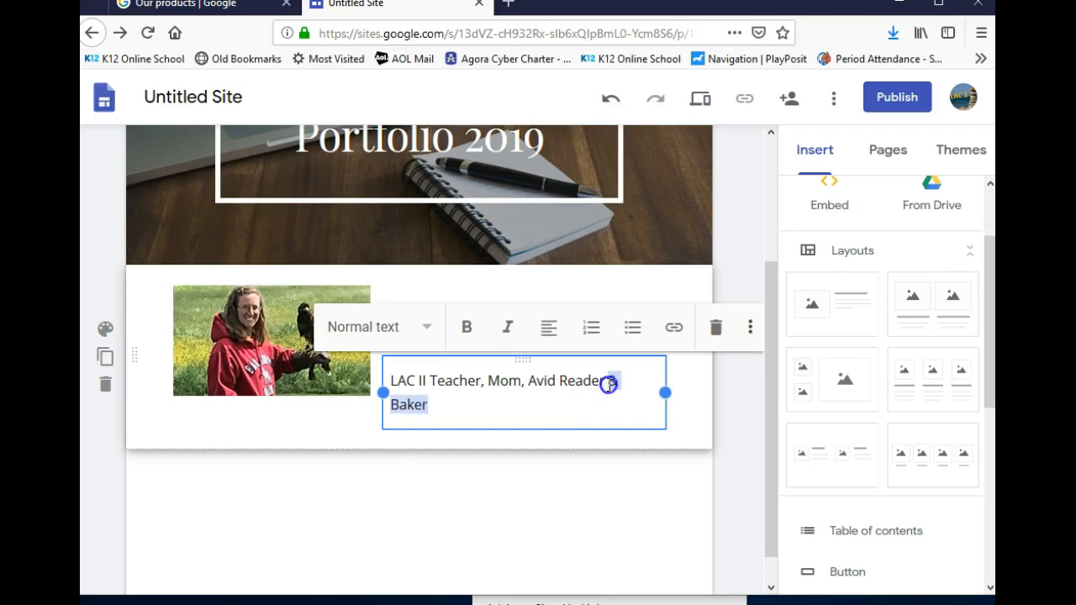
pyautogui.press('BackSpace')
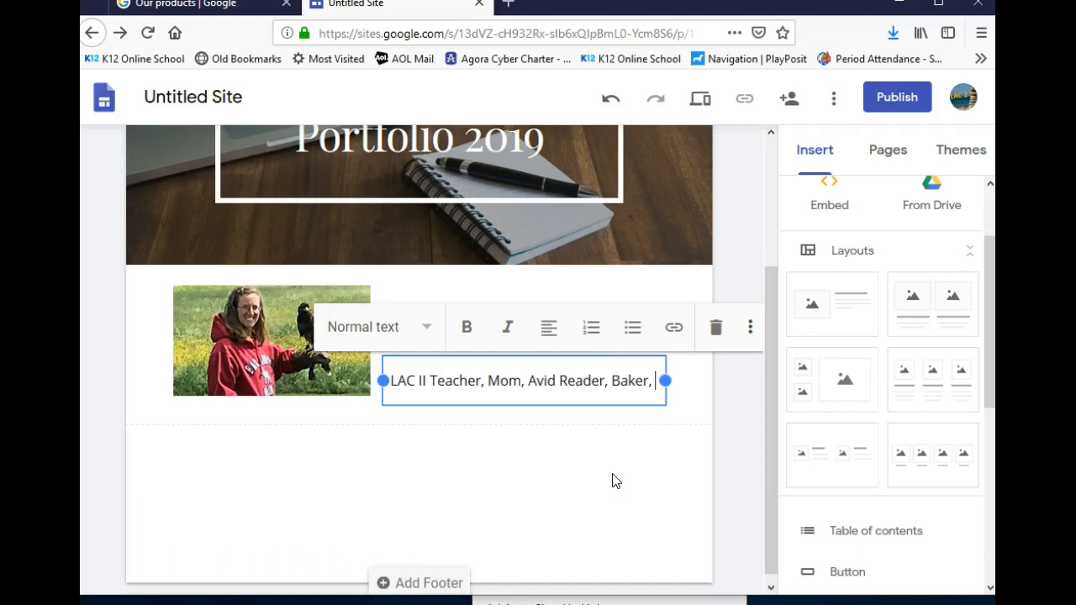
pyautogui.write('Hiker, and Driver of the Mom Bus')
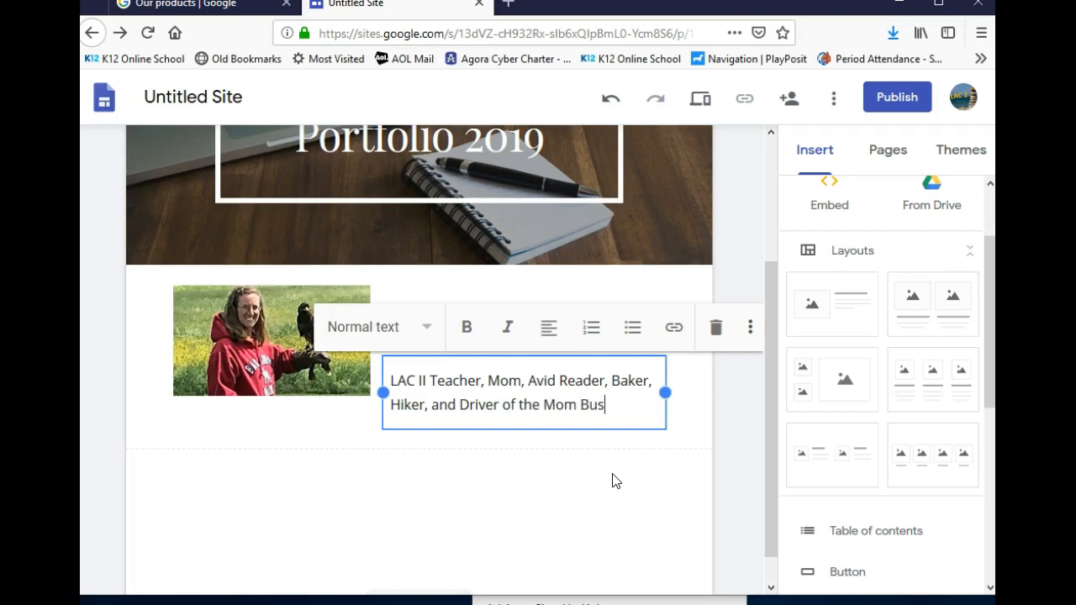
pyautogui.click(612, 398)
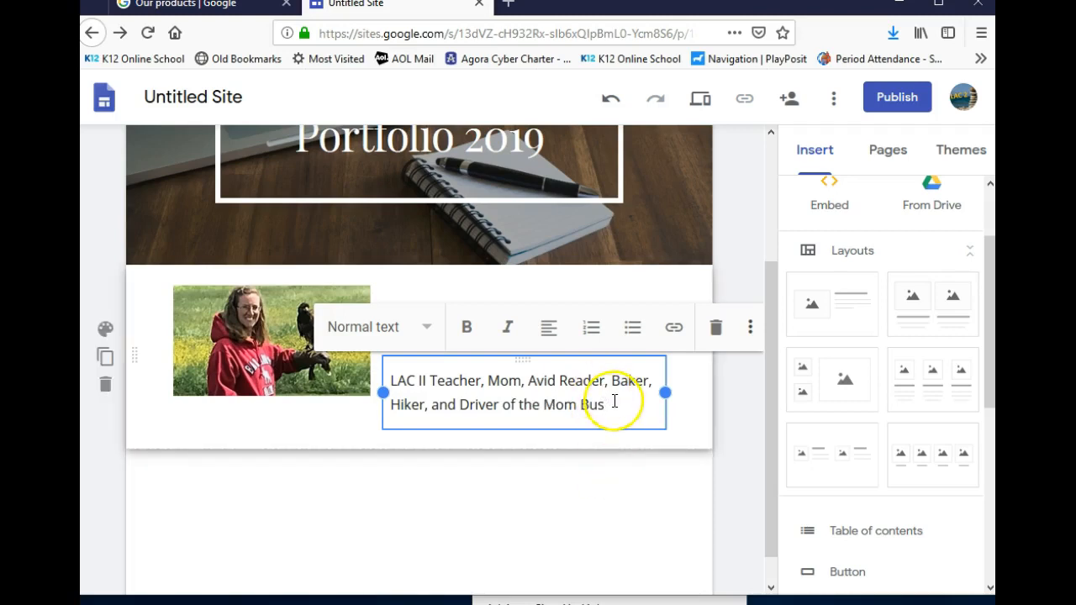
# Centre-align both the bio paragraph and the name title
pyautogui.moveTo(612, 404); pyautogui.dragTo(372, 377)
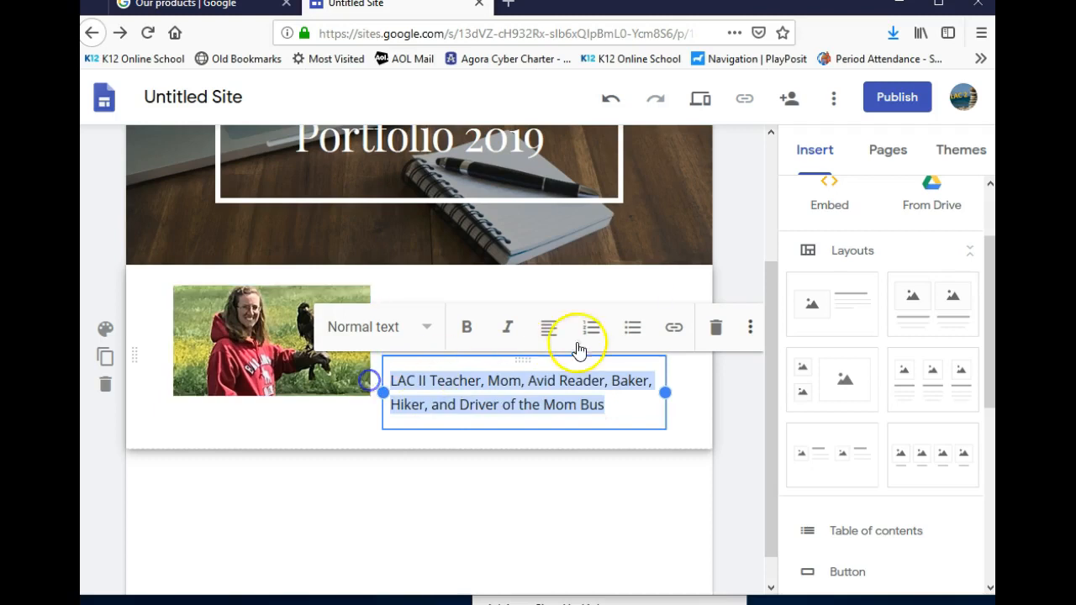
pyautogui.click(555, 329)
pyautogui.click(546, 374)
pyautogui.click(577, 487)
pyautogui.click(529, 328)
pyautogui.click(534, 256)
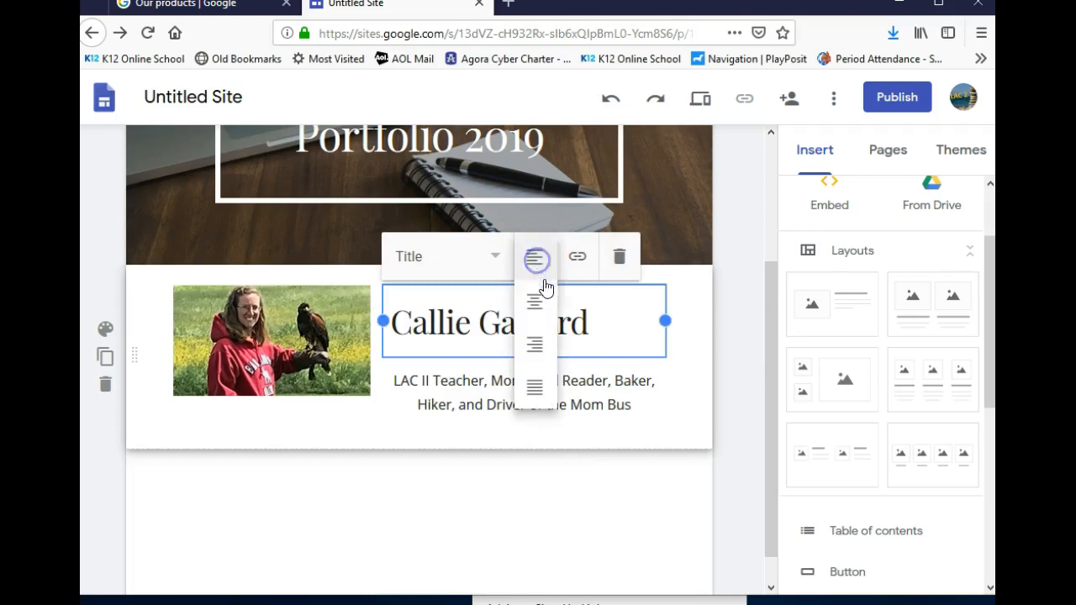
pyautogui.click(536, 298)
pyautogui.click(531, 493)
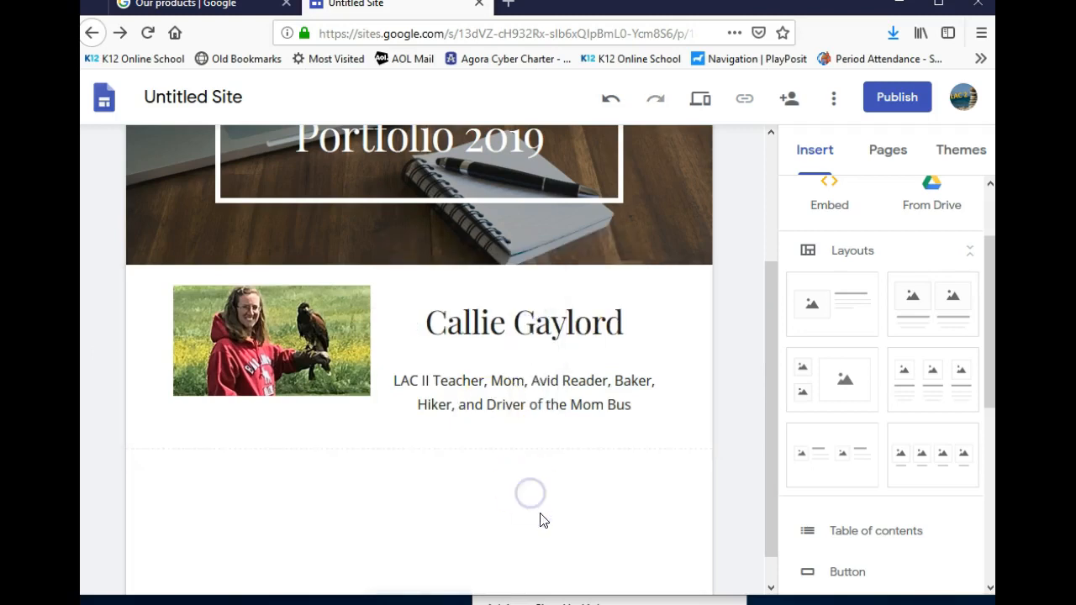
pyautogui.scroll(2, 542, 515)
pyautogui.scroll(-3, 542, 514)
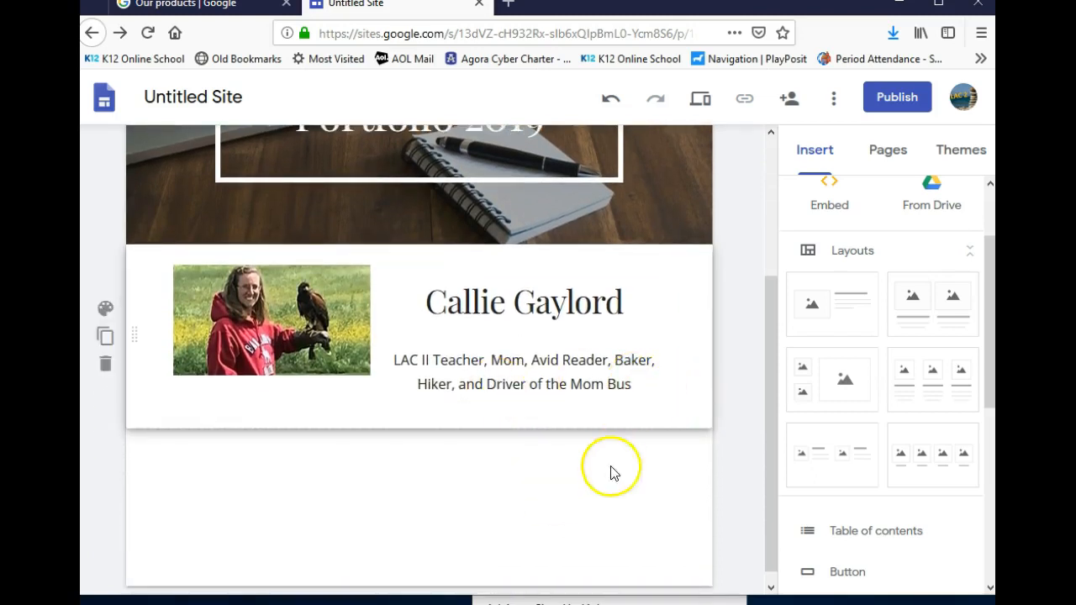
pyautogui.moveTo(612, 511)
pyautogui.scroll(-1, 613, 512)
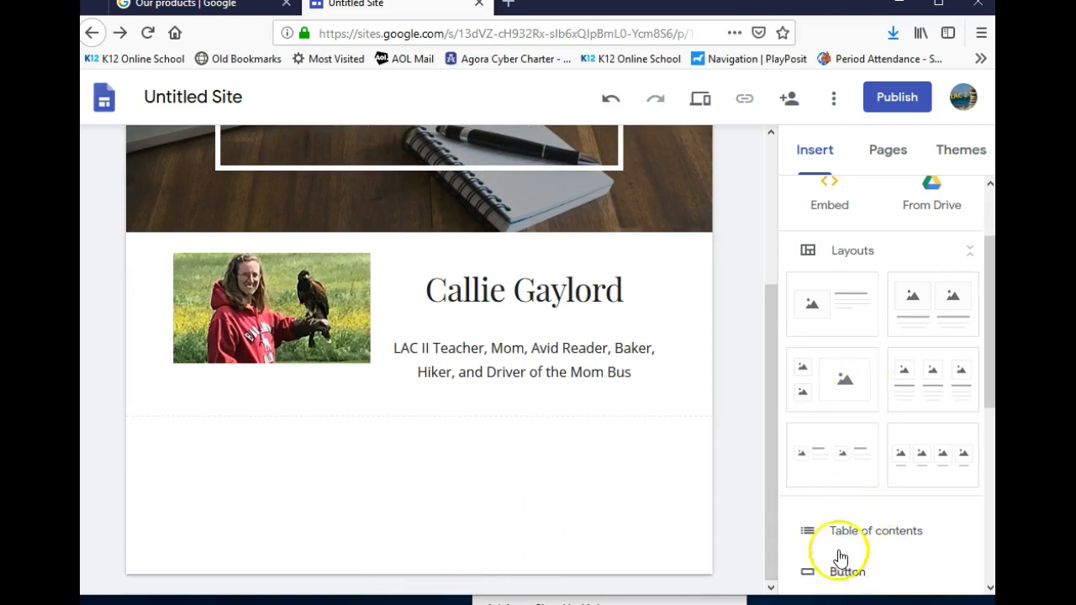
pyautogui.scroll(-5, 828, 529)
pyautogui.scroll(-2, 832, 521)
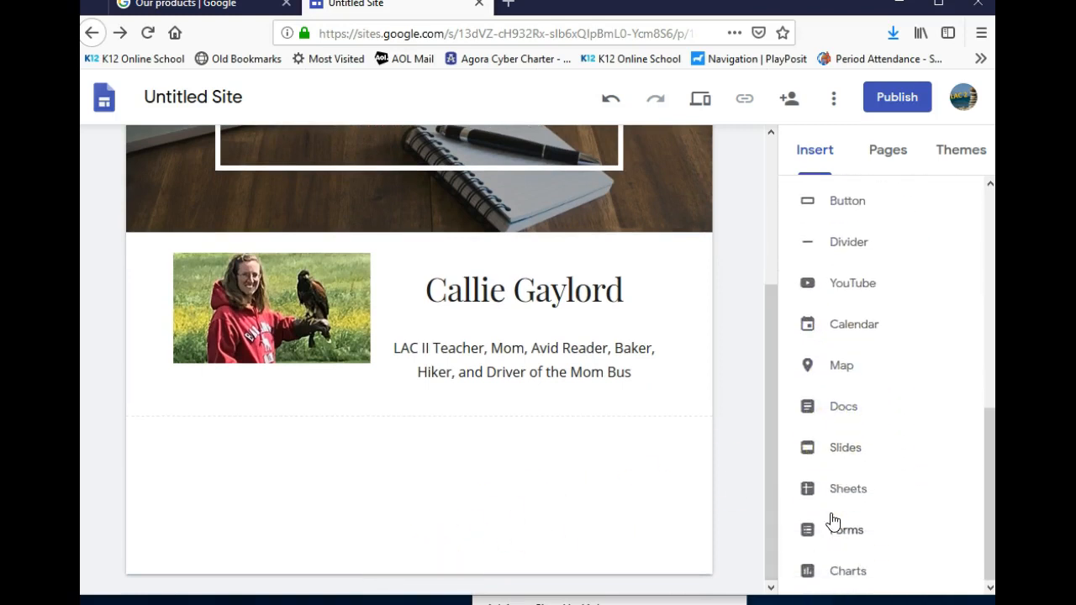
pyautogui.scroll(5, 835, 555)
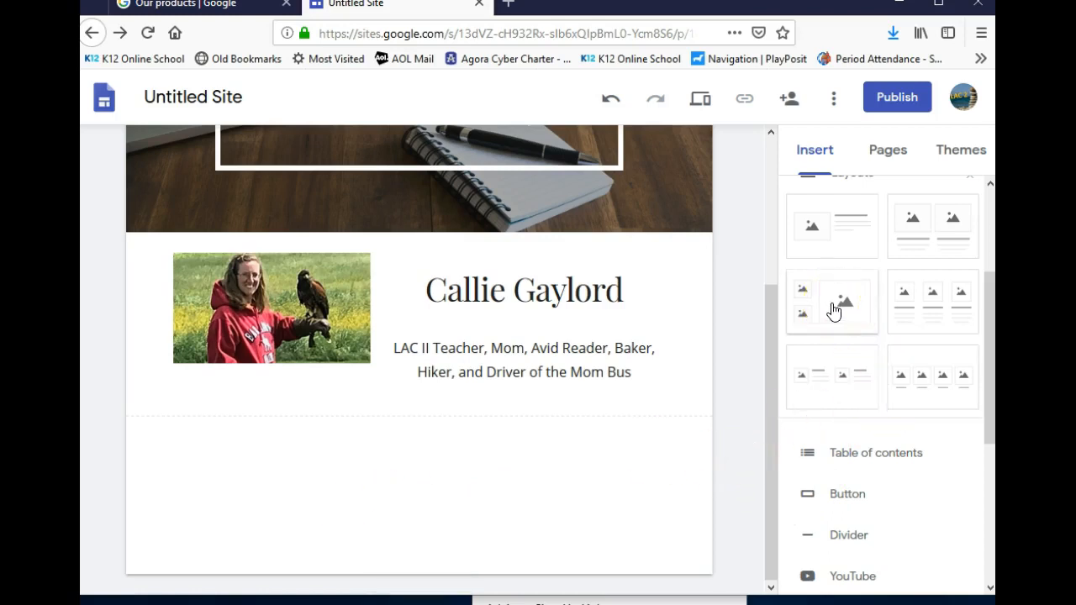
pyautogui.click(841, 240)
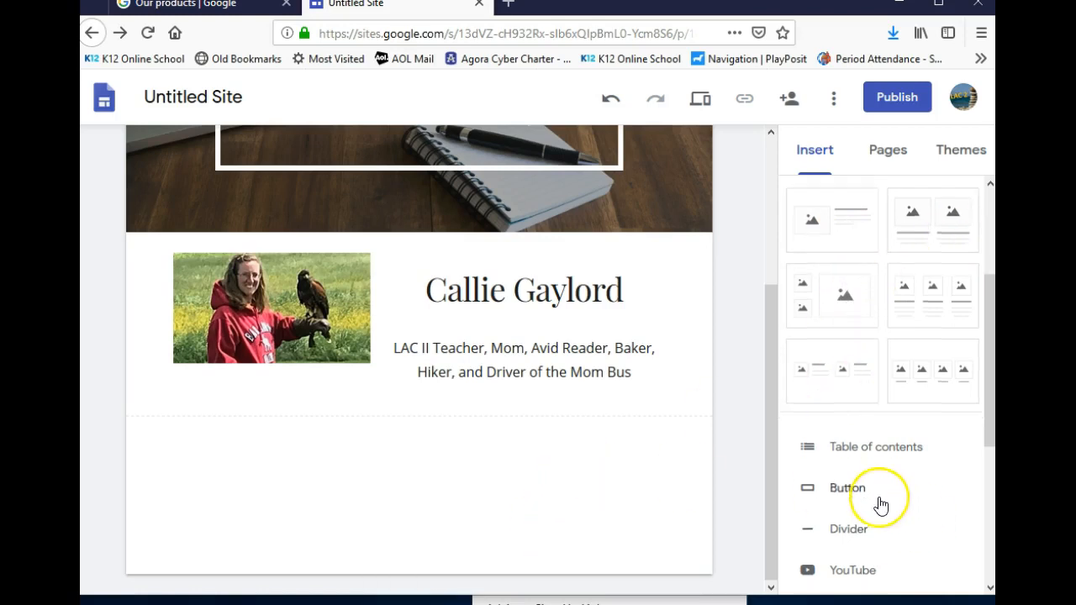
pyautogui.scroll(-3, 882, 504)
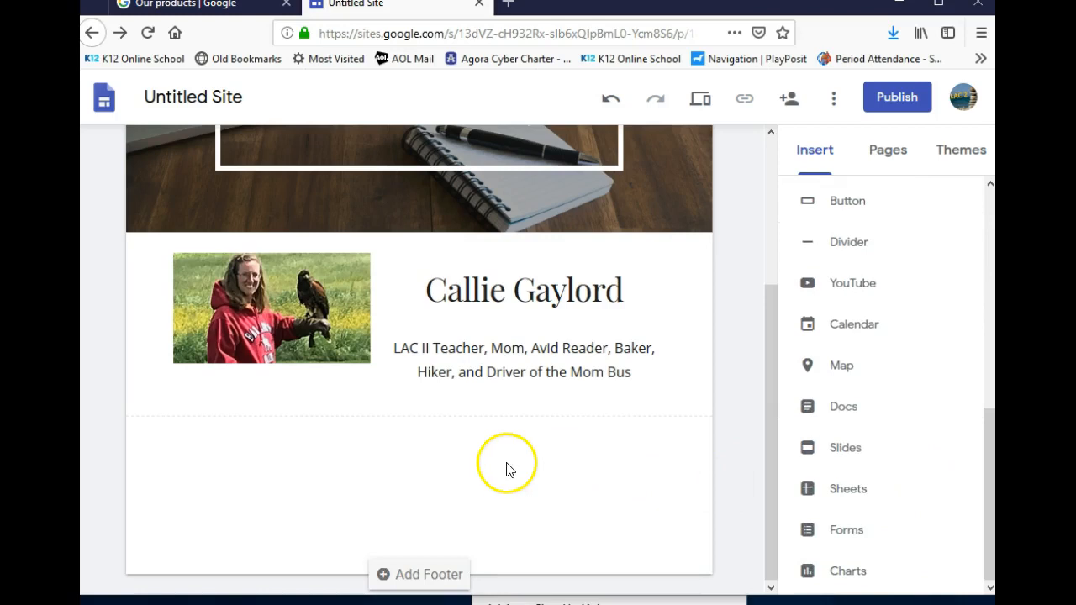
pyautogui.click(404, 455)
pyautogui.scroll(3, 403, 461)
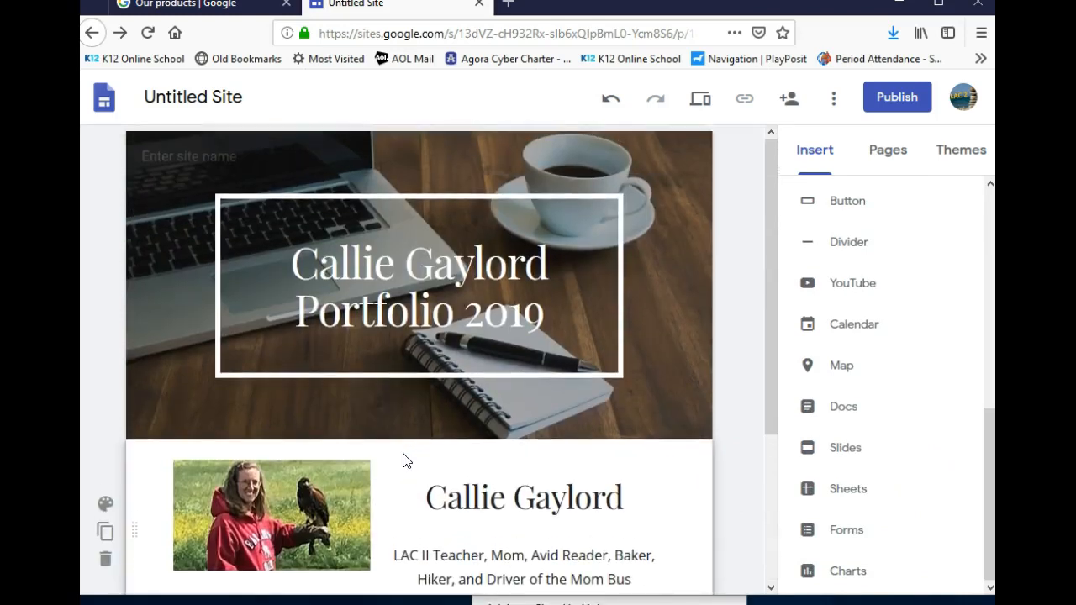
pyautogui.scroll(-3, 403, 460)
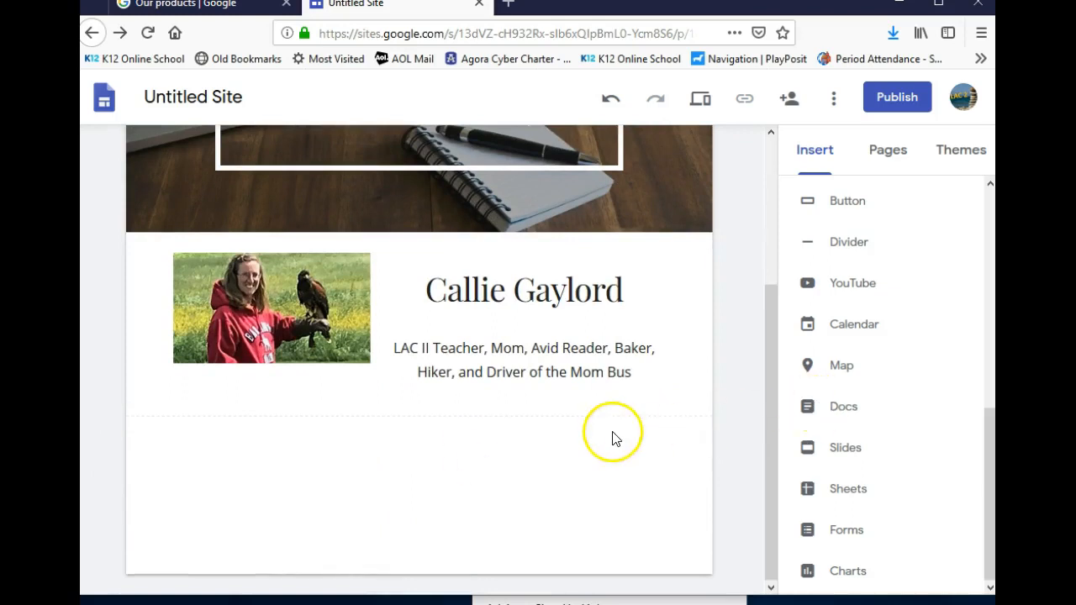
pyautogui.scroll(3, 613, 437)
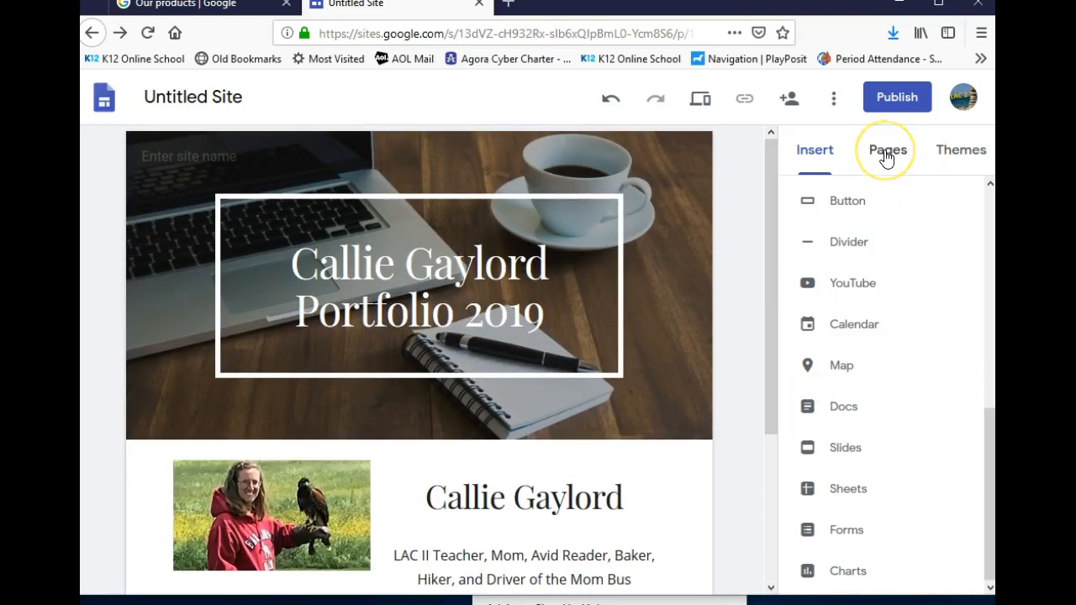
# Add a new page named Writing Sample #1
pyautogui.click(886, 153)
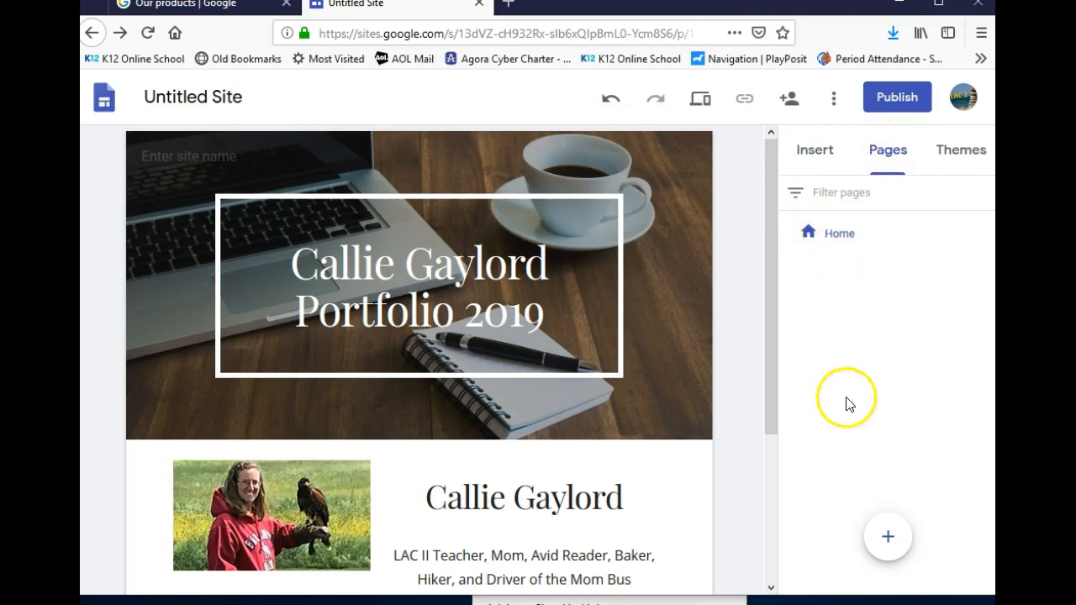
pyautogui.click(889, 542)
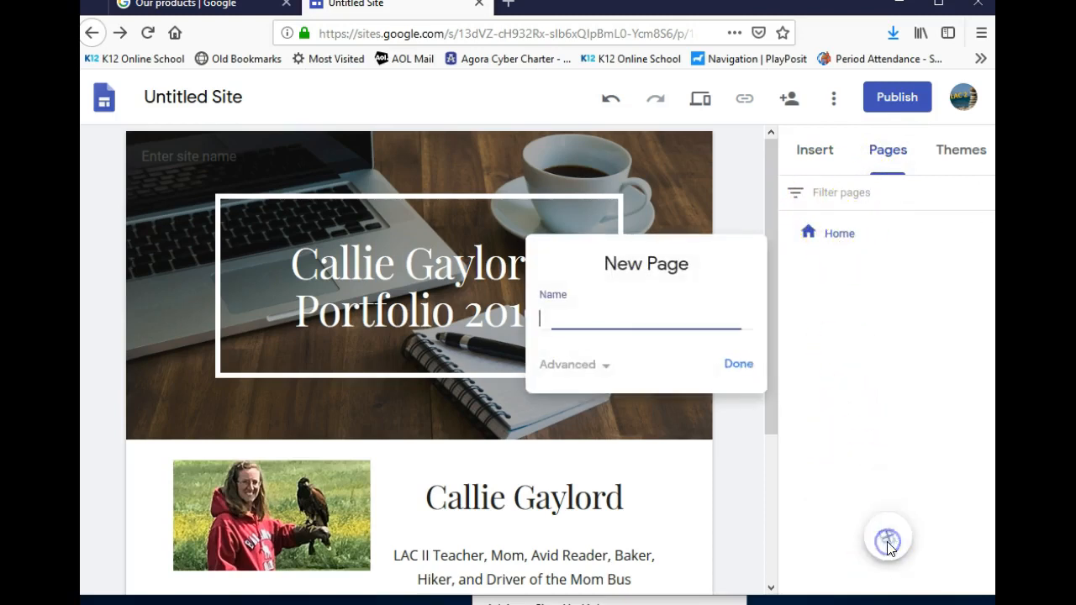
pyautogui.click(580, 318)
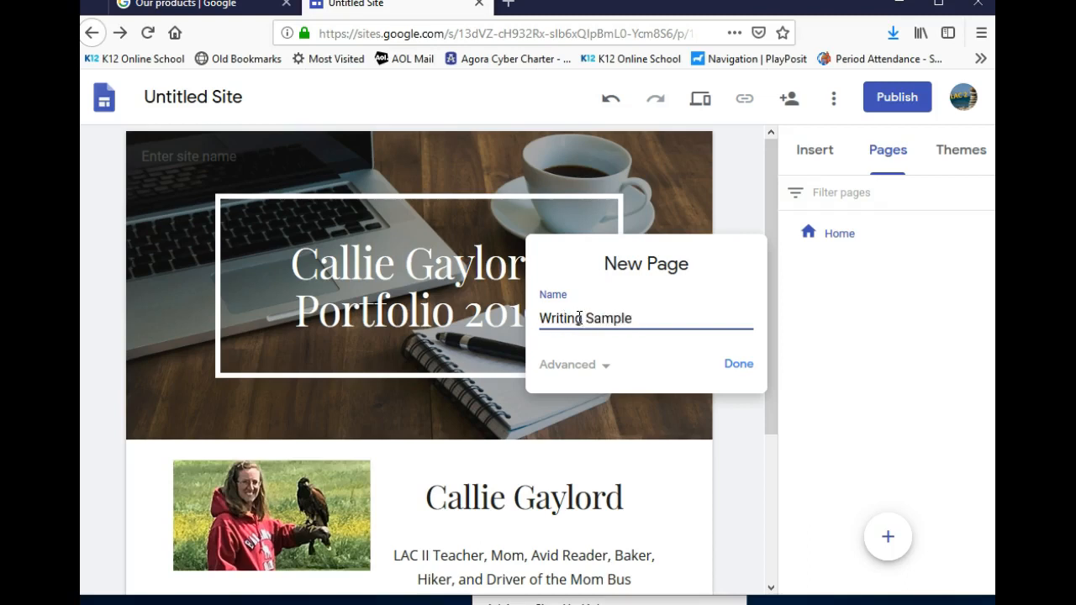
pyautogui.click(732, 365)
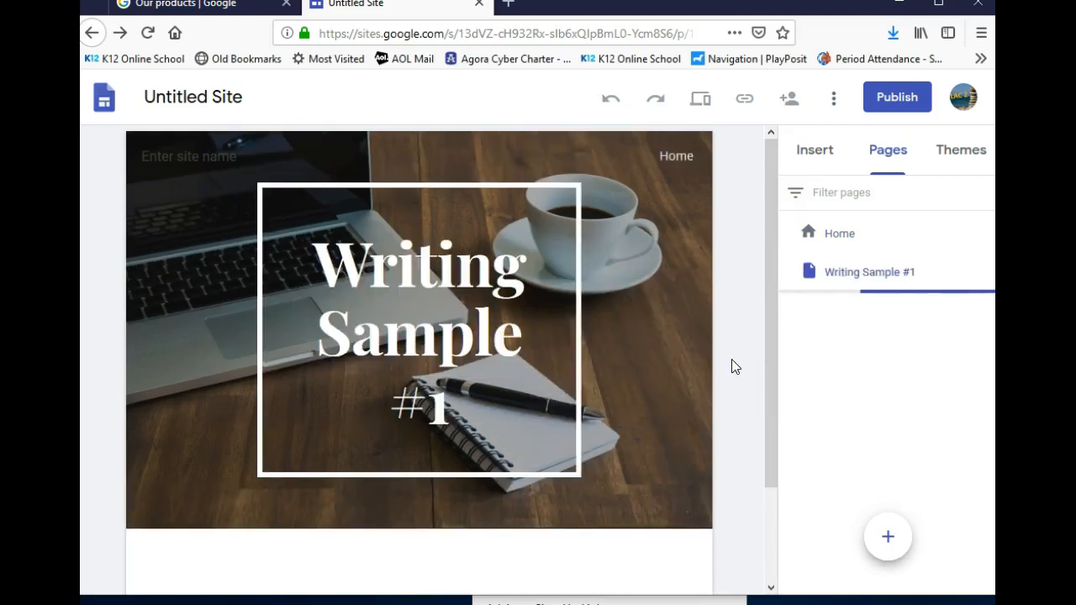
# Switch the new page's header type to Title only, dropping the desk photo background
pyautogui.click(483, 441)
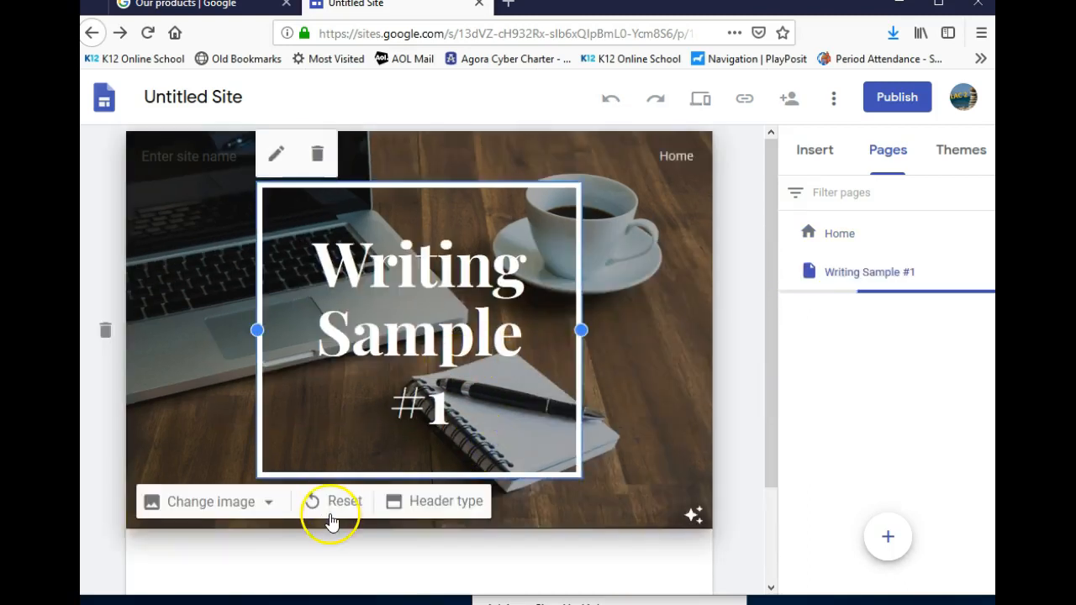
pyautogui.click(428, 504)
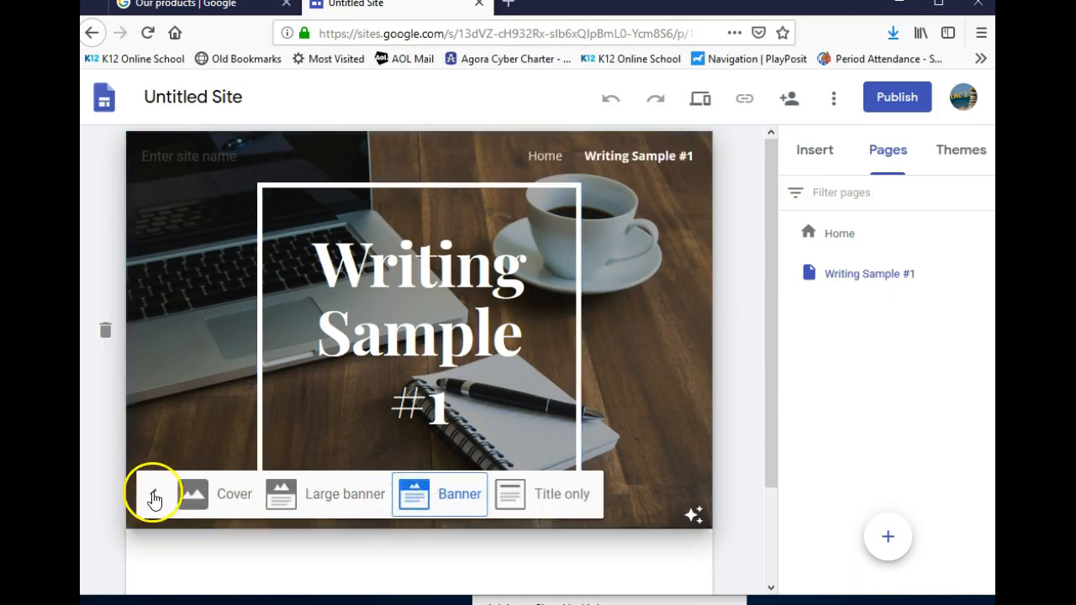
pyautogui.click(554, 497)
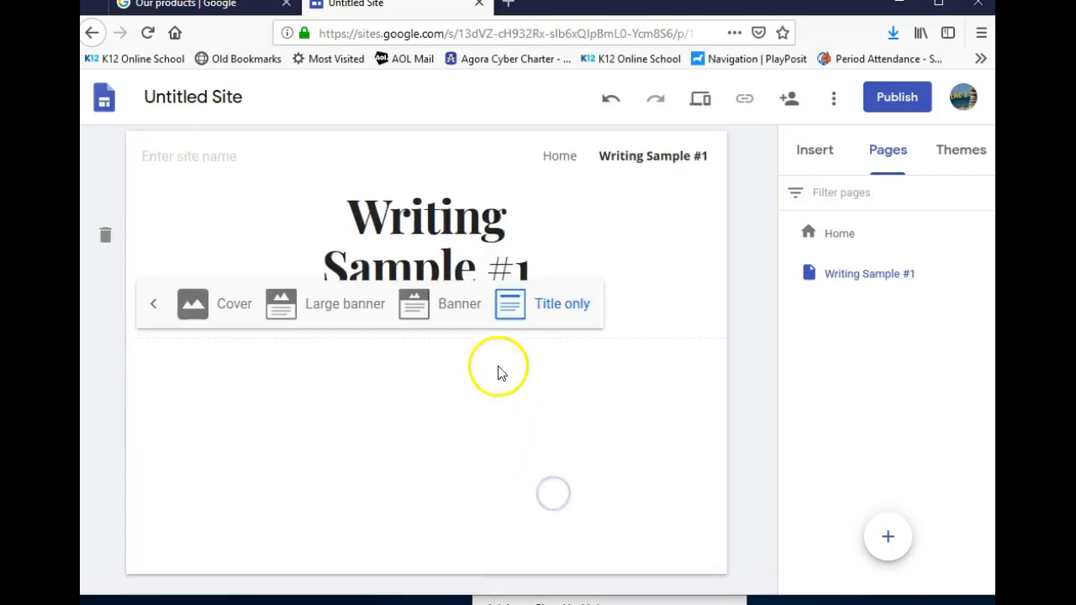
pyautogui.click(426, 390)
pyautogui.click(816, 149)
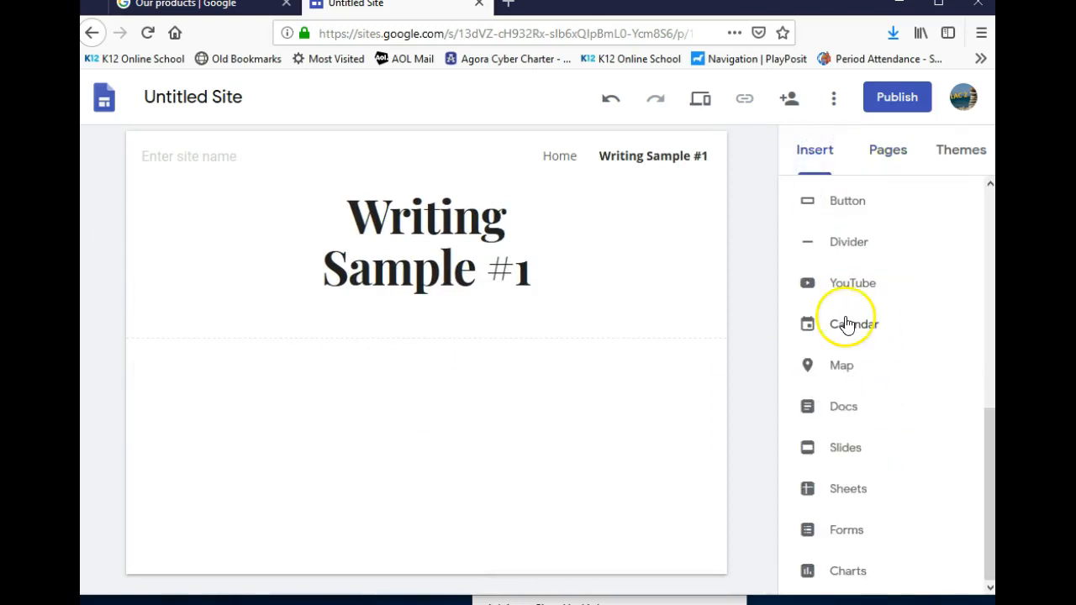
# Embed the Portfolio Submission 4 Google Doc from Drive below the Writing Sample #1 title
pyautogui.click(830, 412)
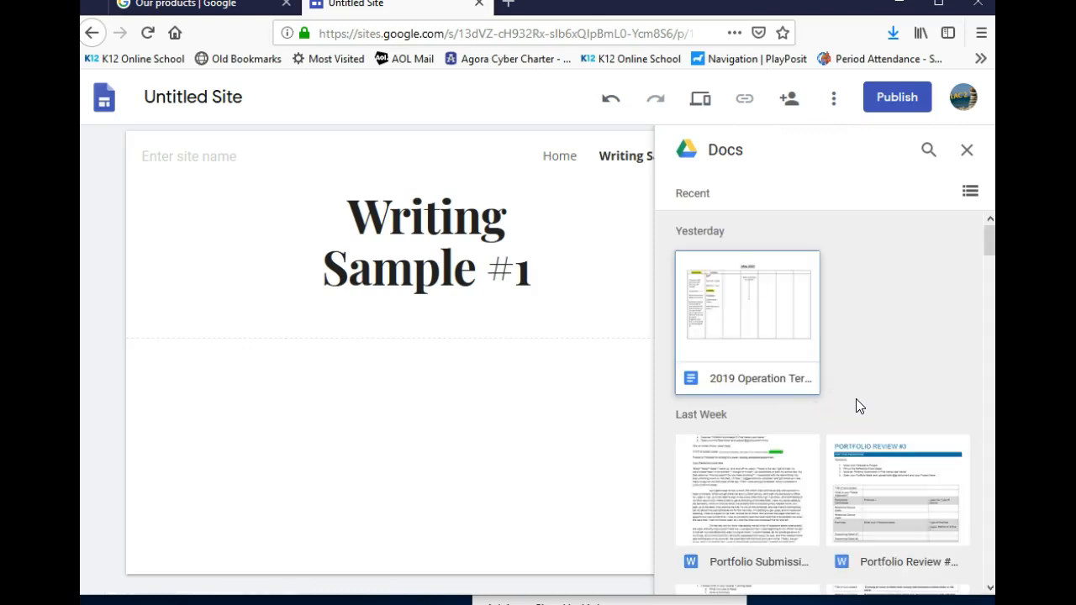
pyautogui.scroll(-1, 858, 356)
pyautogui.scroll(-2, 859, 358)
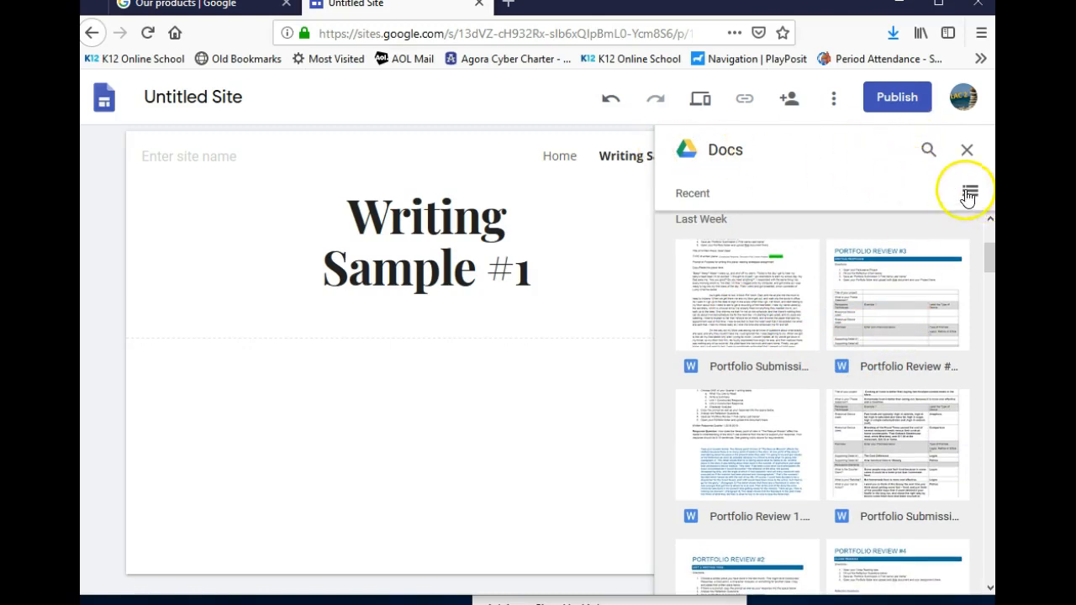
pyautogui.click(969, 192)
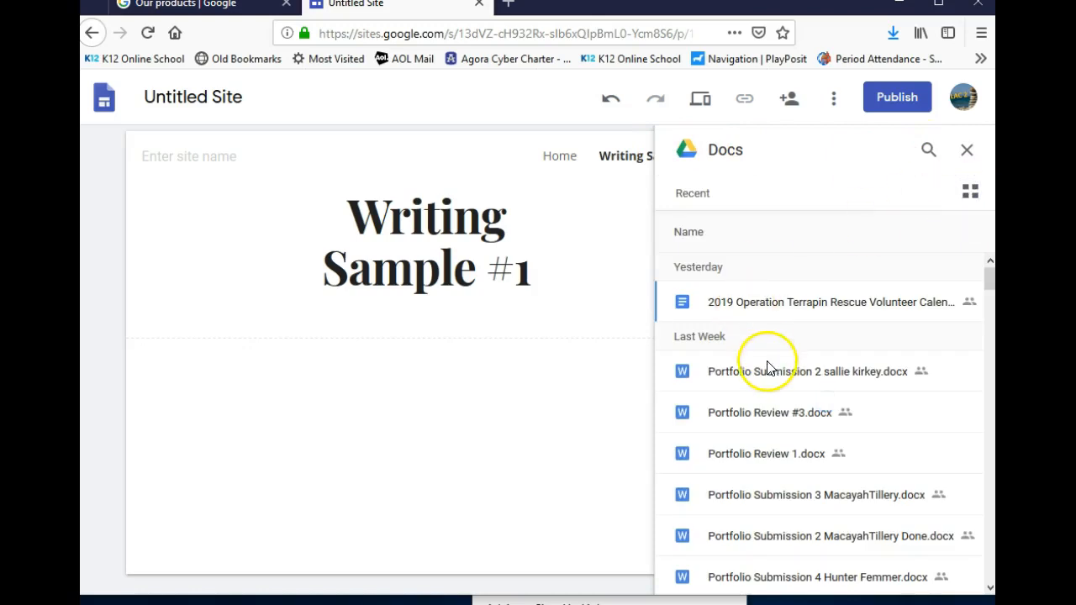
pyautogui.scroll(-2, 768, 363)
pyautogui.scroll(-5, 768, 369)
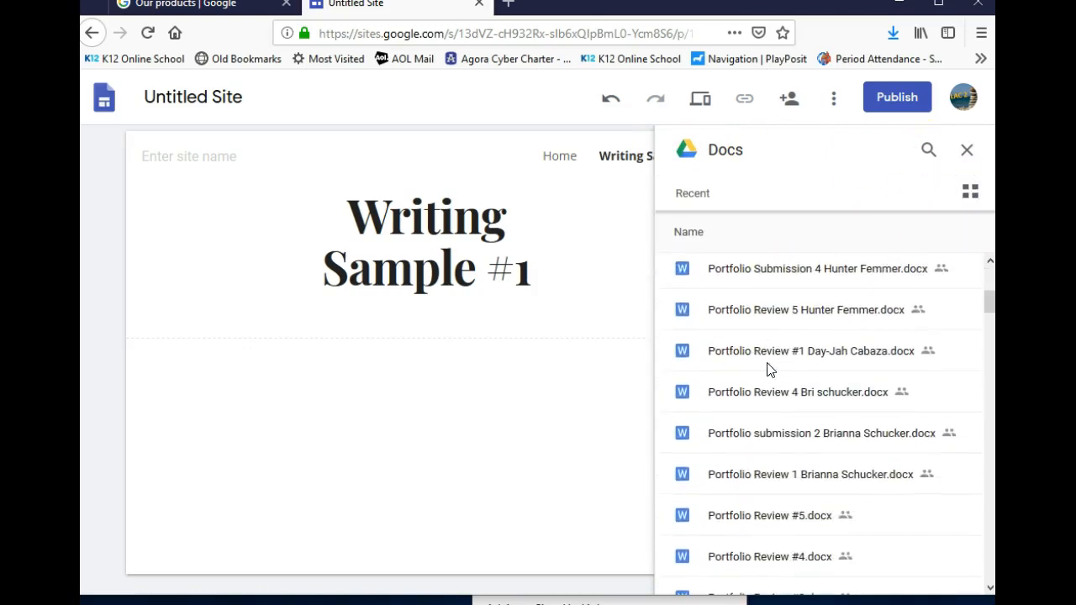
pyautogui.scroll(-3, 786, 351)
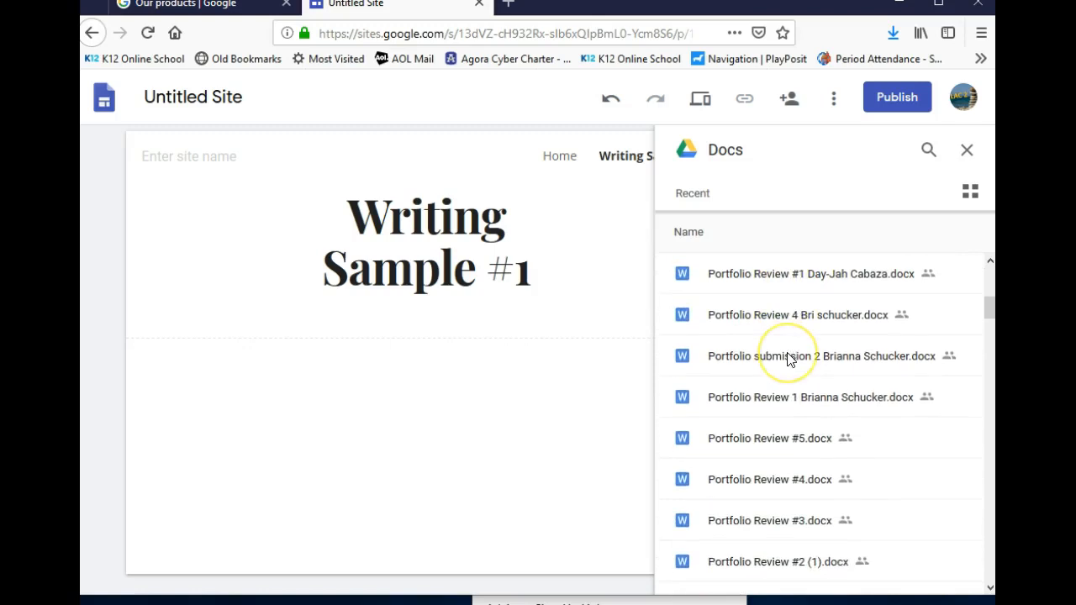
pyautogui.scroll(-10, 789, 359)
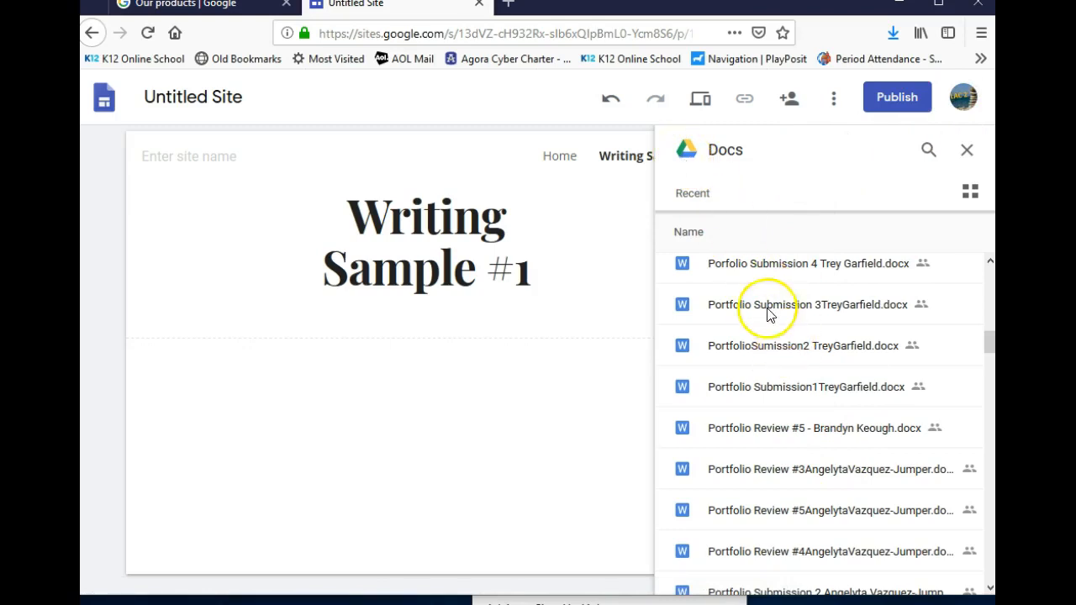
pyautogui.scroll(-4, 774, 439)
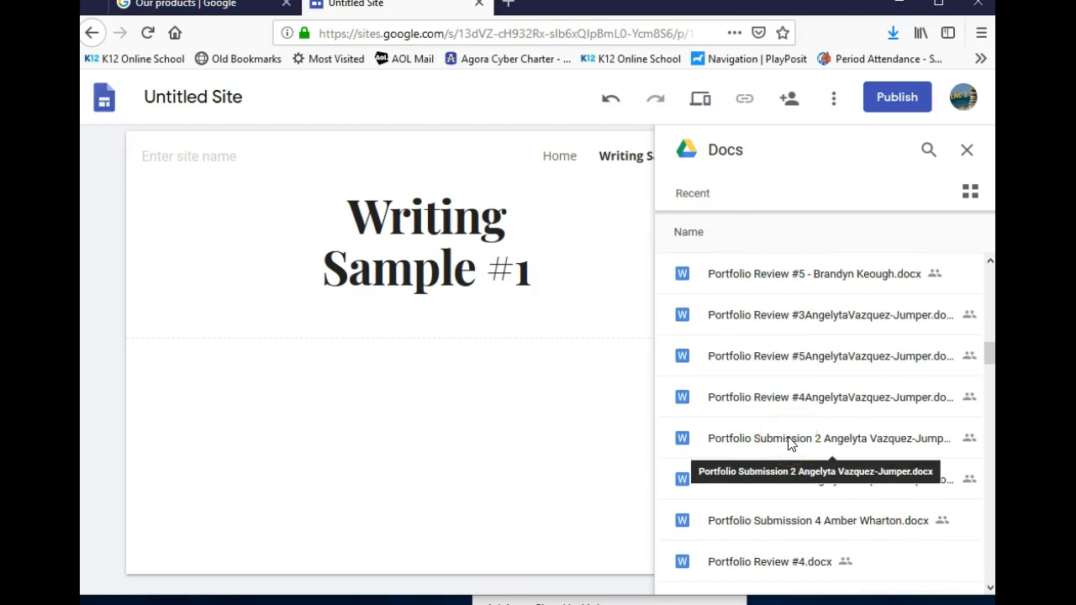
pyautogui.click(799, 528)
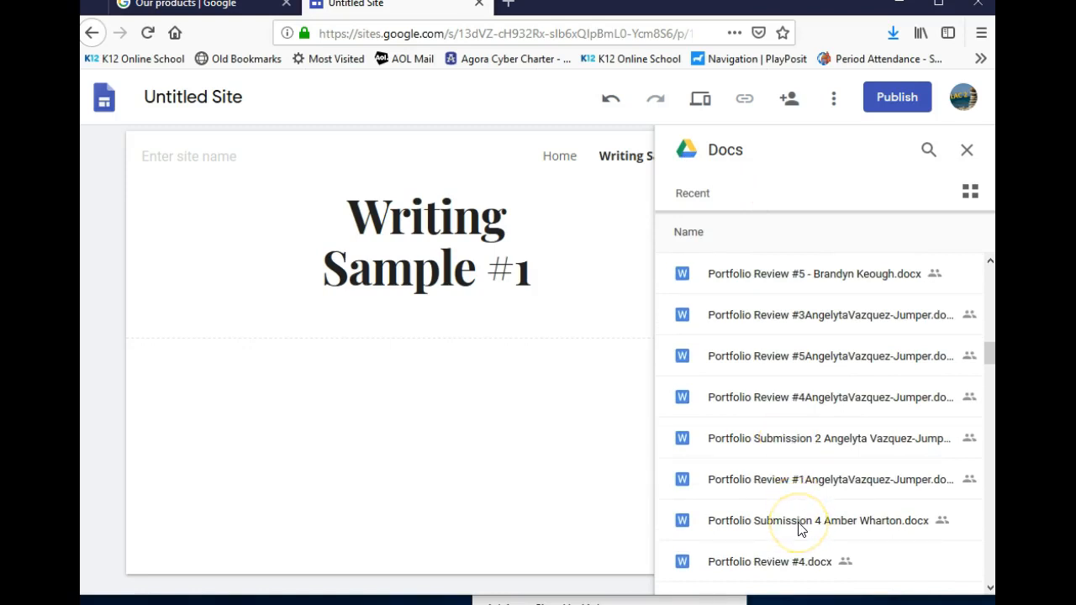
pyautogui.click(799, 523)
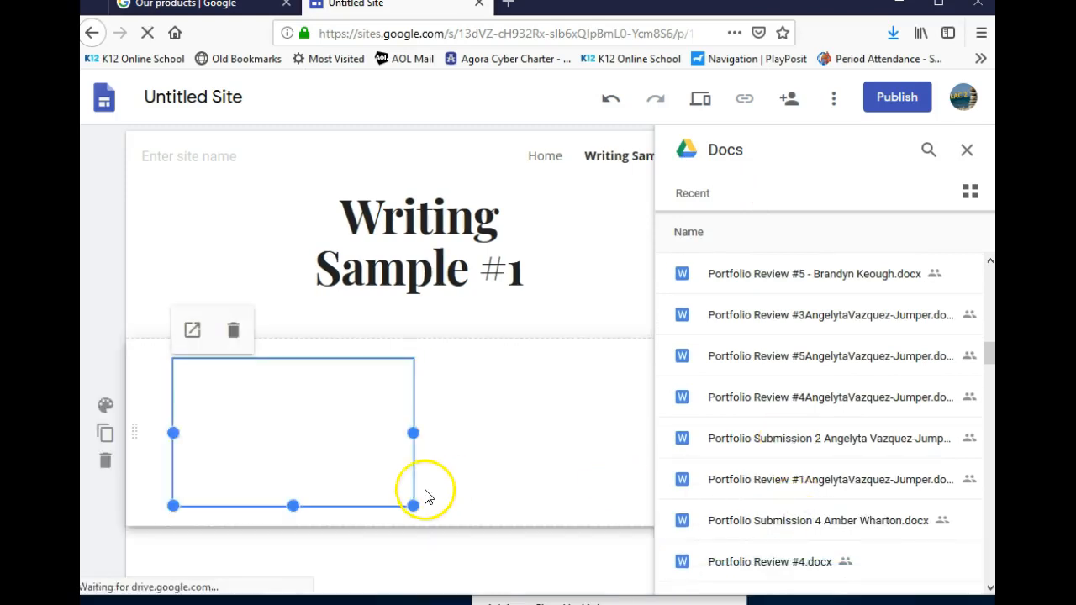
pyautogui.click(499, 442)
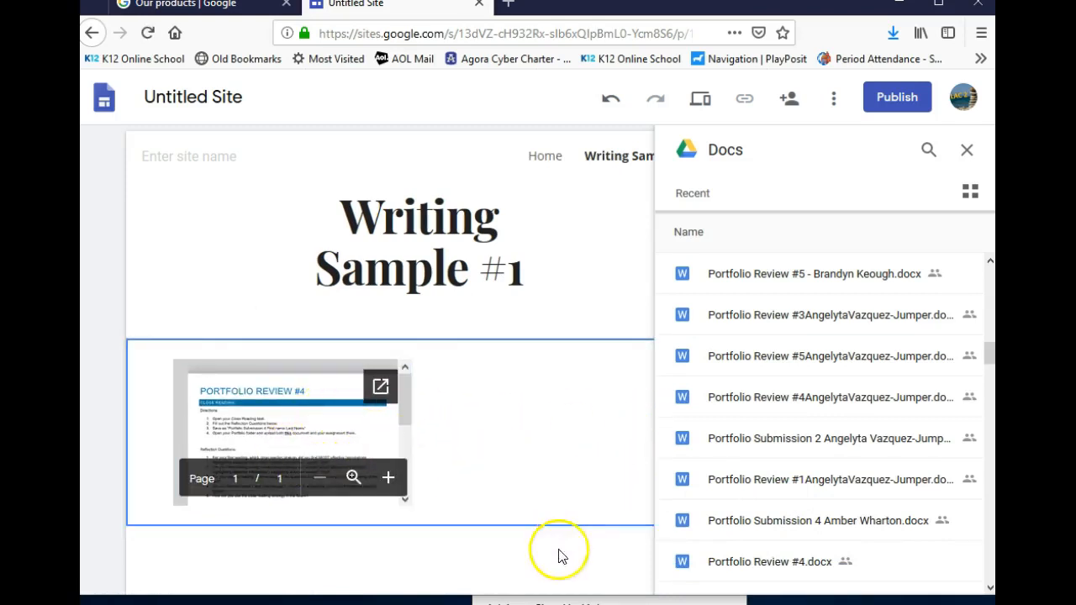
pyautogui.click(966, 149)
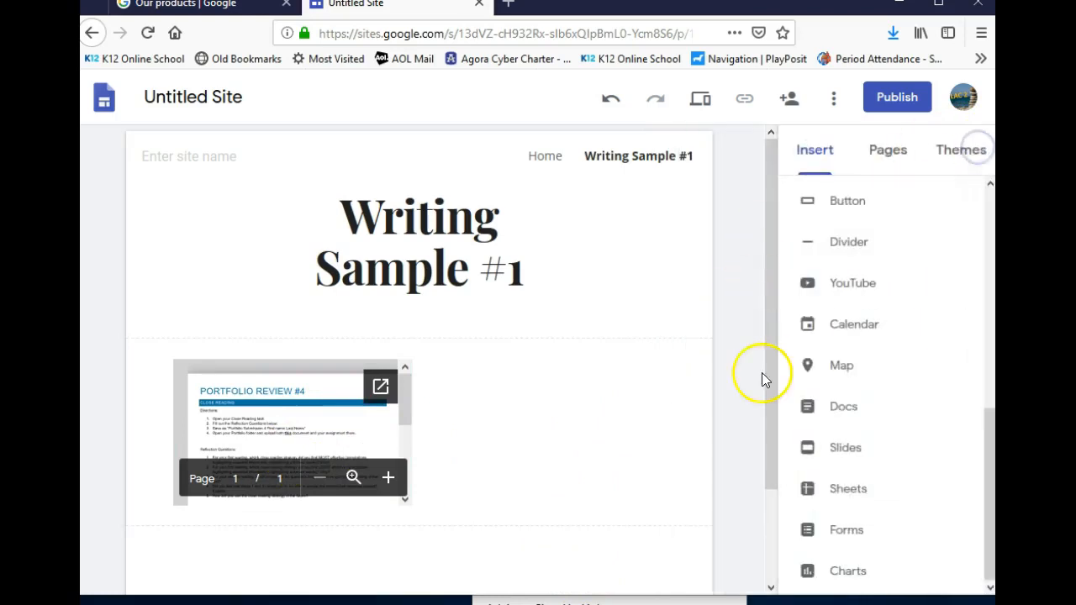
# Delete the embedded portfolio document and reopen the Drive Docs list
pyautogui.click(308, 416)
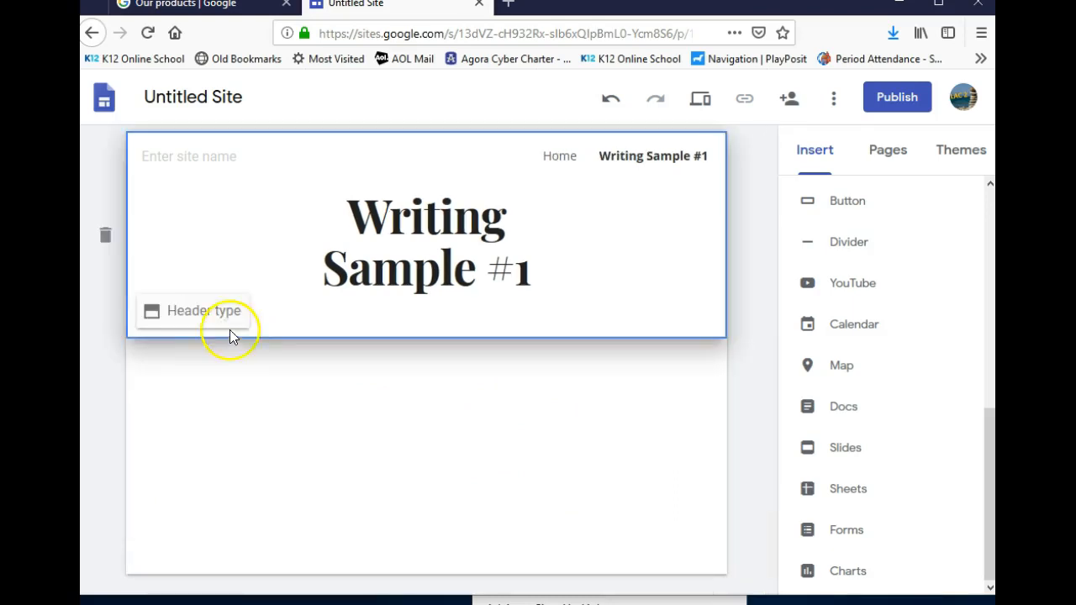
pyautogui.click(824, 156)
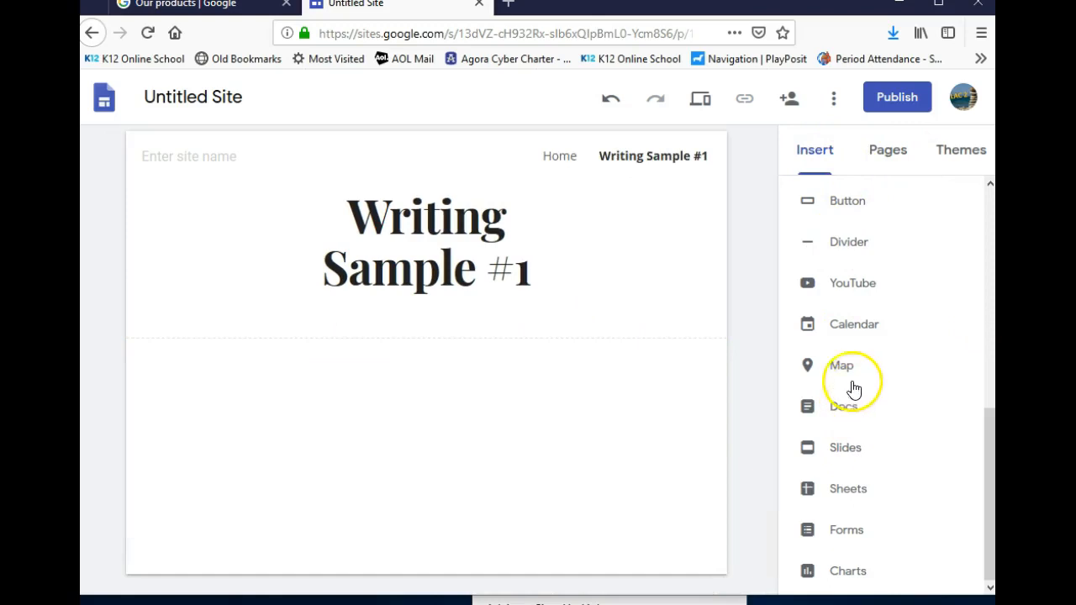
pyautogui.click(825, 402)
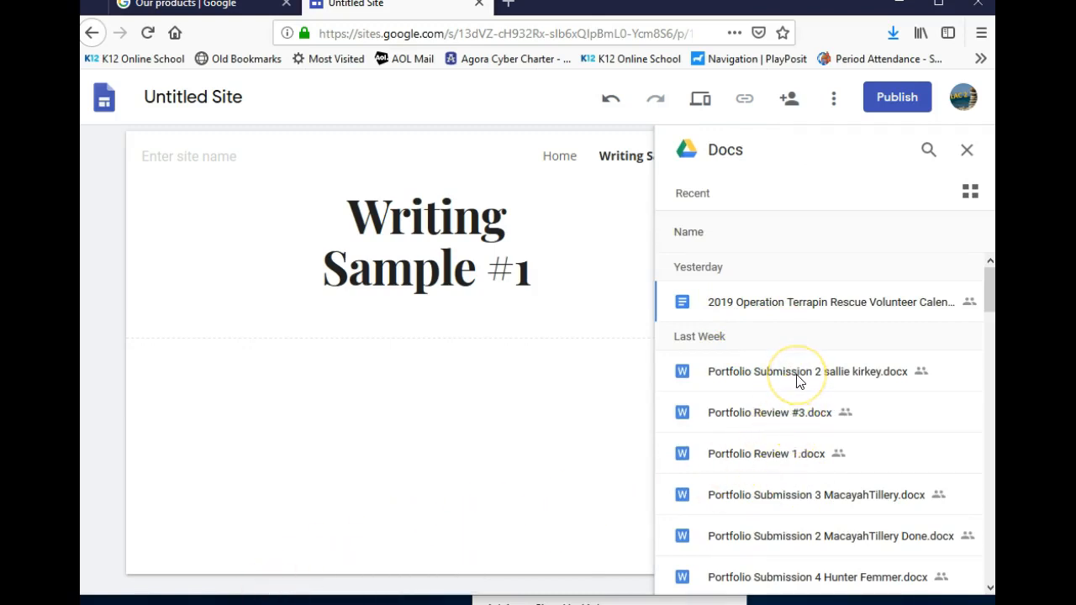
pyautogui.scroll(-4, 797, 385)
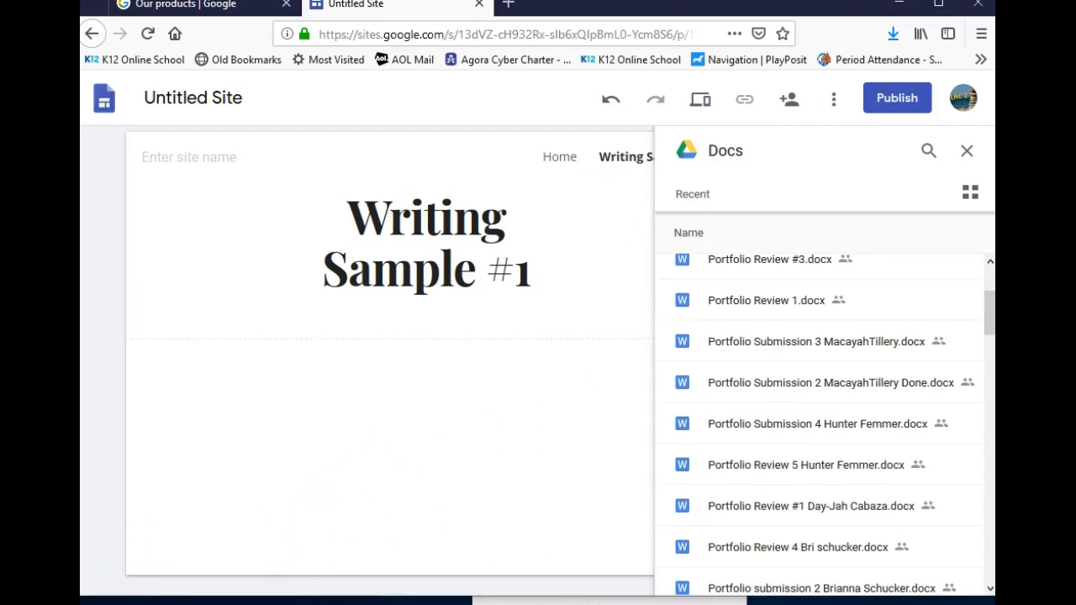
# Search Drive and embed English Project Paper.docx under the Writing Sample #1 title
pyautogui.scroll(4, 824, 420)
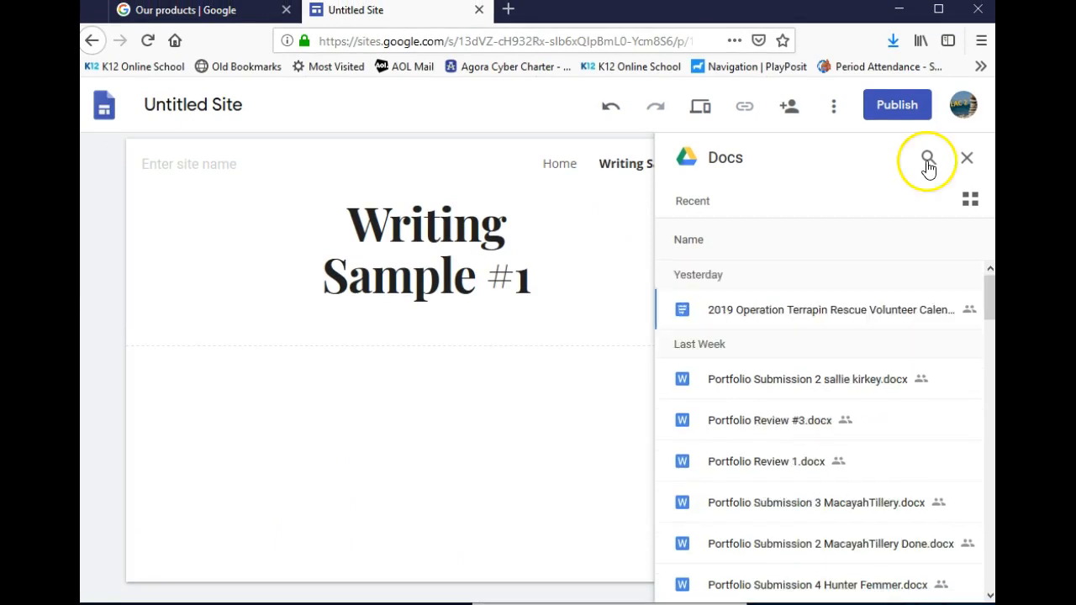
pyautogui.click(927, 159)
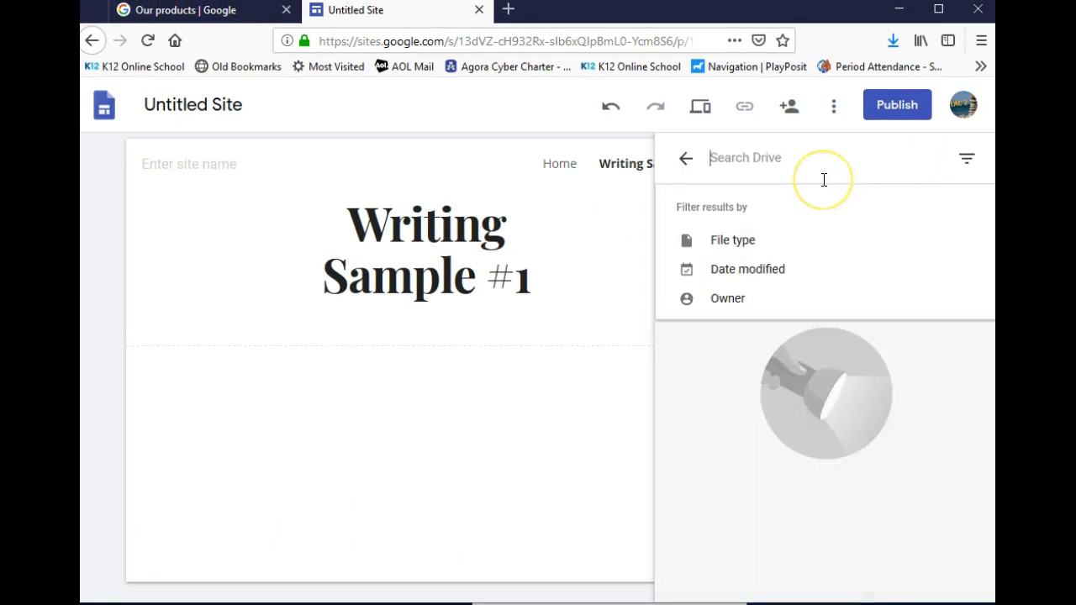
pyautogui.write('Dylan')
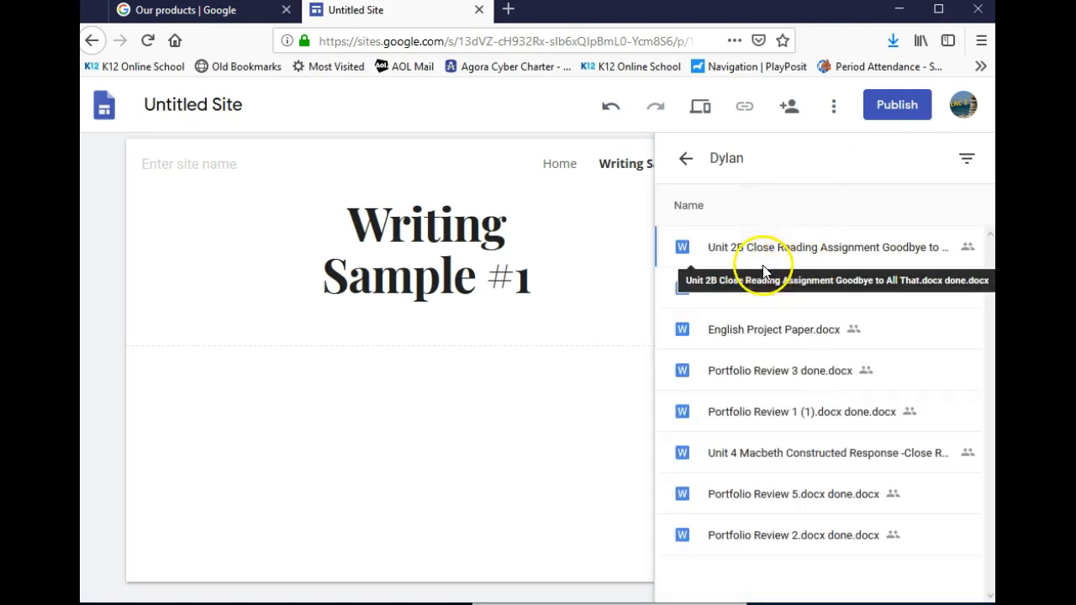
pyautogui.doubleClick(778, 335)
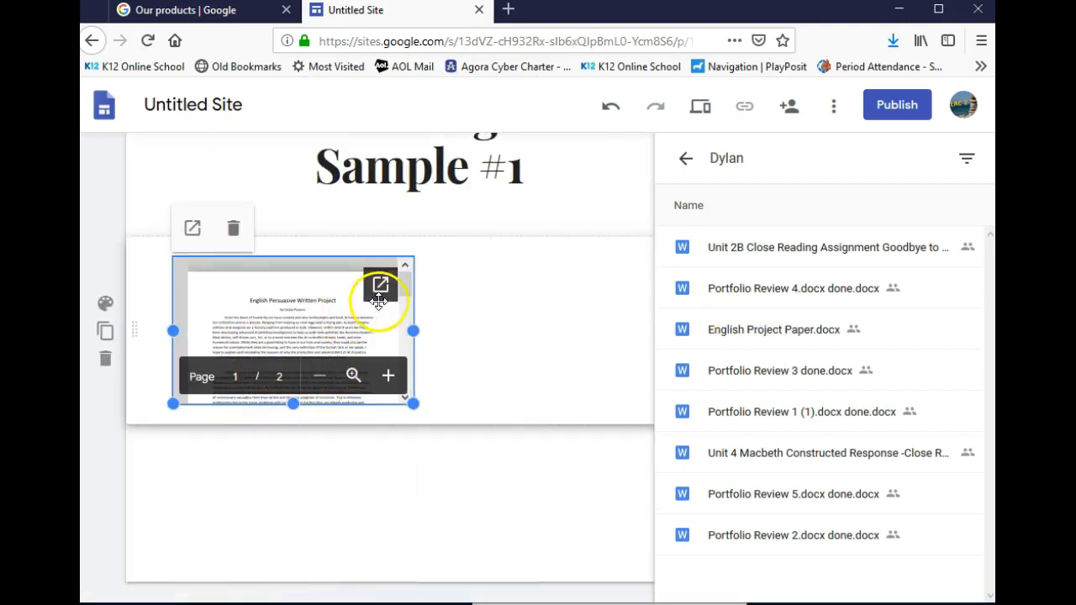
# Drag the embedded paper's bottom handle down to enlarge its preview, then close the picker
pyautogui.moveTo(296, 405); pyautogui.dragTo(316, 555)
pyautogui.click(465, 560)
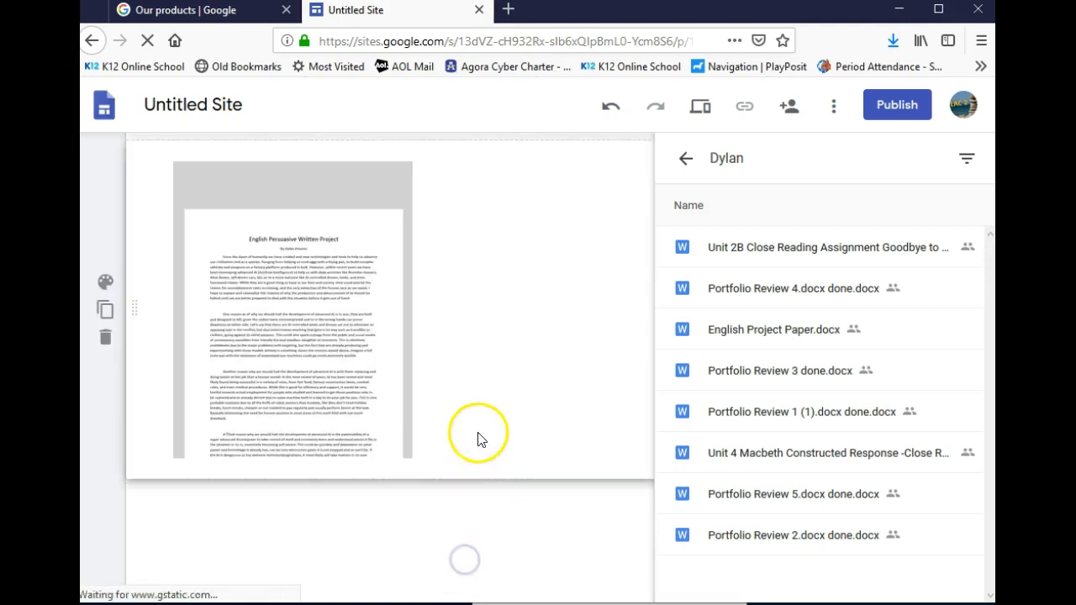
pyautogui.scroll(1, 519, 326)
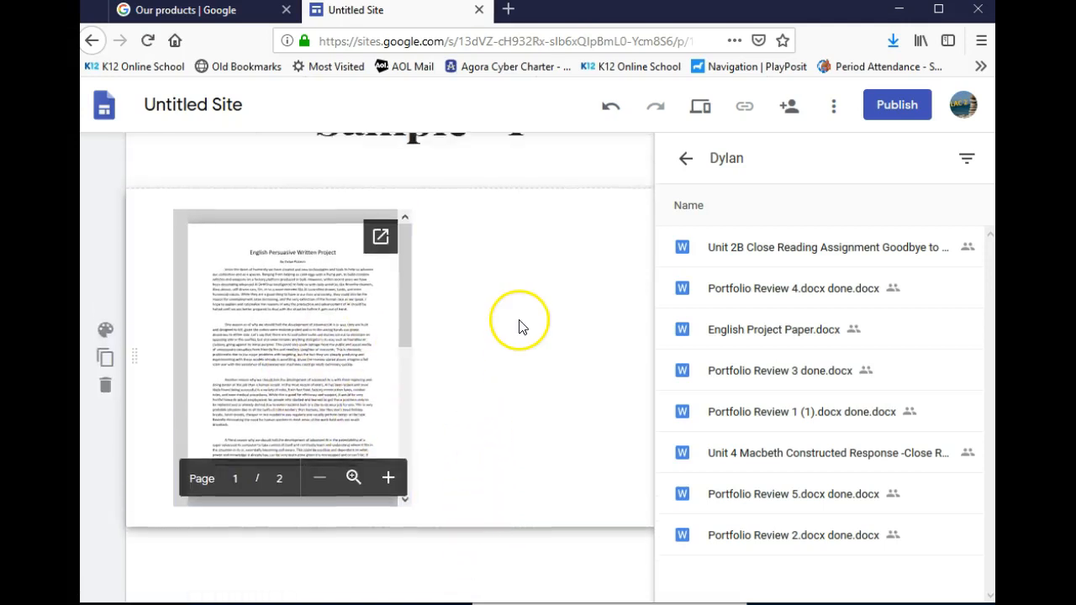
pyautogui.scroll(1, 519, 326)
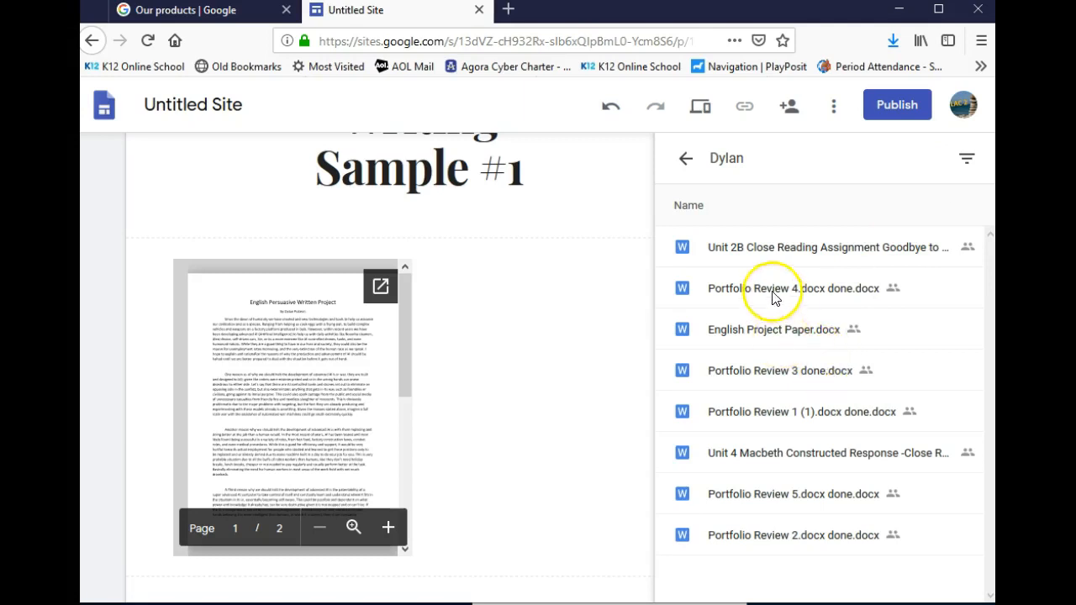
pyautogui.click(538, 324)
pyautogui.click(669, 171)
pyautogui.click(970, 158)
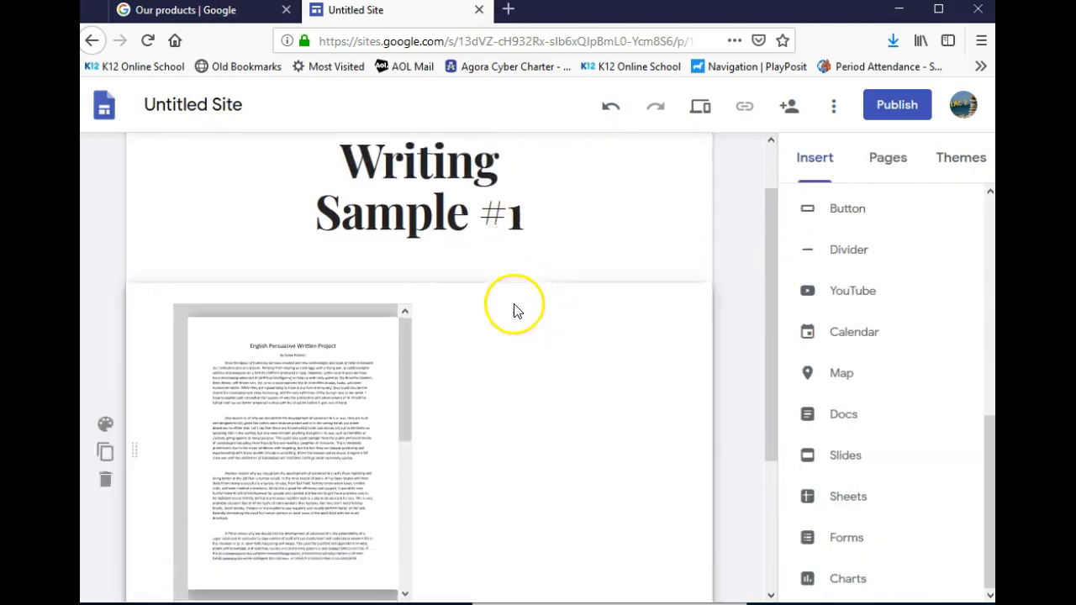
# Add an image-and-text section below the embedded paper
pyautogui.scroll(-2, 517, 311)
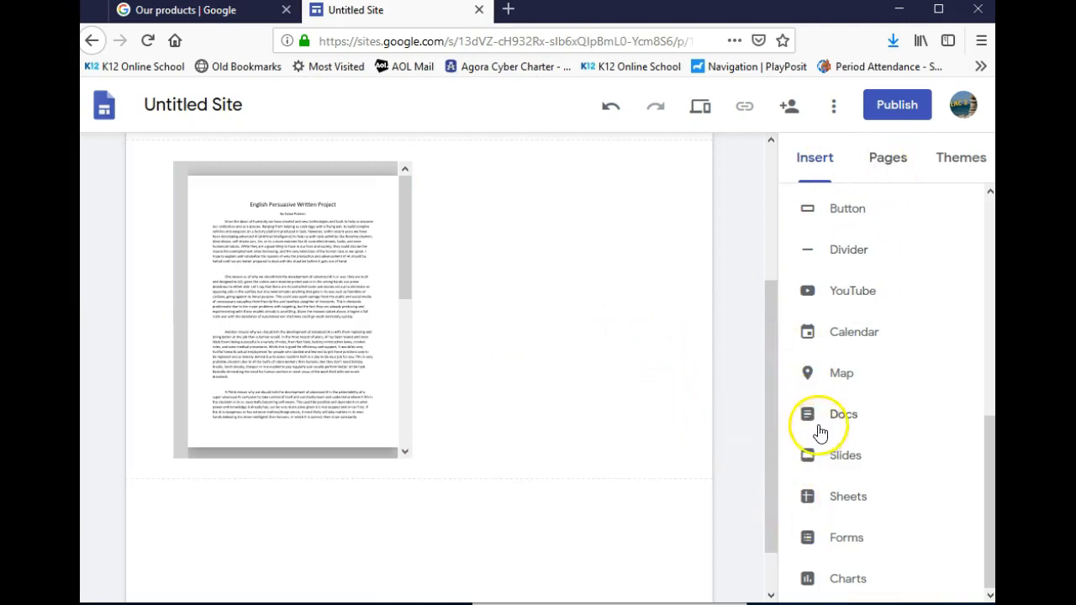
pyautogui.scroll(5, 820, 433)
pyautogui.moveTo(820, 433)
pyautogui.mouseDown()
pyautogui.moveTo(804, 427)
pyautogui.moveTo(828, 349)
pyautogui.mouseUp()
pyautogui.click(827, 349)
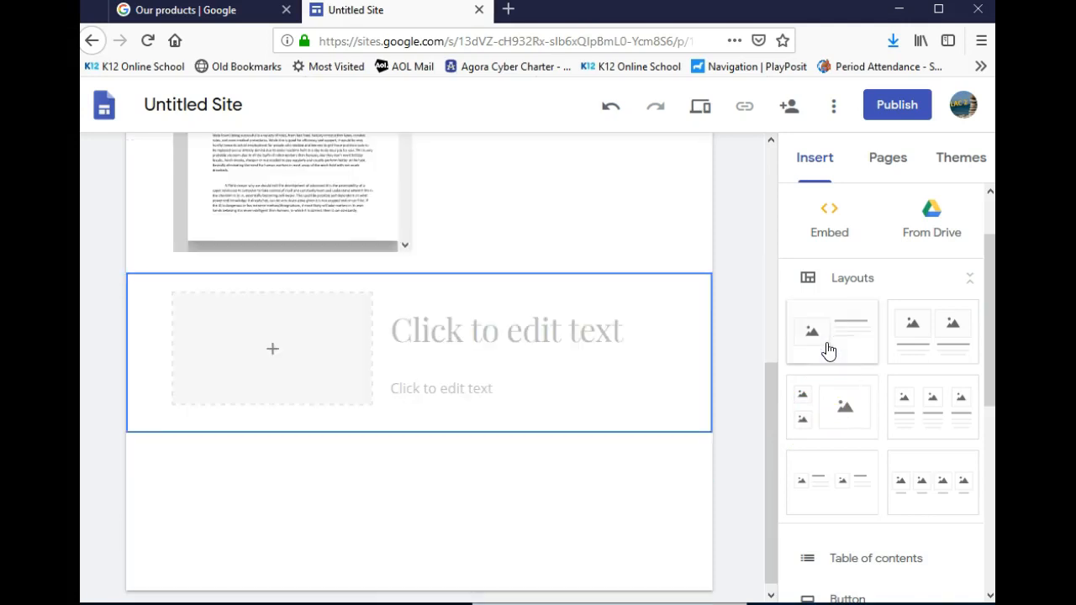
pyautogui.click(309, 356)
pyautogui.scroll(3, 439, 331)
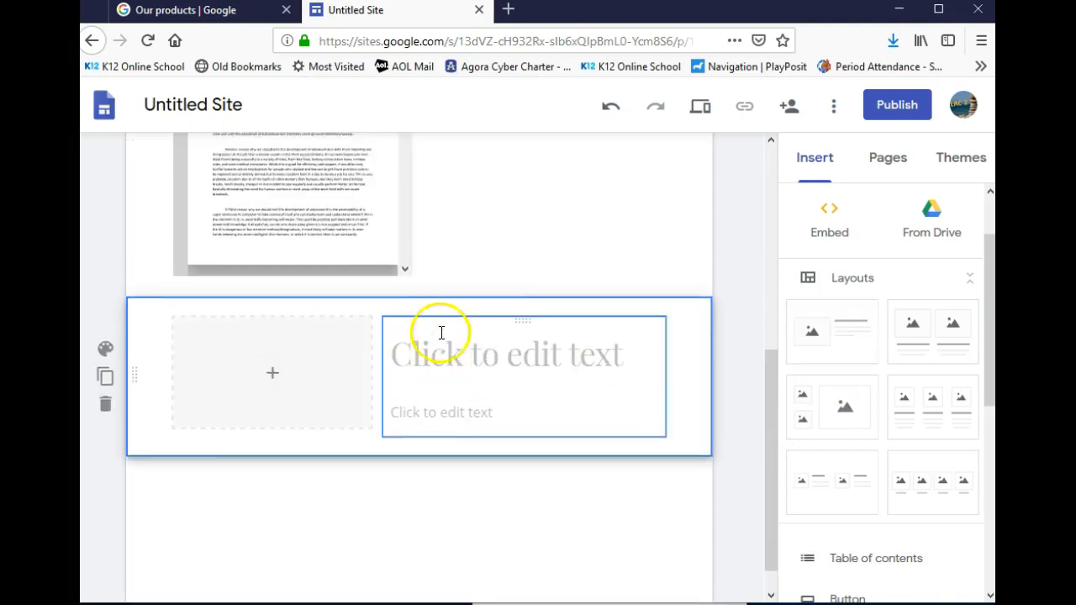
pyautogui.click(375, 314)
# Title the section 'English Persuasive Written Project', then open a new browser tab
pyautogui.click(415, 298)
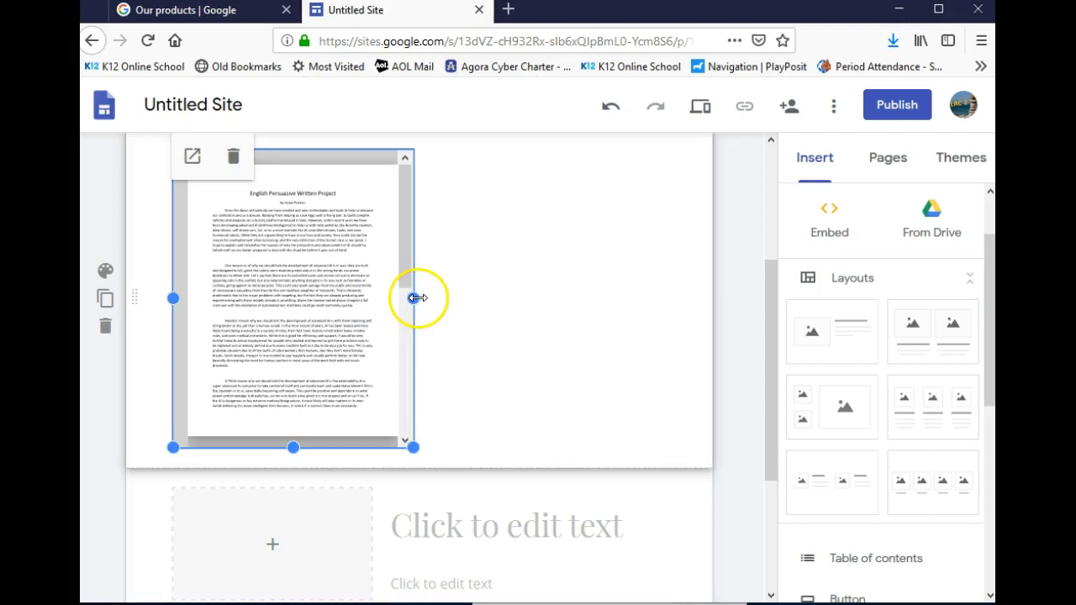
pyautogui.scroll(3, 533, 344)
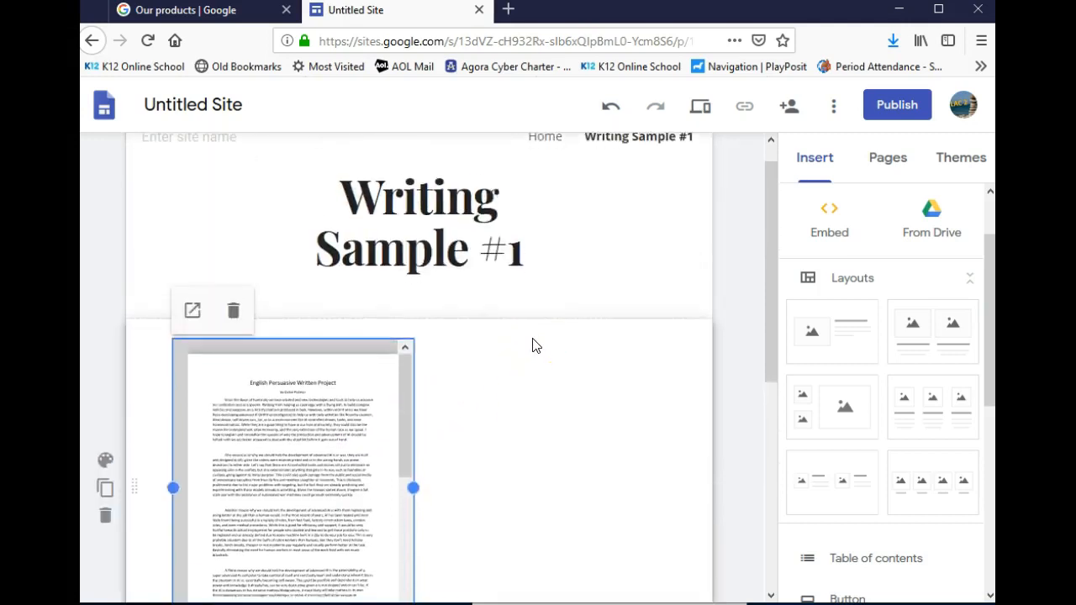
pyautogui.scroll(-5, 533, 343)
pyautogui.click(312, 350)
pyautogui.click(280, 351)
pyautogui.click(416, 322)
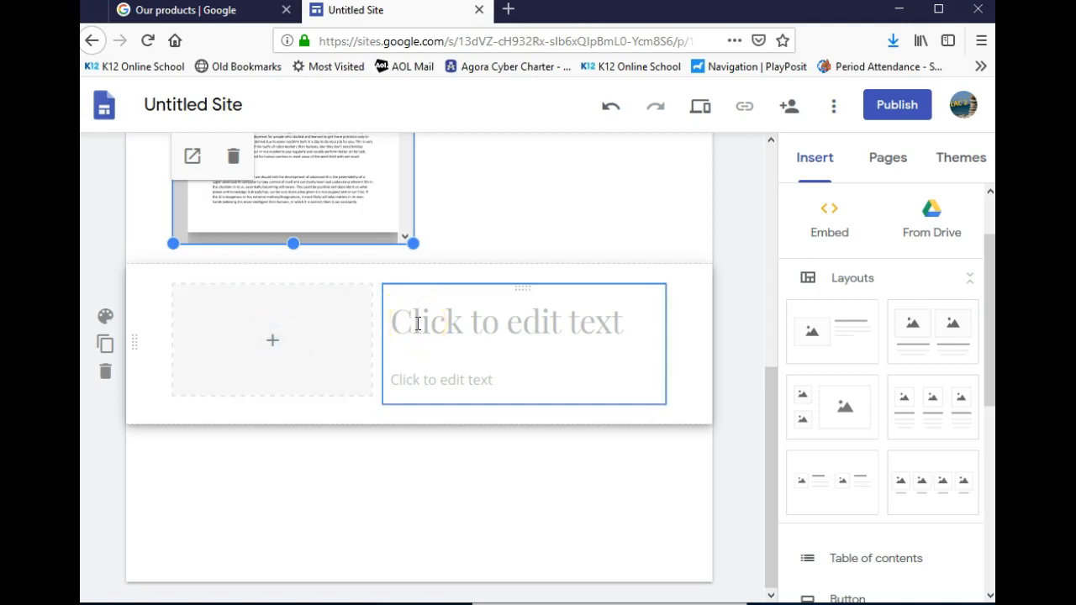
pyautogui.click(417, 323)
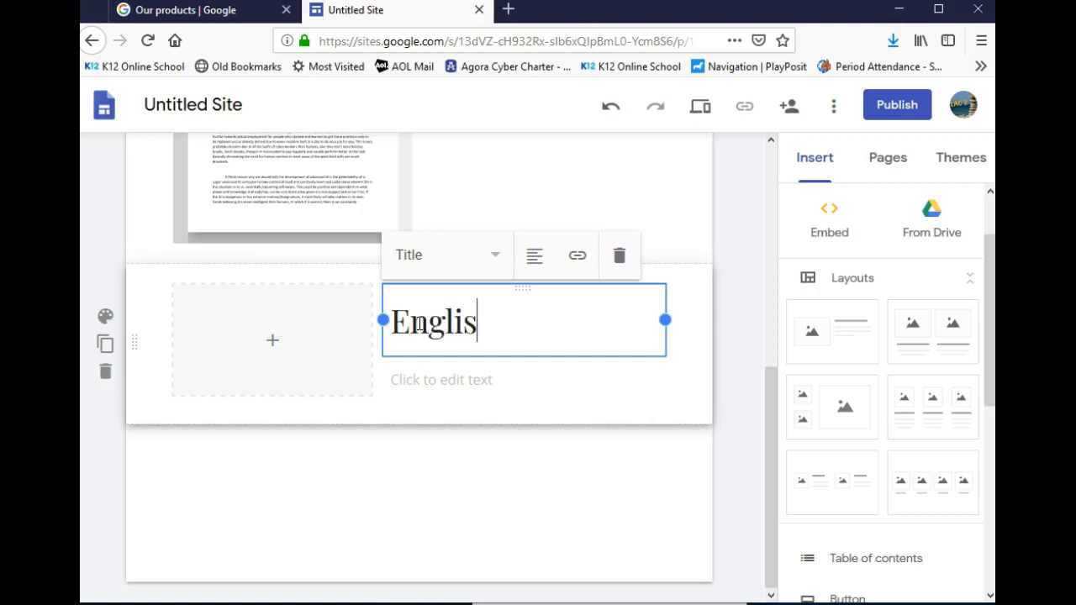
pyautogui.scroll(3, 420, 326)
pyautogui.click(342, 340)
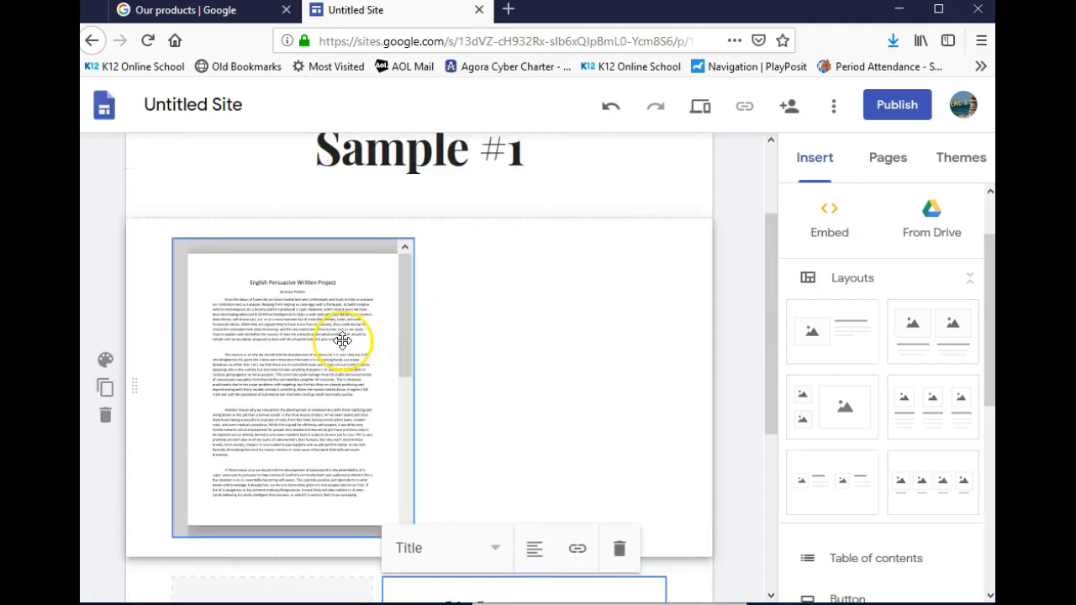
pyautogui.scroll(-3, 342, 339)
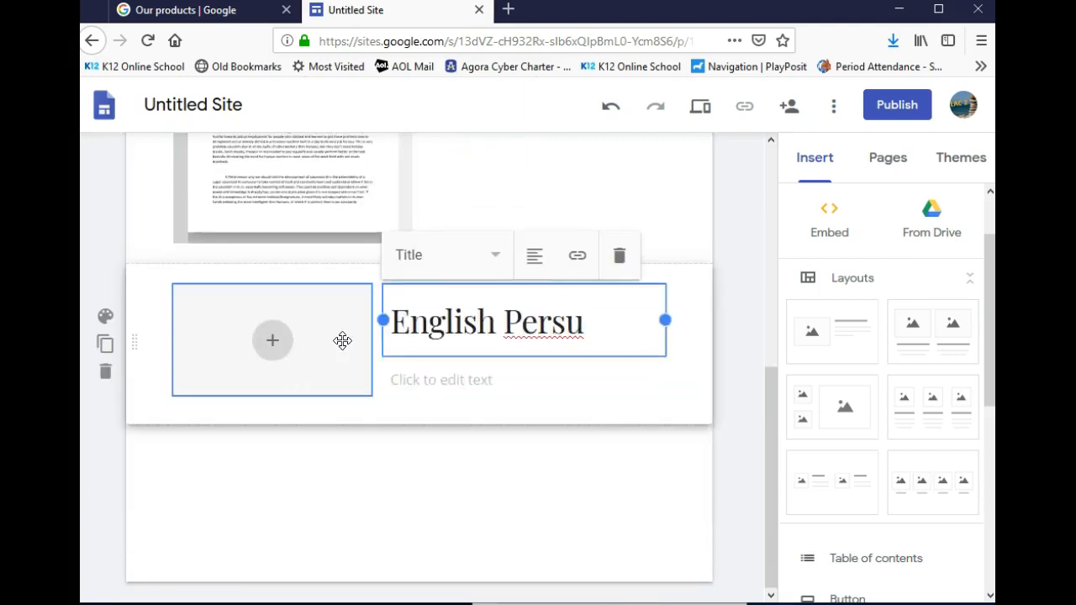
pyautogui.write('ve Writtn')
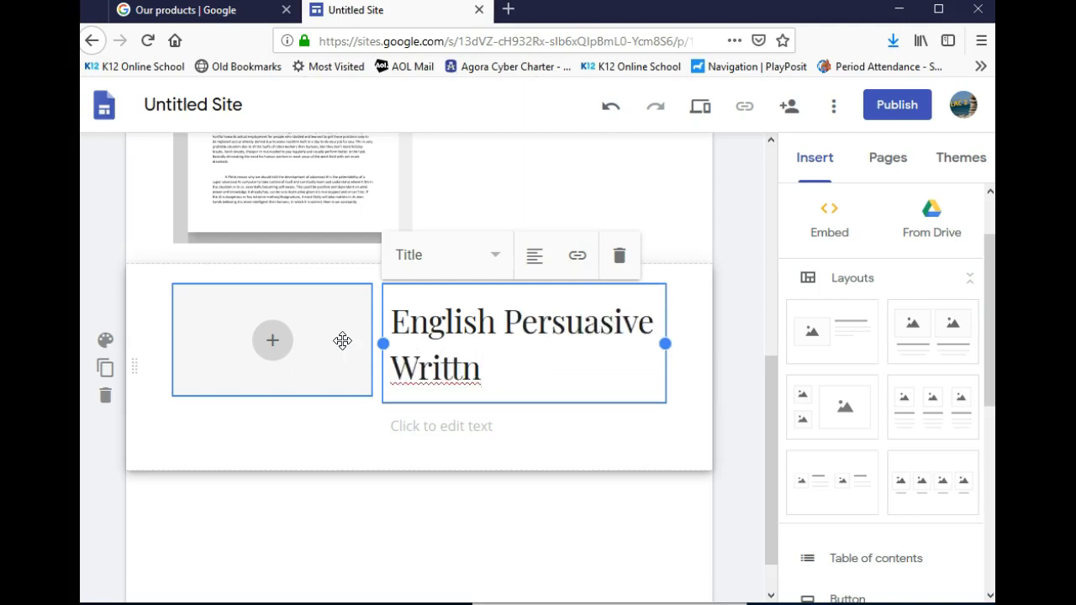
pyautogui.press('BackSpace')
pyautogui.write('en Project')
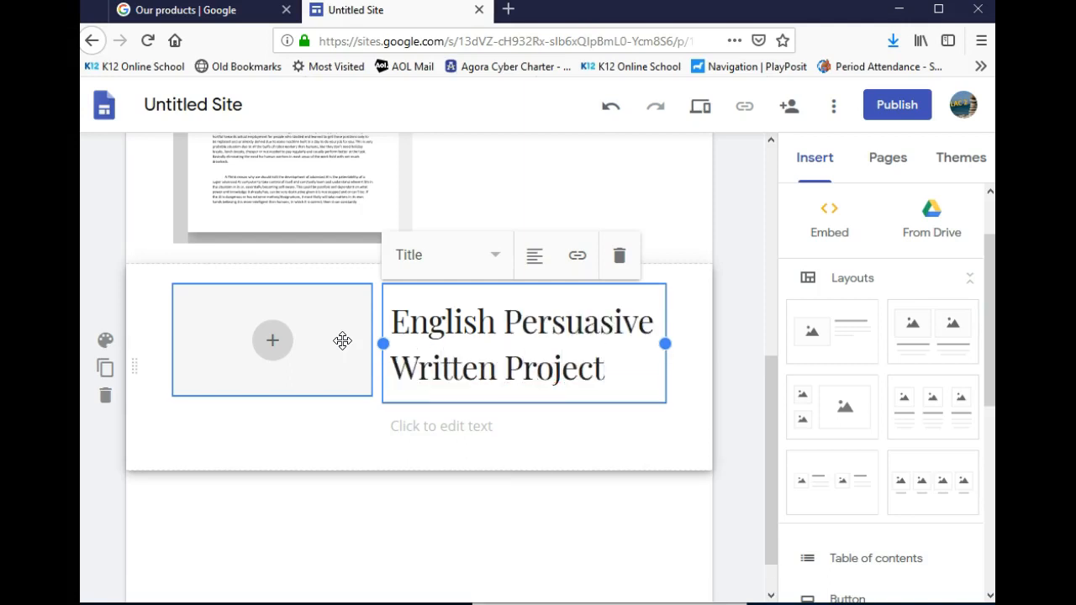
pyautogui.scroll(4, 281, 222)
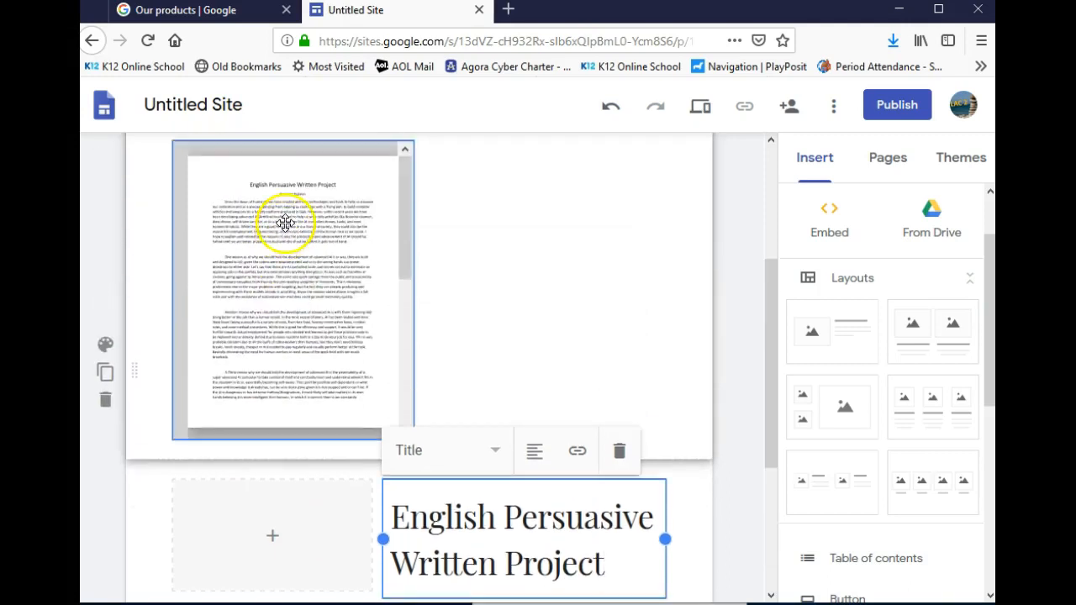
pyautogui.scroll(-4, 285, 221)
pyautogui.click(497, 424)
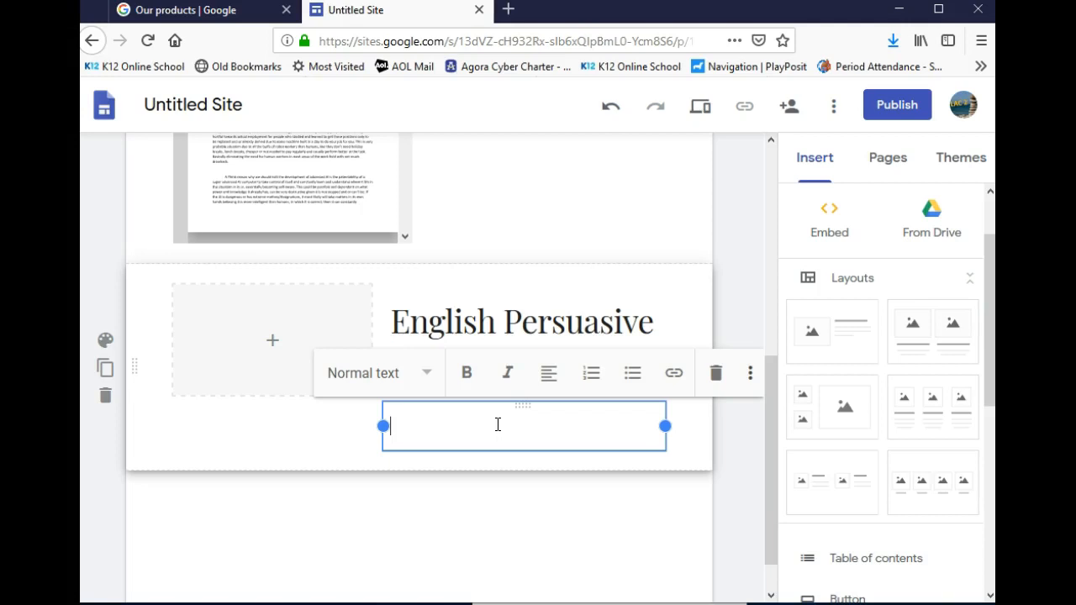
pyautogui.click(508, 10)
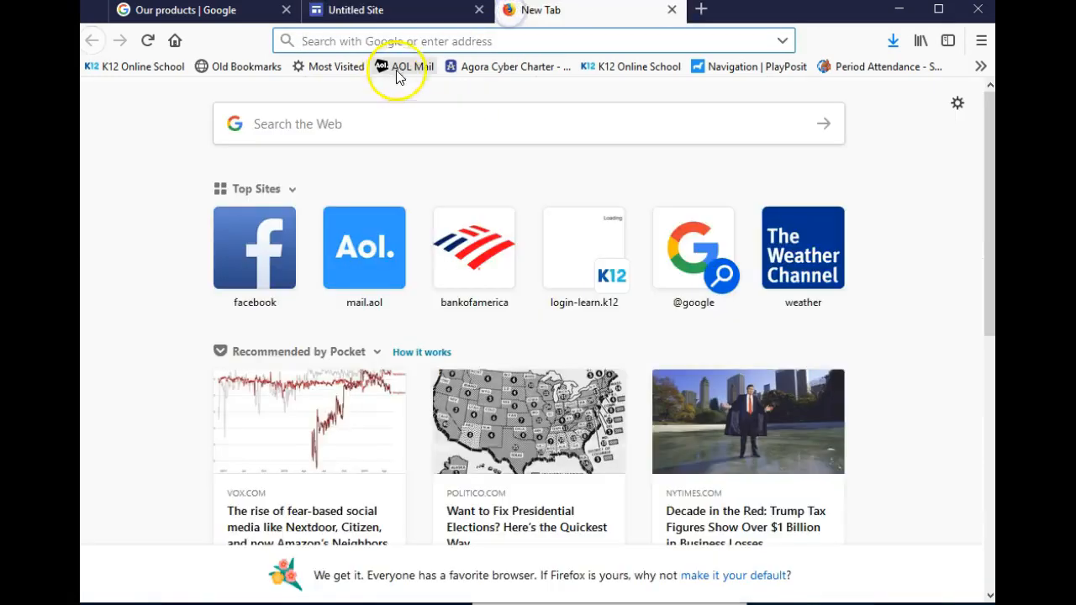
# Open Google Drive from the Google home page apps grid
pyautogui.click(175, 40)
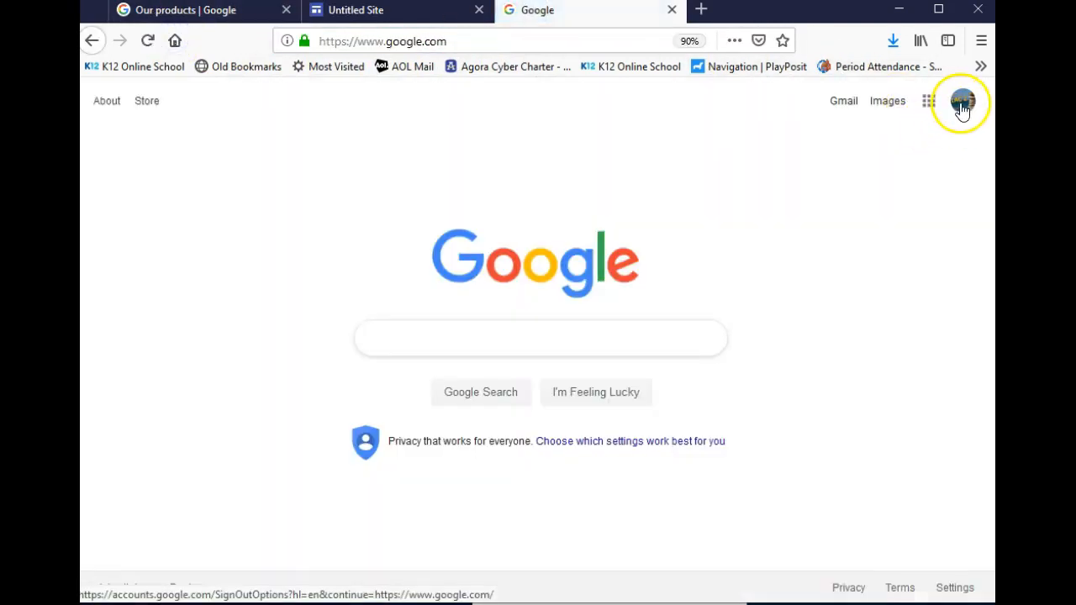
pyautogui.click(963, 107)
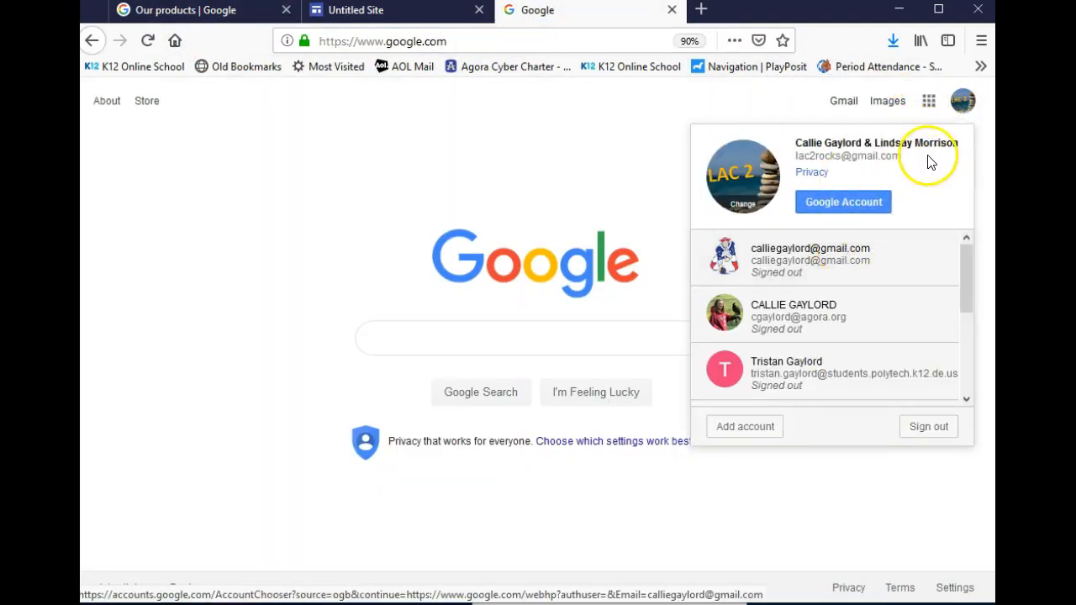
pyautogui.click(929, 101)
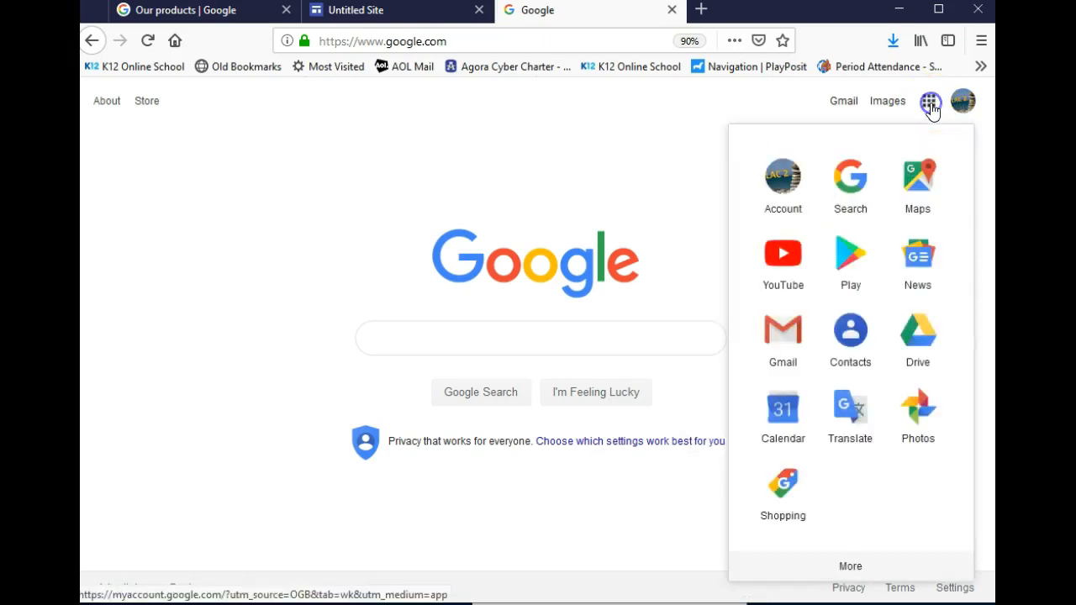
pyautogui.click(925, 329)
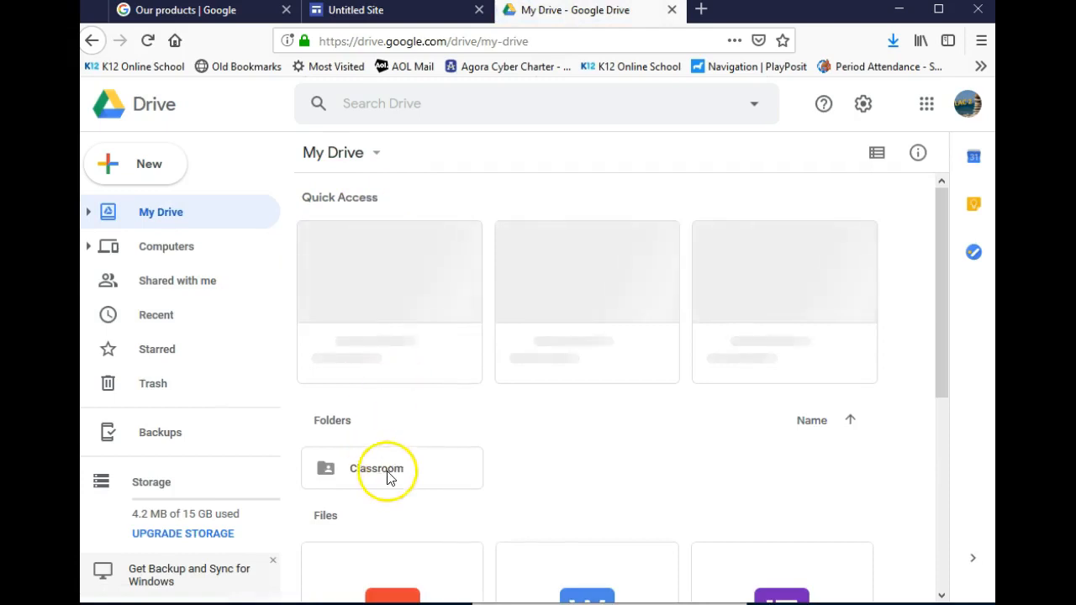
# Go through Classroom > portfolios > teacher > 9 am > student folder and preview Portfolio Review 3 done.docx
pyautogui.doubleClick(387, 476)
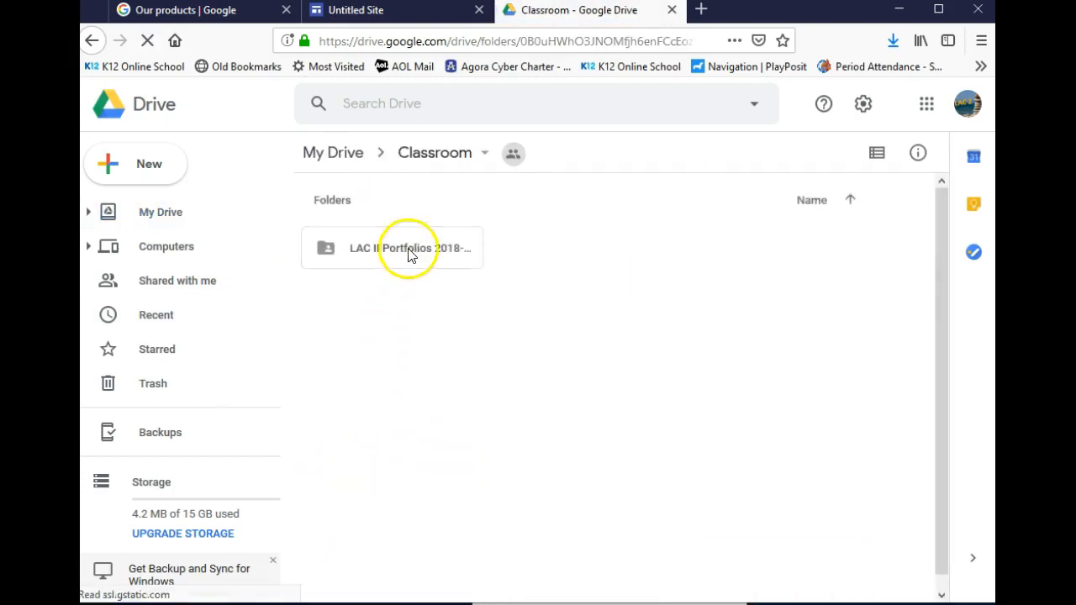
pyautogui.doubleClick(409, 251)
pyautogui.click(409, 250)
pyautogui.doubleClick(409, 250)
pyautogui.doubleClick(548, 250)
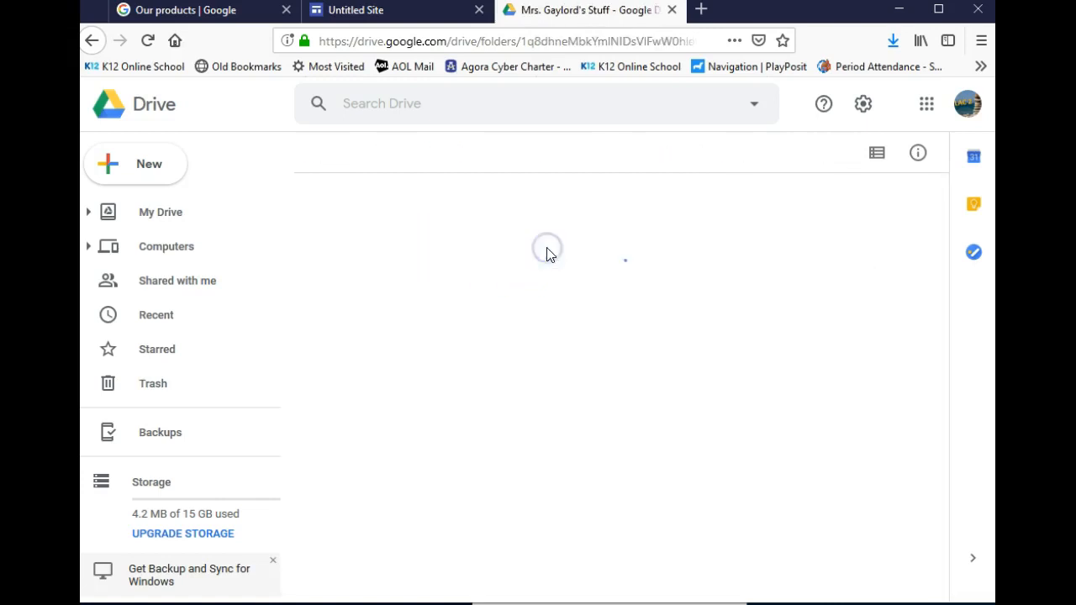
pyautogui.doubleClick(770, 354)
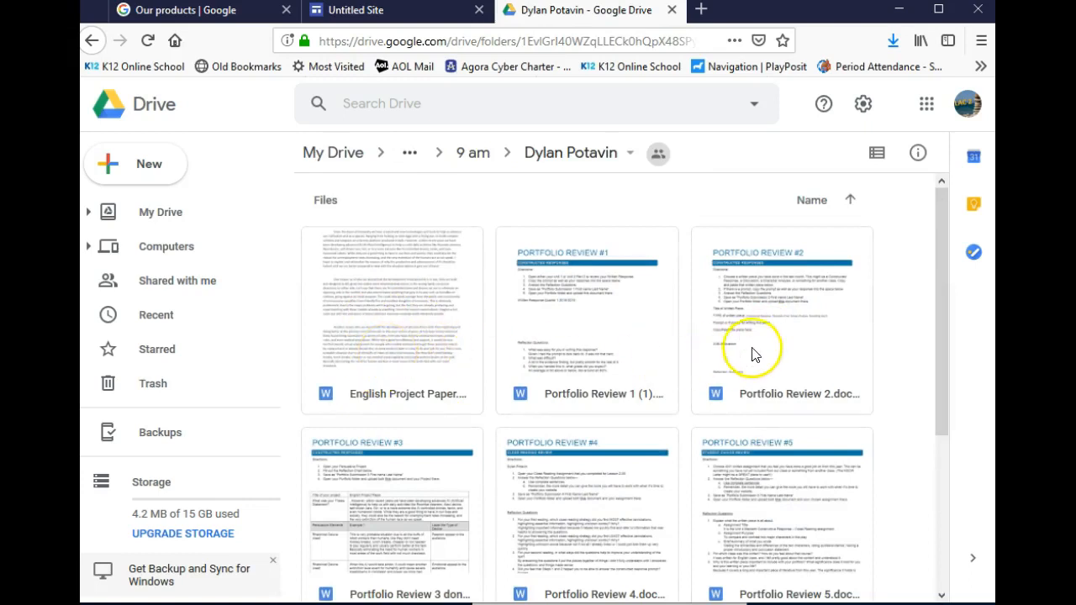
pyautogui.scroll(-1, 745, 336)
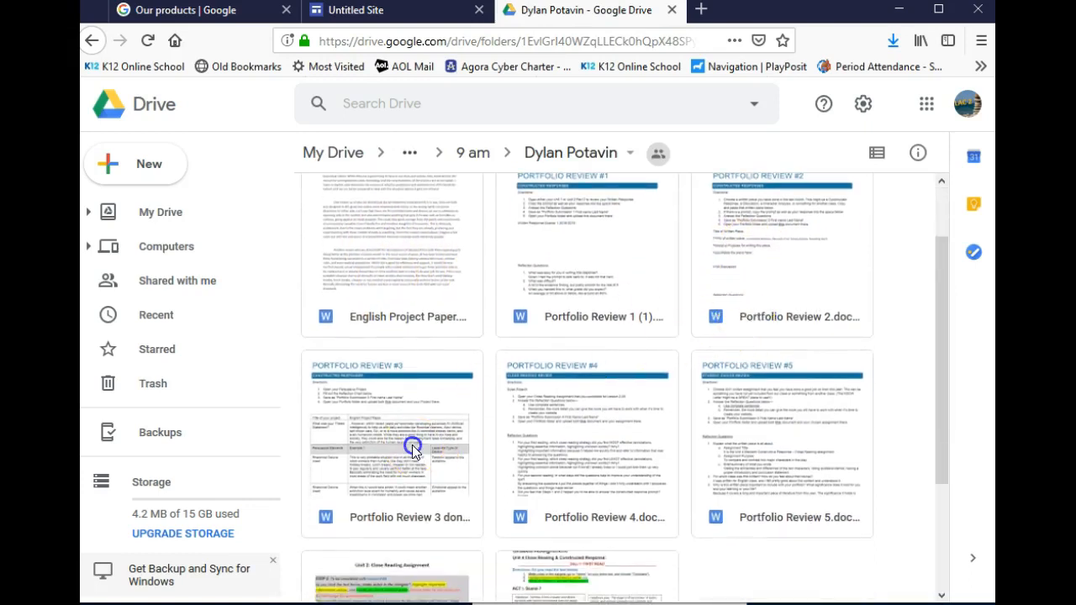
pyautogui.doubleClick(413, 449)
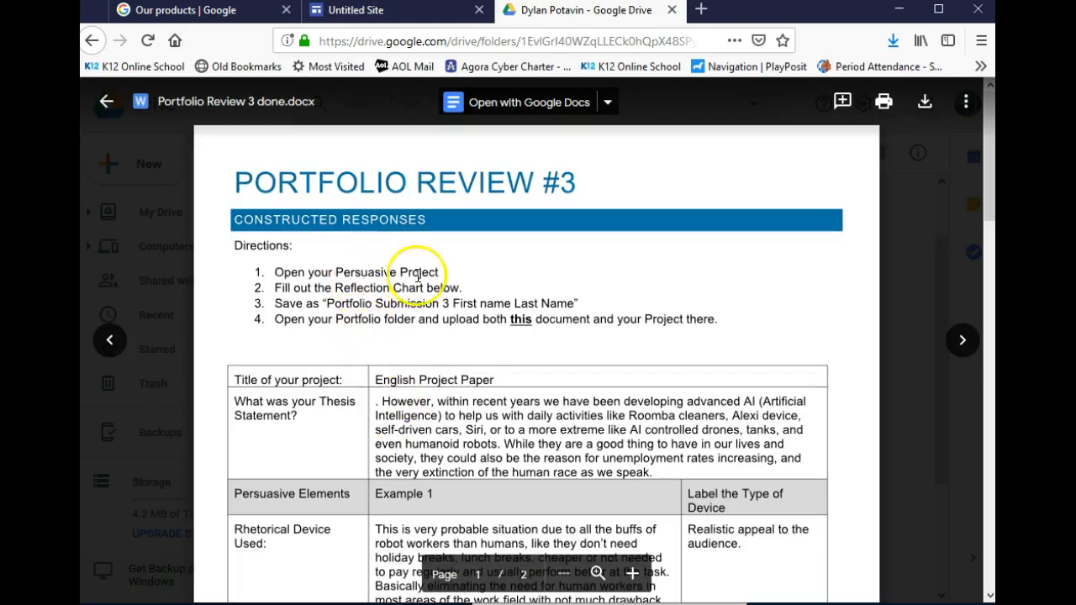
pyautogui.scroll(-2, 511, 343)
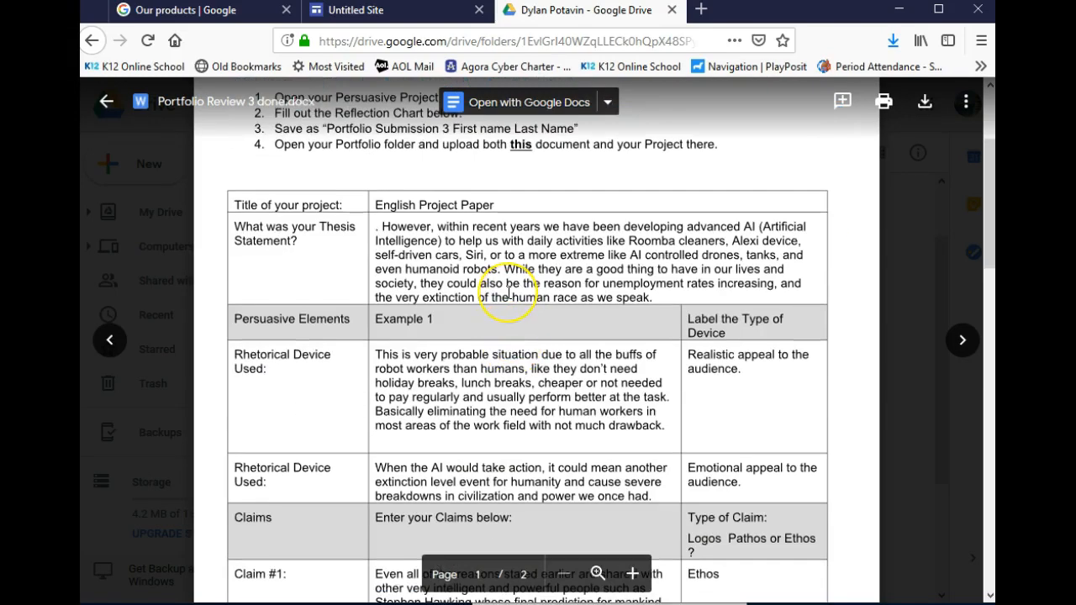
pyautogui.scroll(-3, 509, 292)
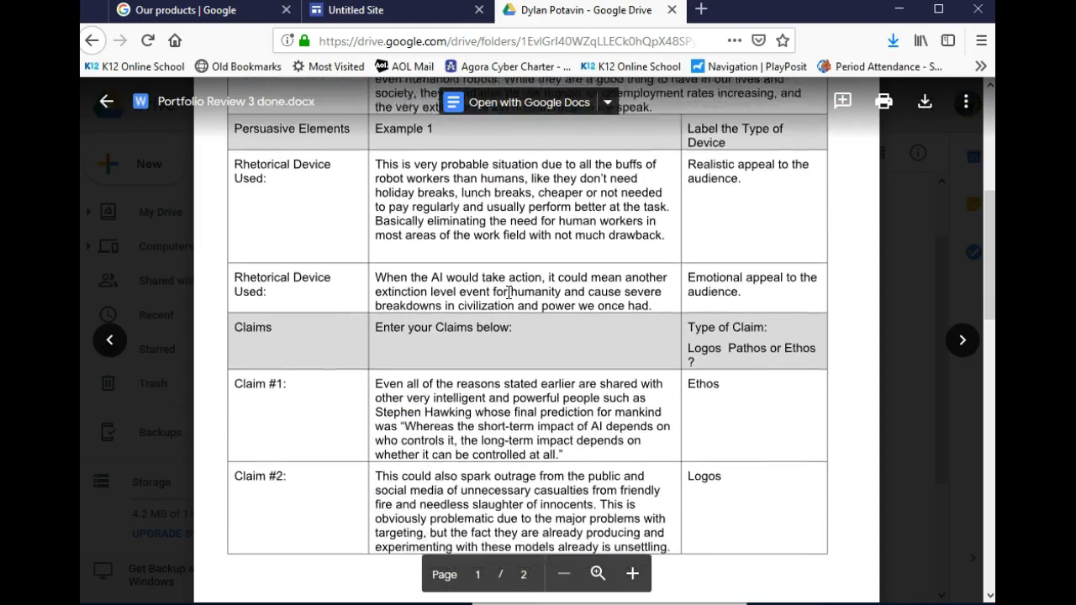
pyautogui.scroll(-4, 509, 292)
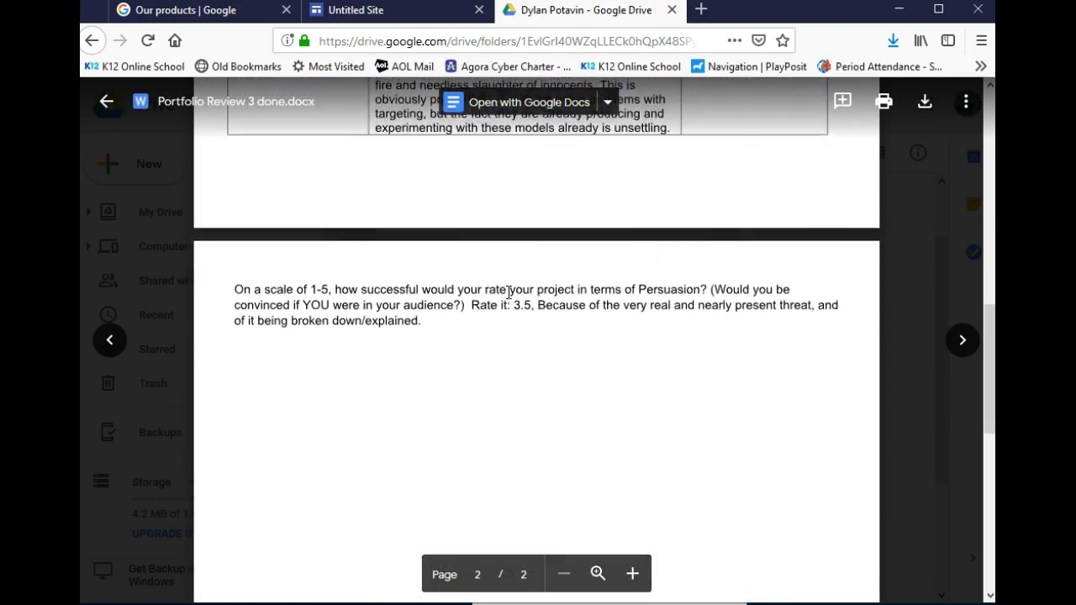
pyautogui.scroll(8, 508, 293)
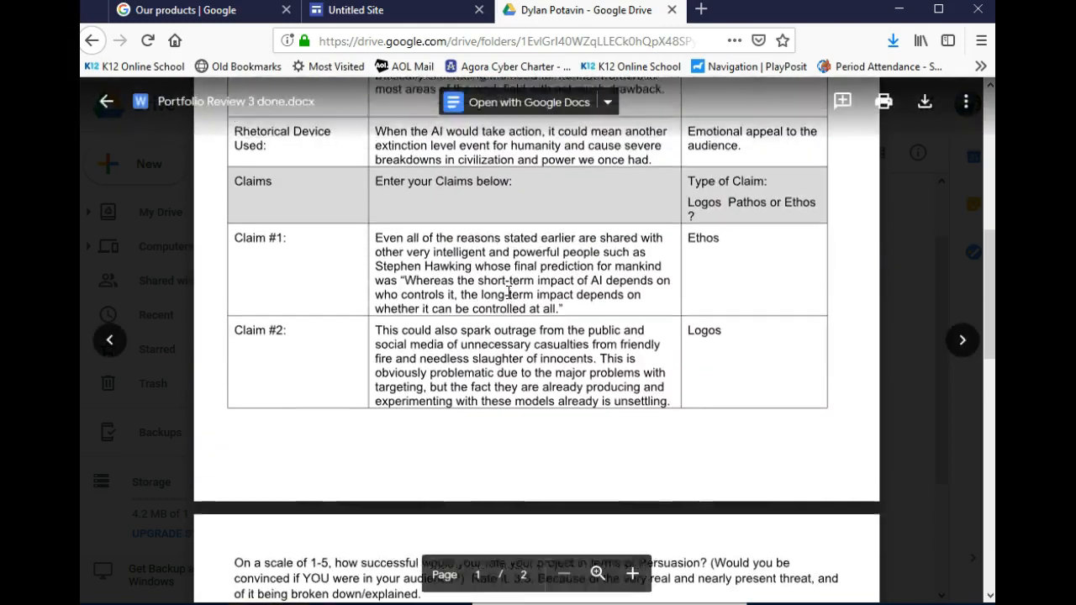
# Type three reflection prompts (strengths, the thesis, what was learned) into the section's body text
pyautogui.click(395, 10)
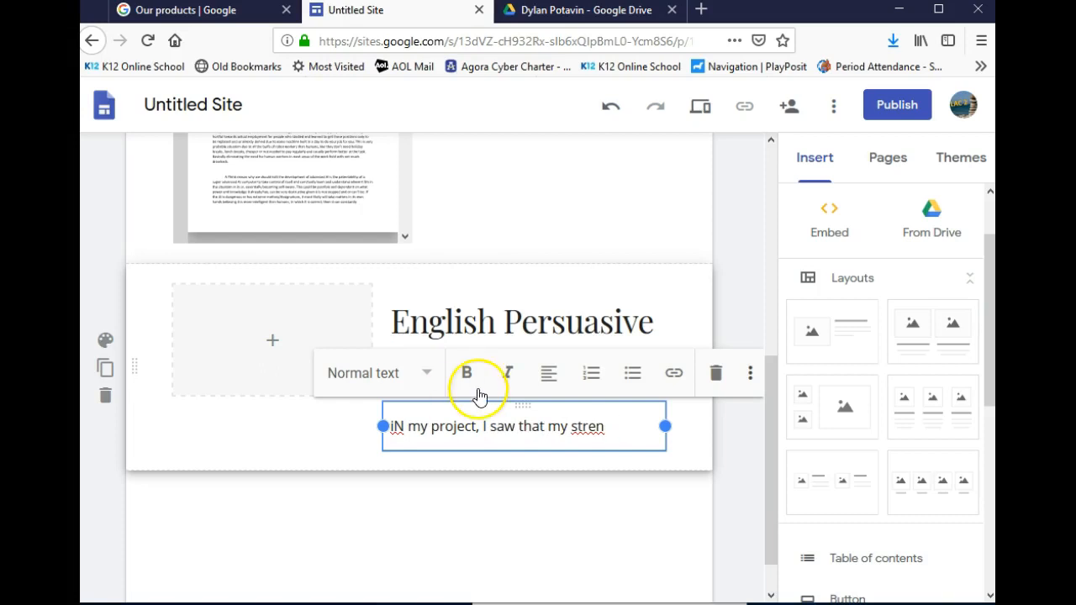
pyautogui.click(516, 369)
pyautogui.write('re....')
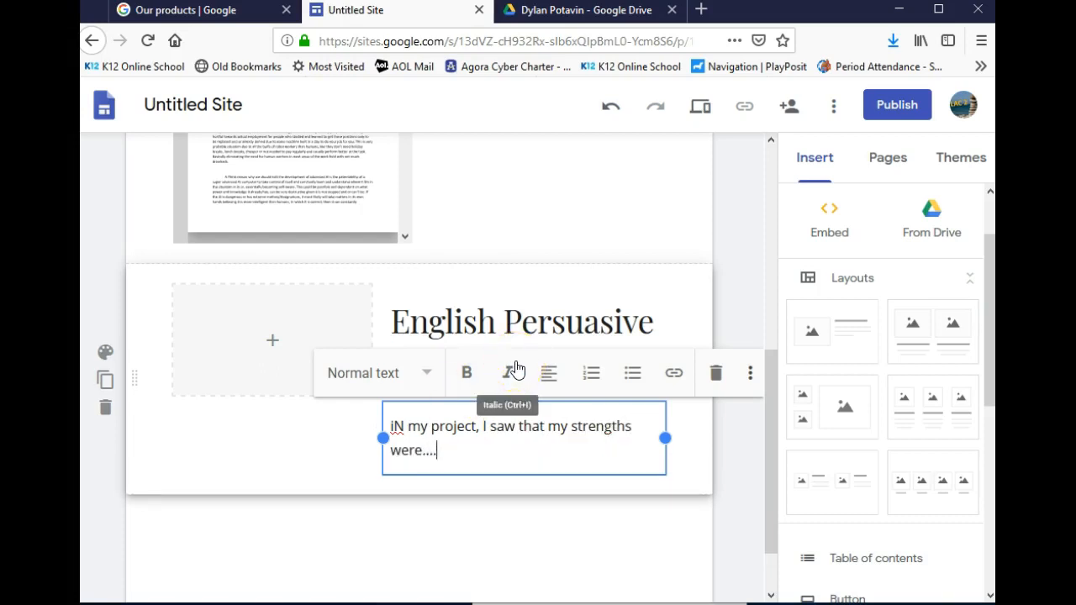
pyautogui.press('BackSpace')
pyautogui.press('BackSpace')
pyautogui.write('In')
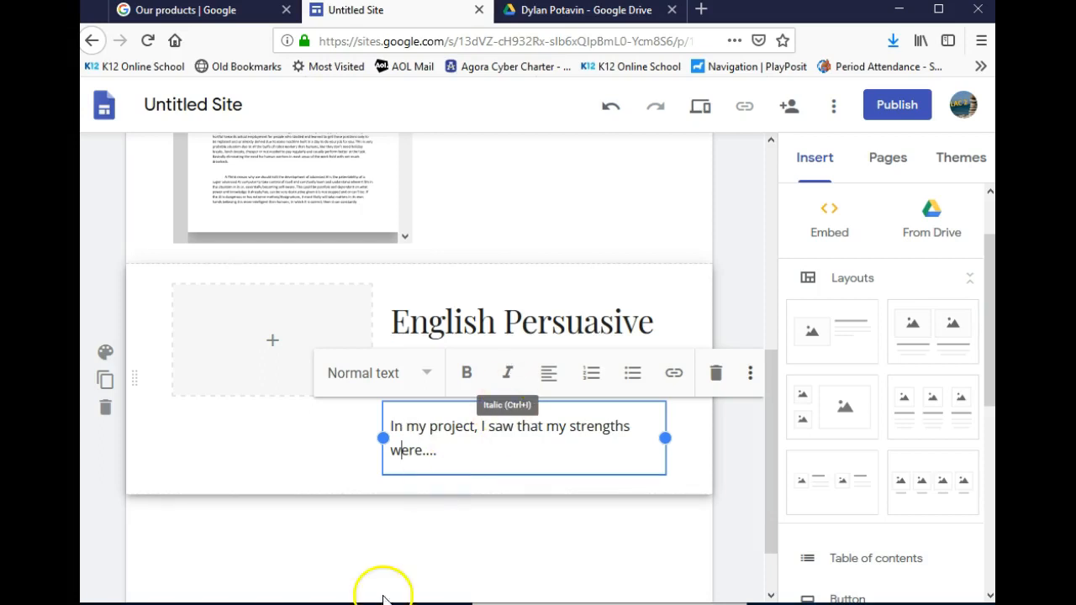
pyautogui.click(475, 457)
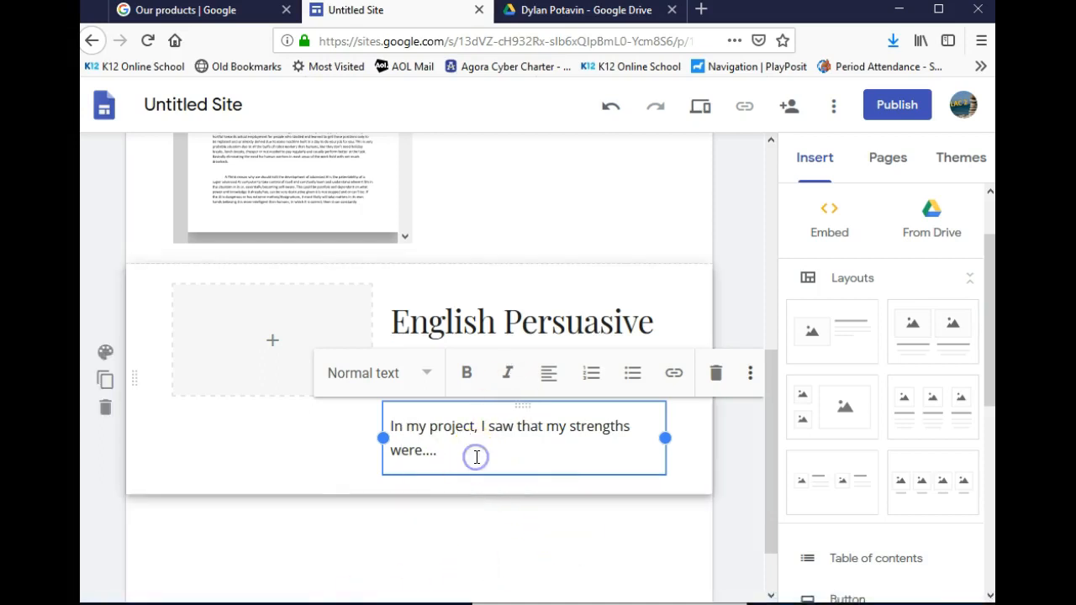
pyautogui.press('Return')
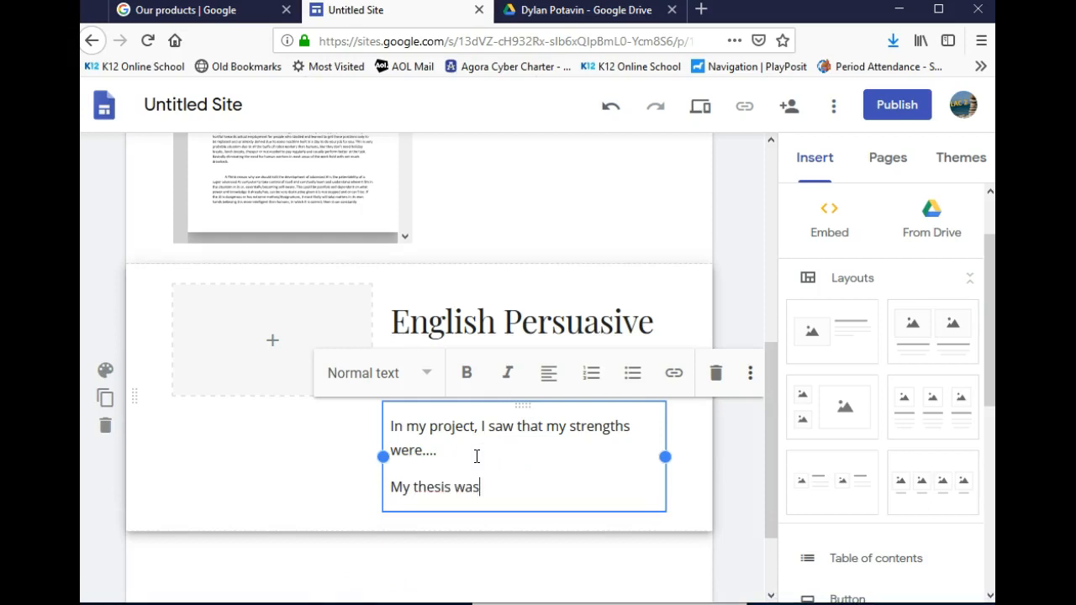
pyautogui.press('Return')
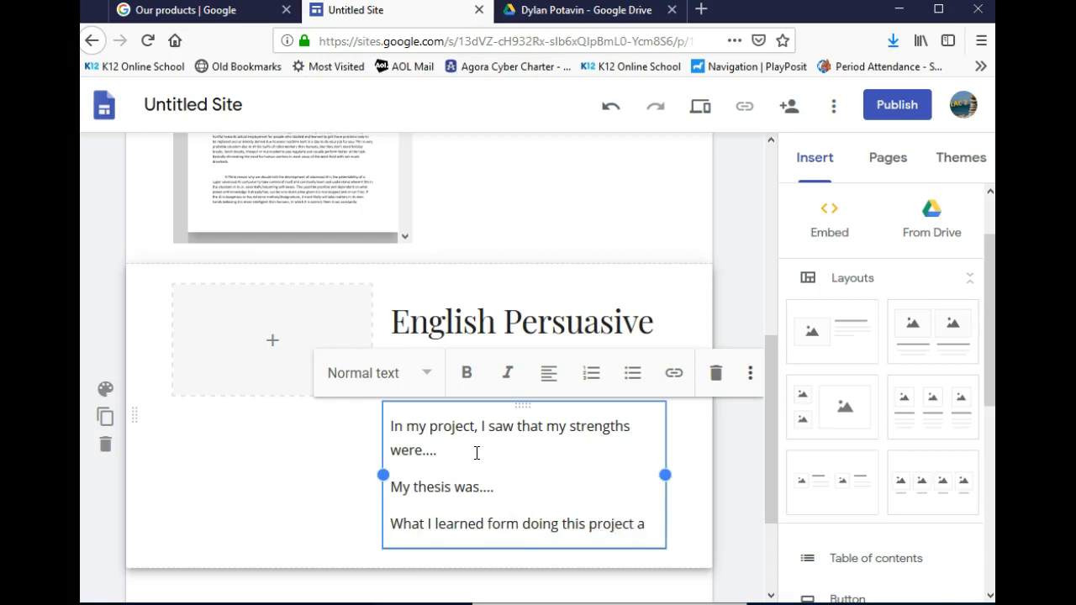
pyautogui.write('s....')
pyautogui.press('Return')
pyautogui.click(488, 495)
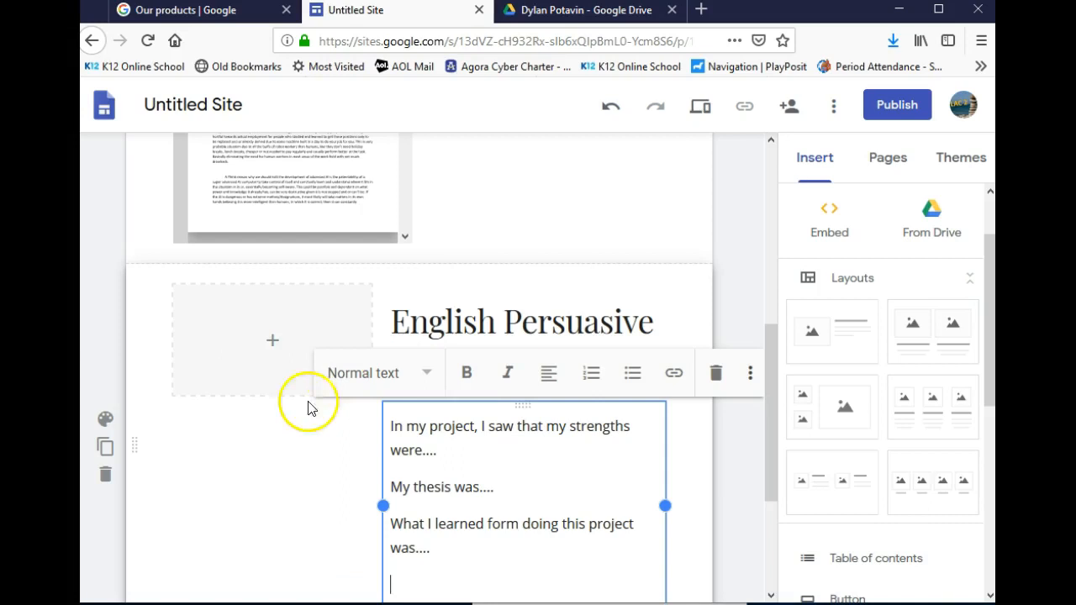
# Check the reflection document in Drive, then bring up the image placeholder's add-picture options
pyautogui.click(271, 343)
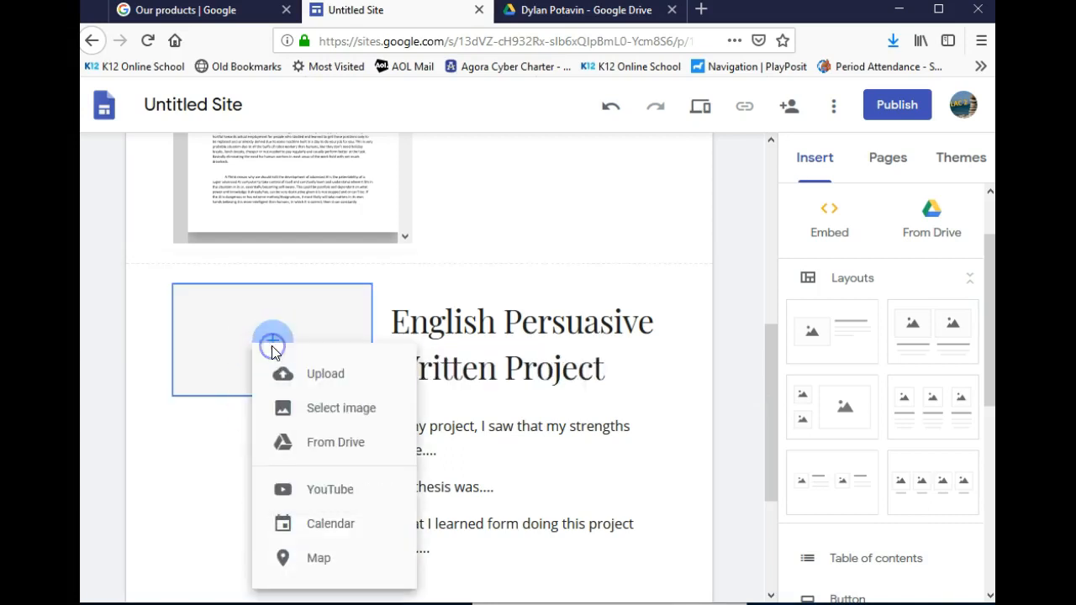
pyautogui.scroll(5, 216, 413)
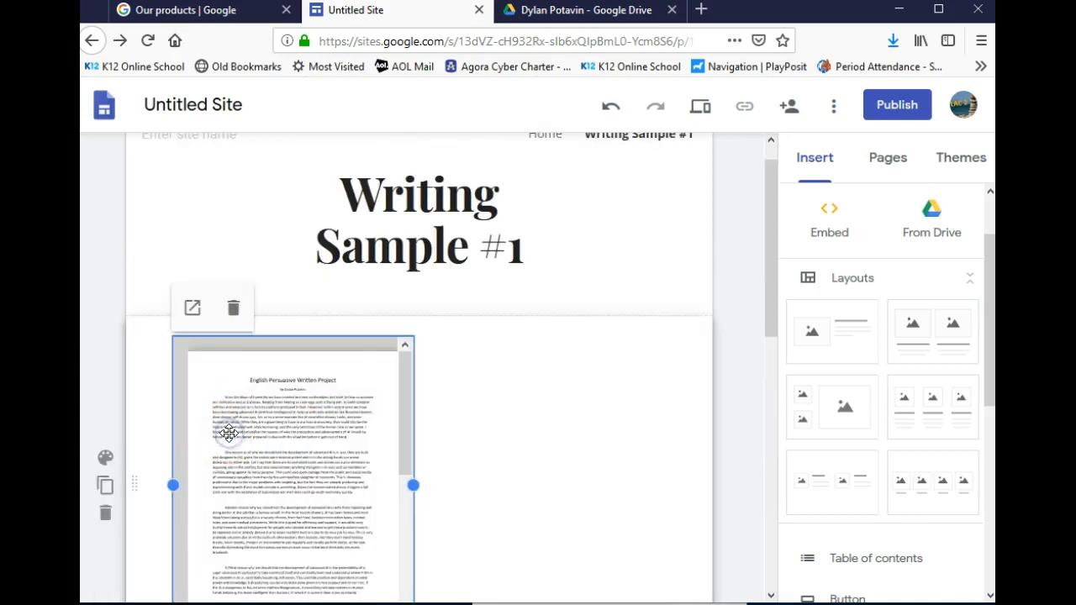
pyautogui.click(583, 13)
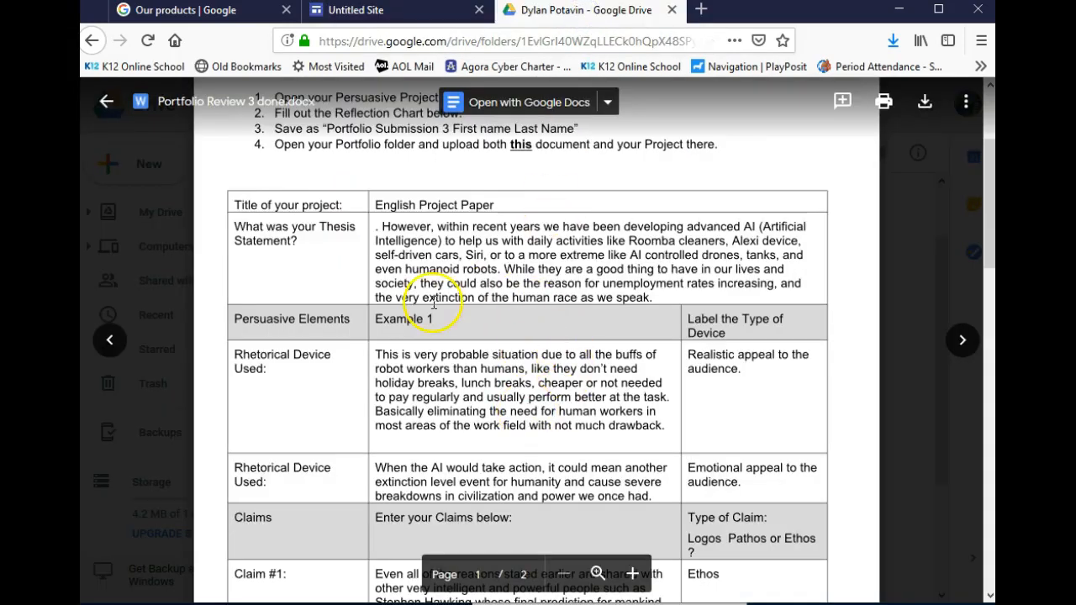
pyautogui.click(402, 14)
pyautogui.scroll(-4, 383, 407)
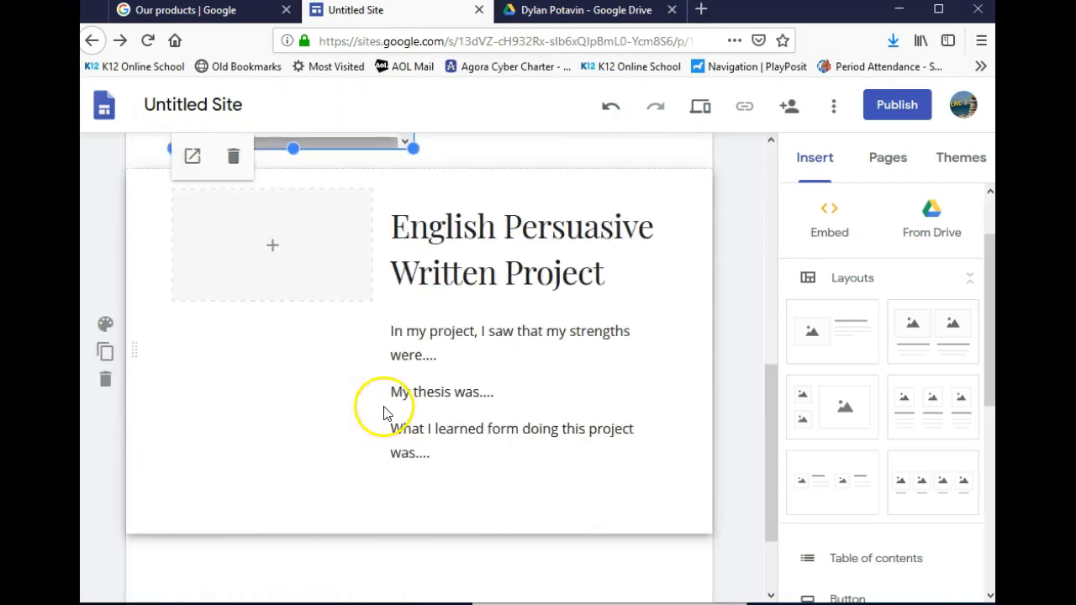
pyautogui.click(286, 251)
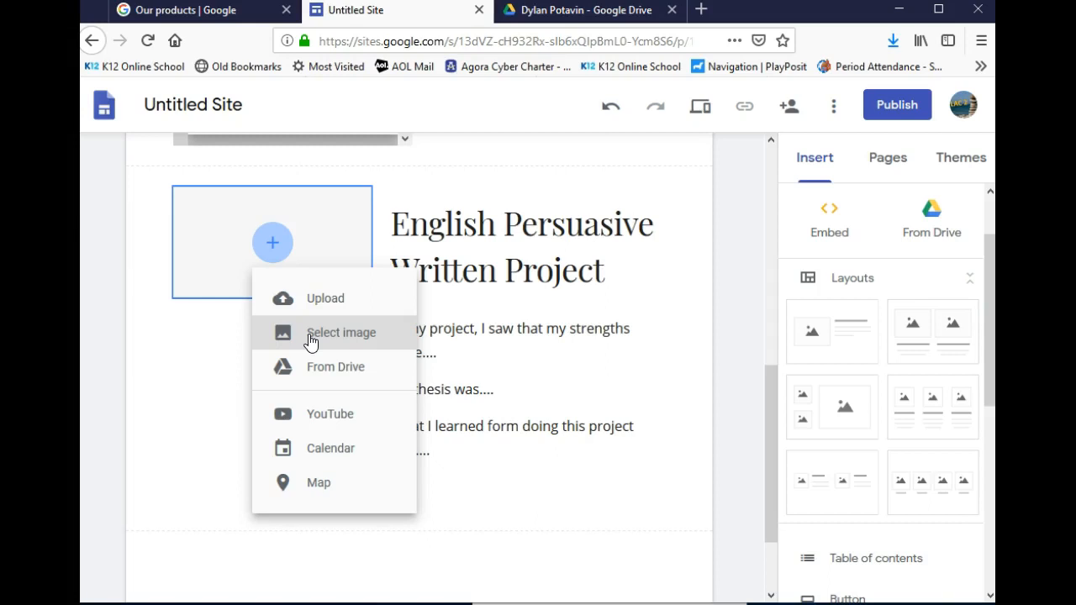
# Search Google Images for 'artificial intelligence' in a new tab
pyautogui.click(700, 10)
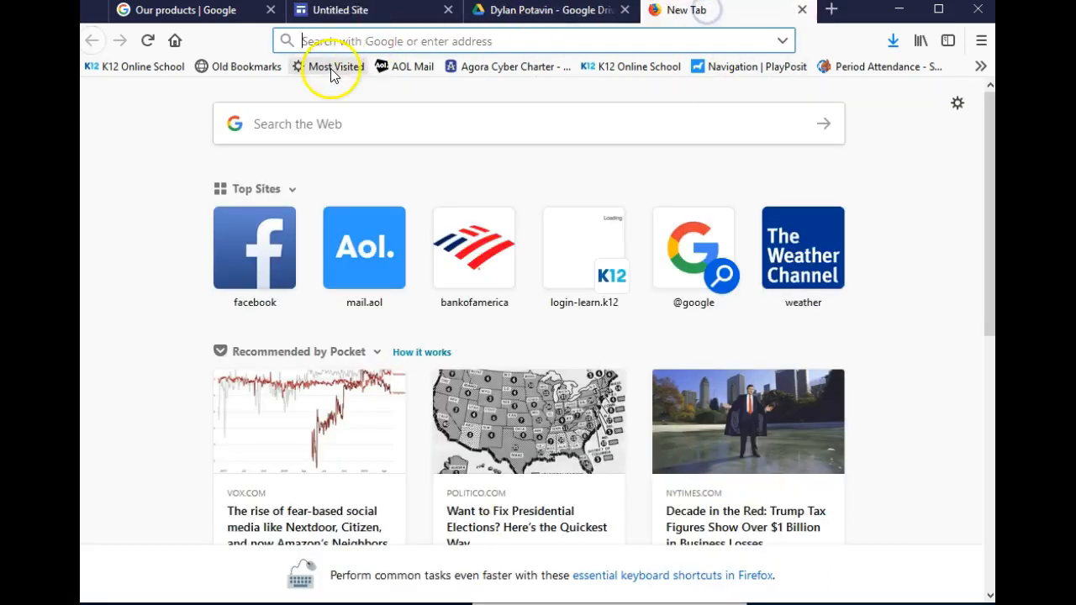
pyautogui.click(315, 125)
pyautogui.write('artic')
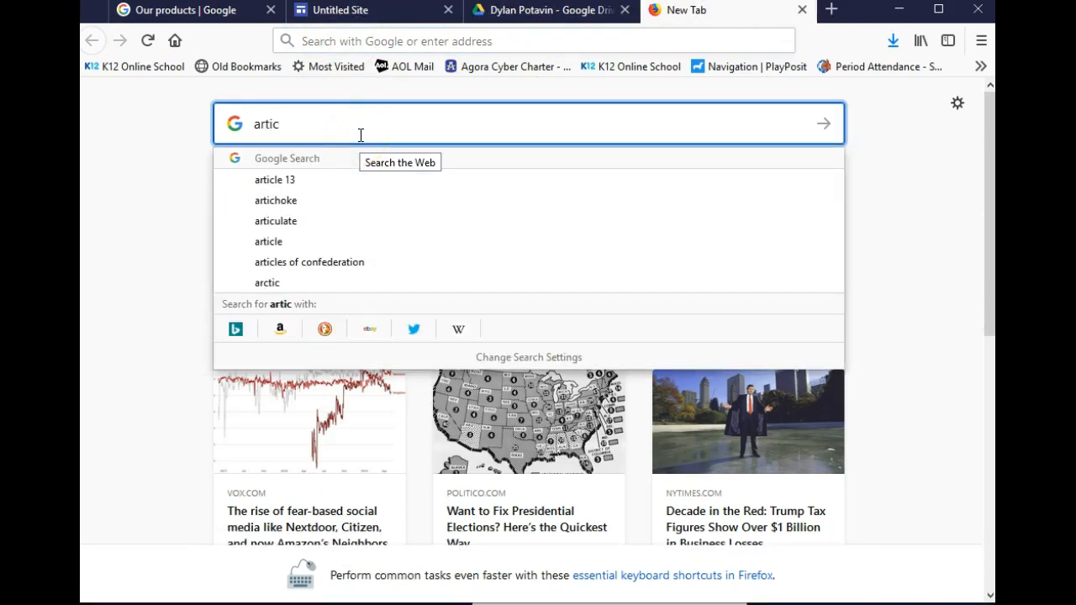
pyautogui.press('BackSpace')
pyautogui.write('fi')
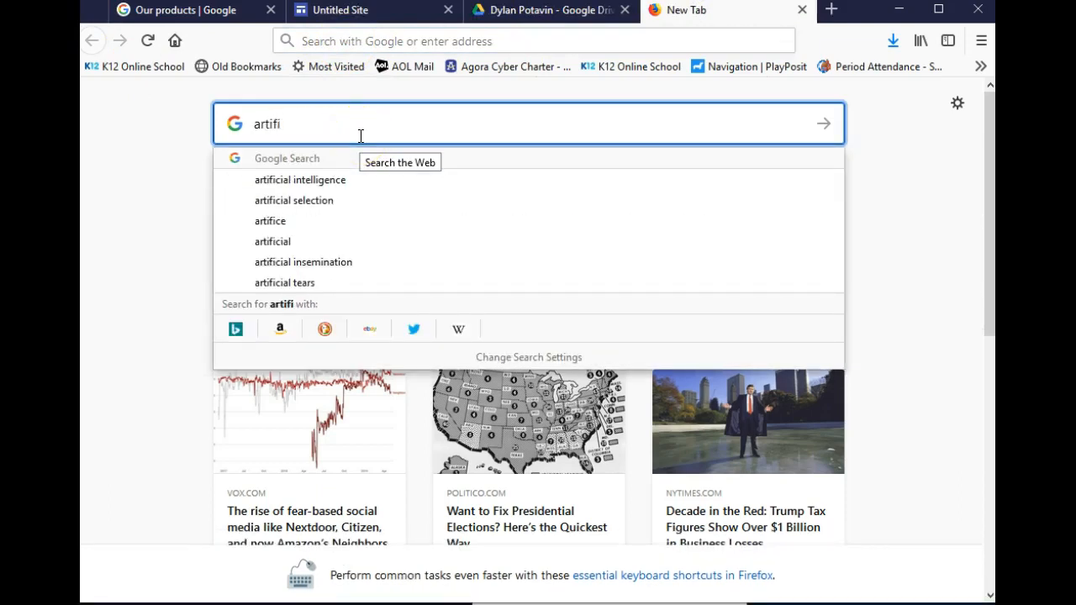
pyautogui.write('cial intelligence')
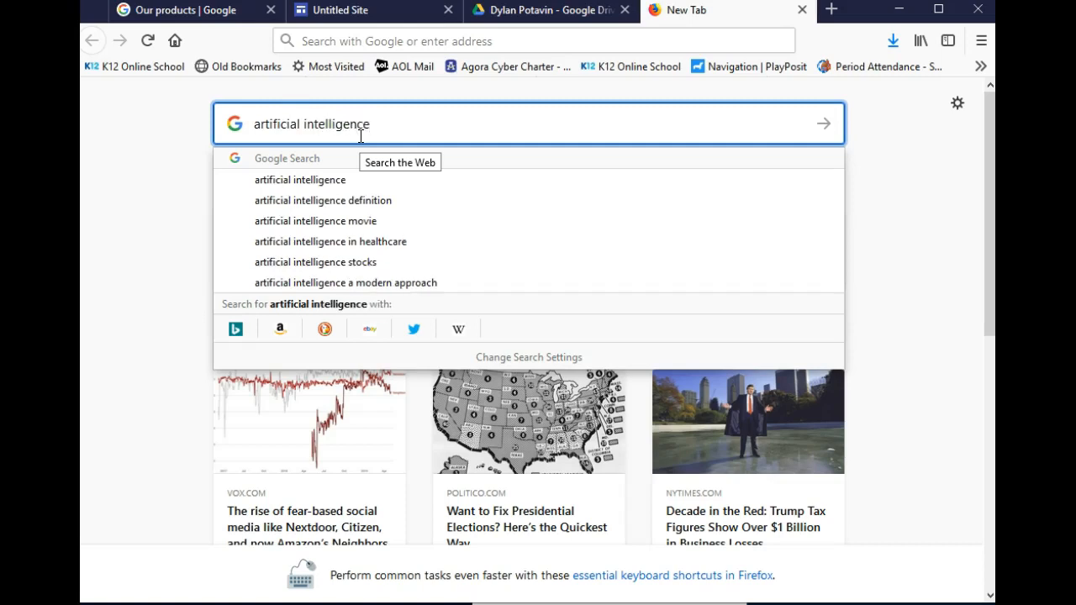
pyautogui.press('Return')
pyautogui.click(295, 161)
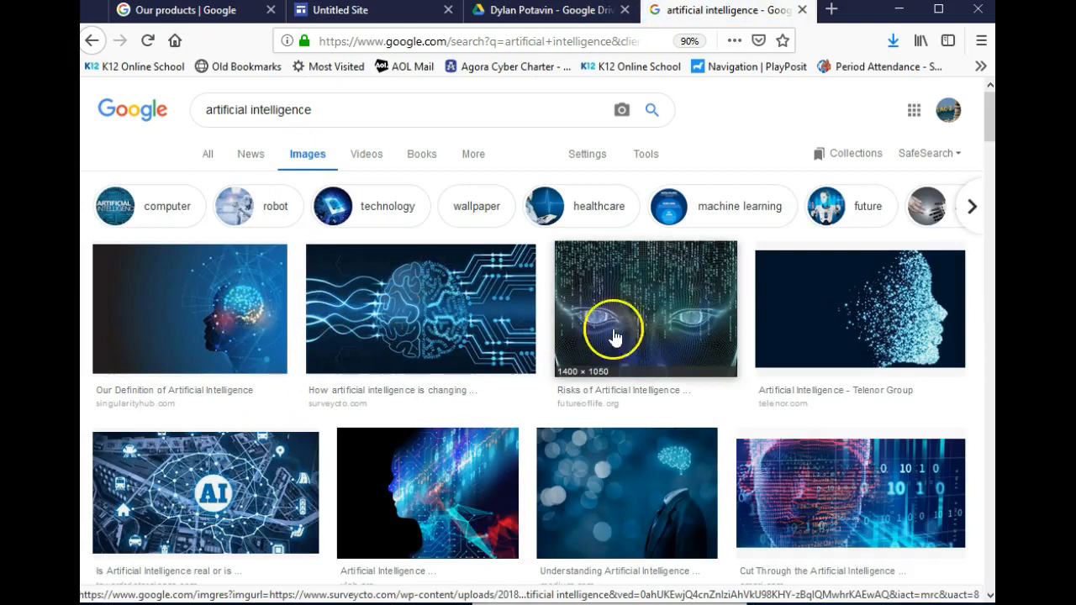
pyautogui.scroll(-3, 740, 370)
pyautogui.scroll(-9, 779, 402)
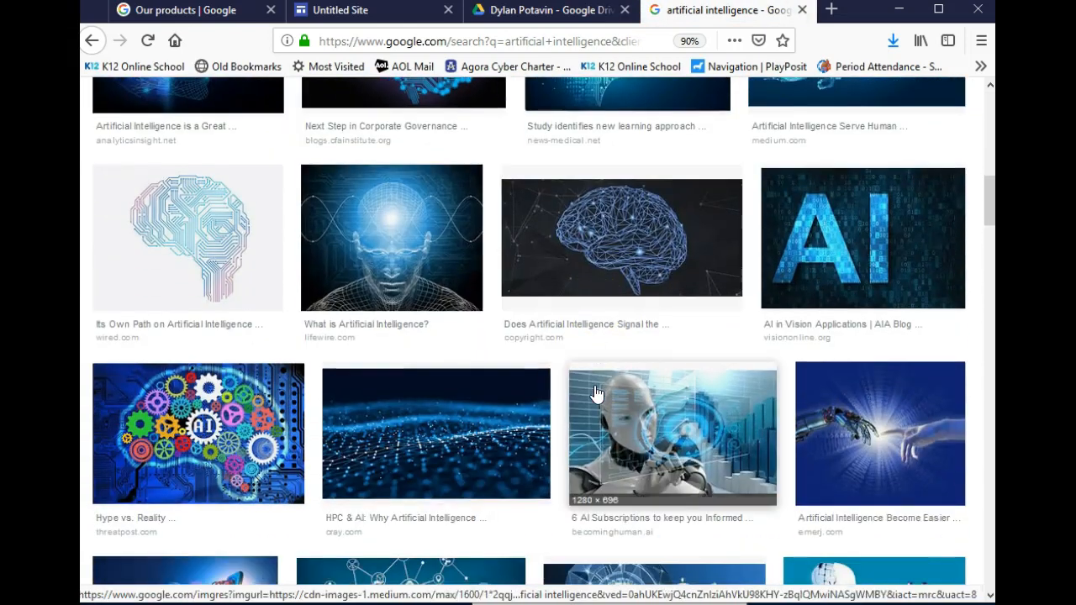
# Save the robot picture to Pictures as AI and copy its image location
pyautogui.rightClick(657, 435)
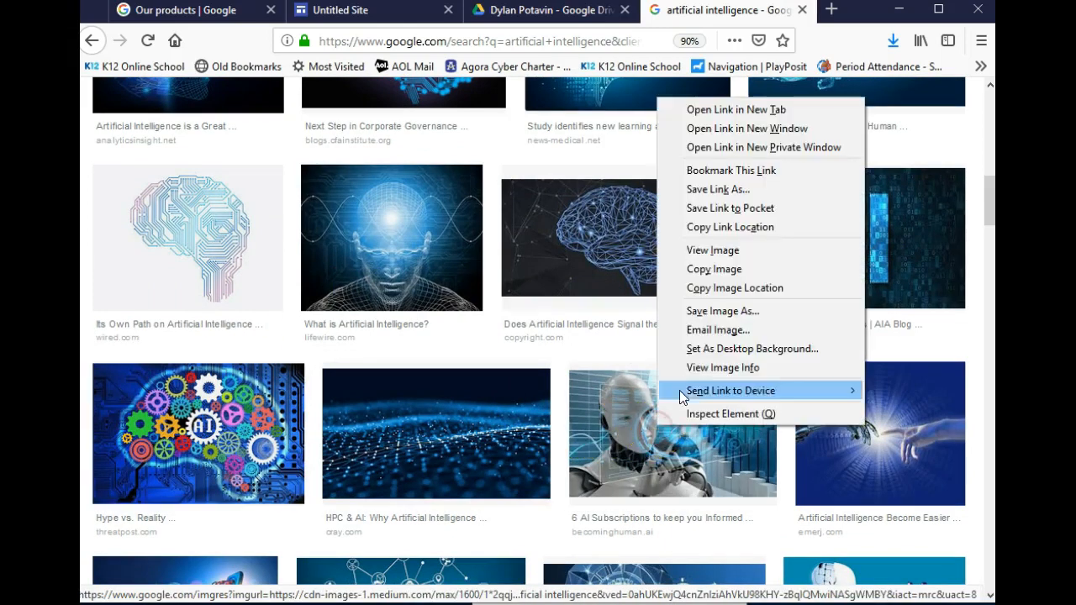
pyautogui.click(692, 308)
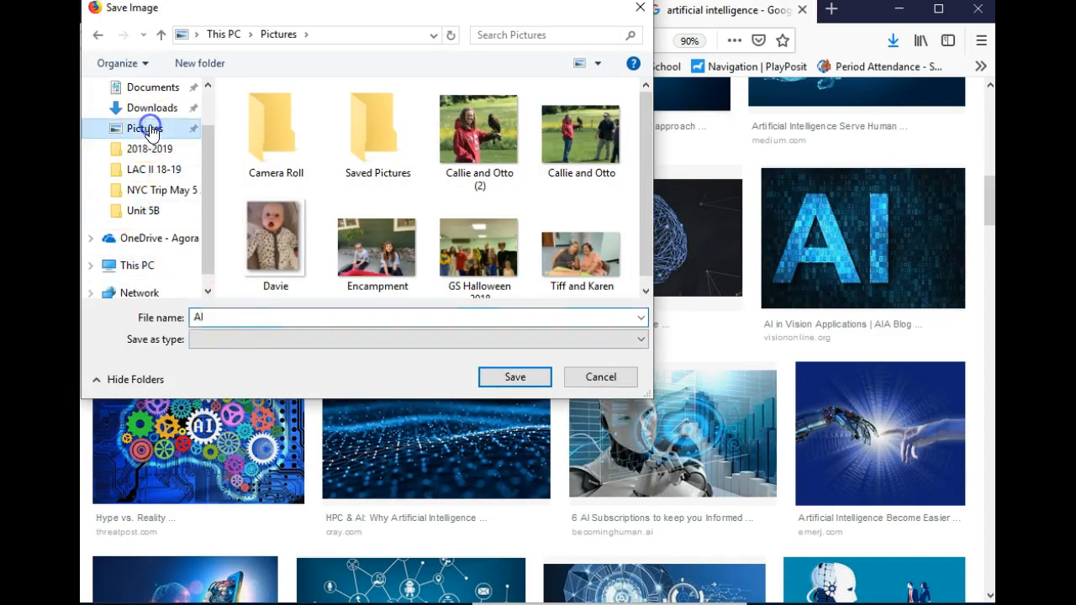
pyautogui.scroll(2, 148, 126)
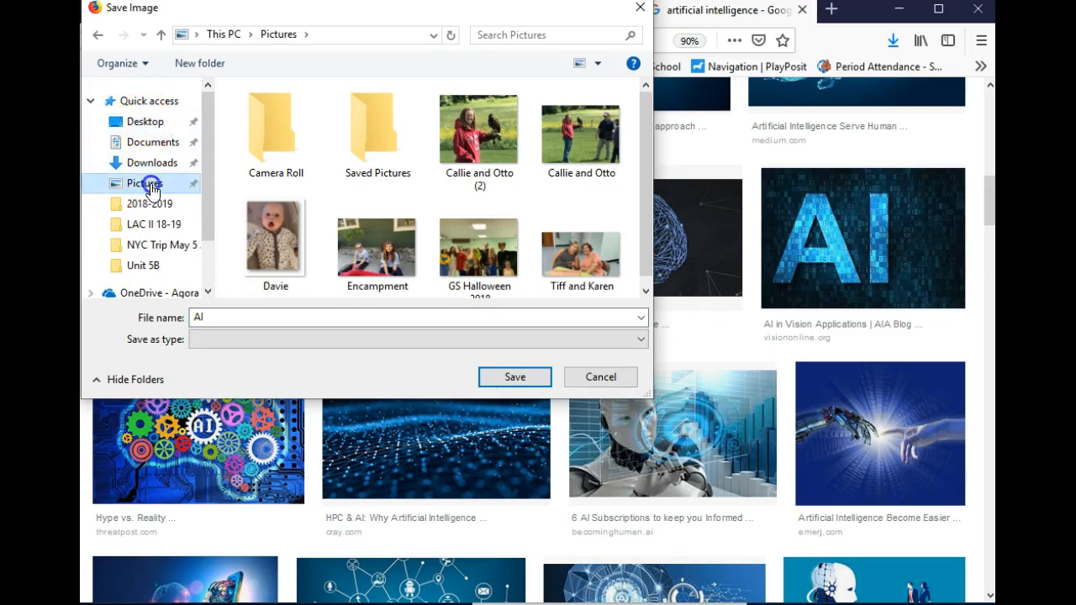
pyautogui.click(521, 383)
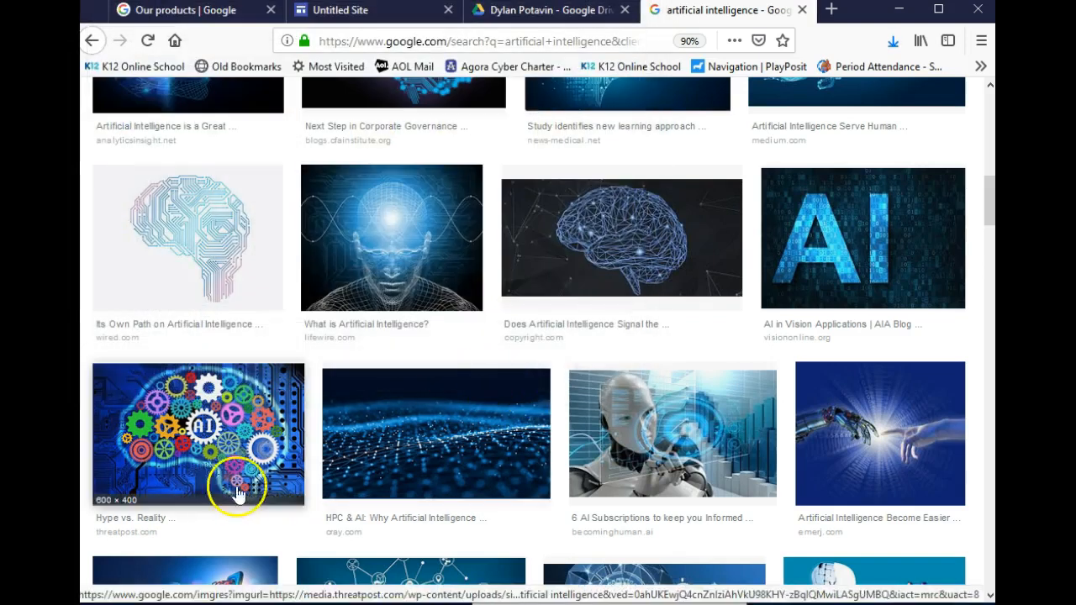
pyautogui.rightClick(687, 428)
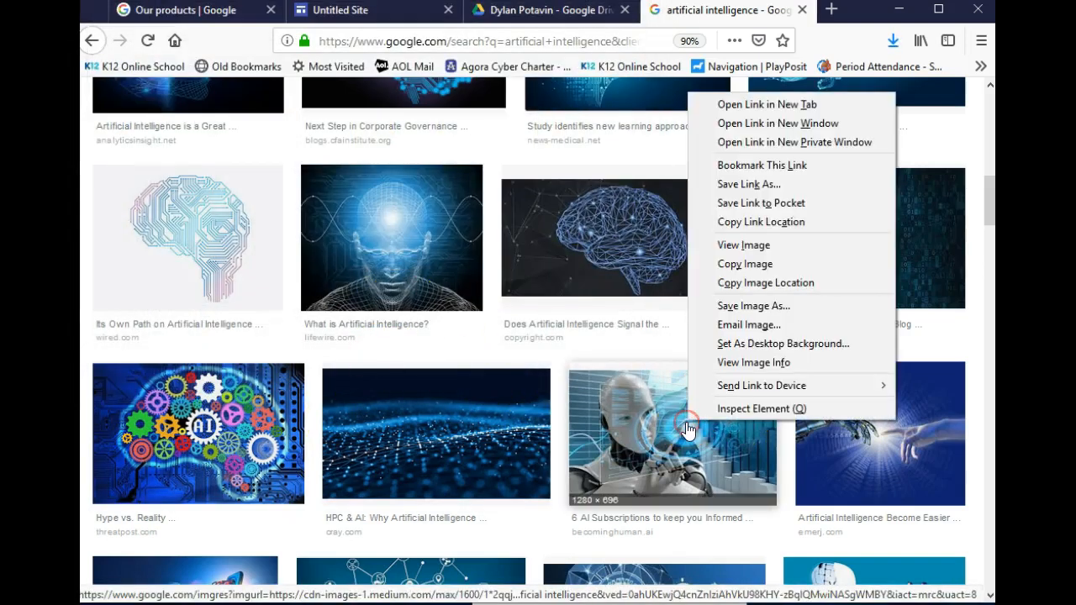
pyautogui.click(730, 312)
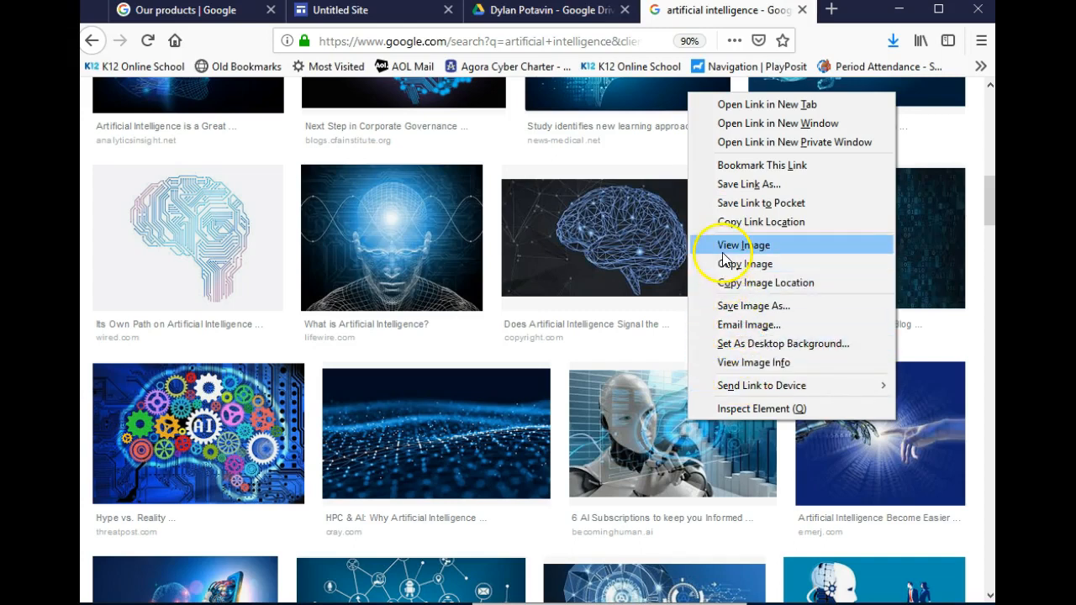
pyautogui.click(738, 285)
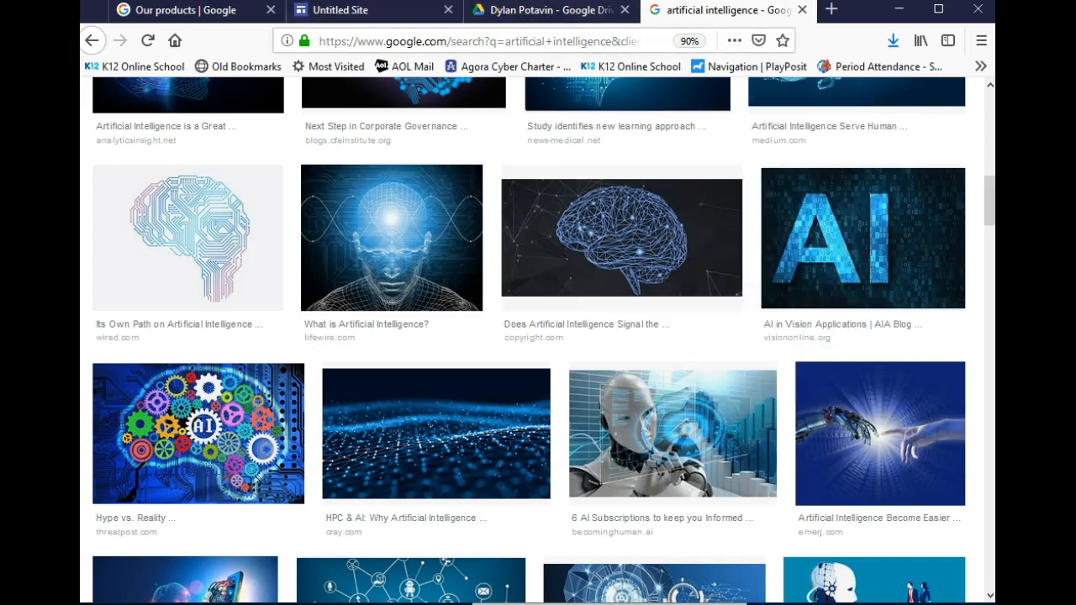
# Insert the robot picture into the empty image slot by pasting its URL under By URL
pyautogui.click(371, 23)
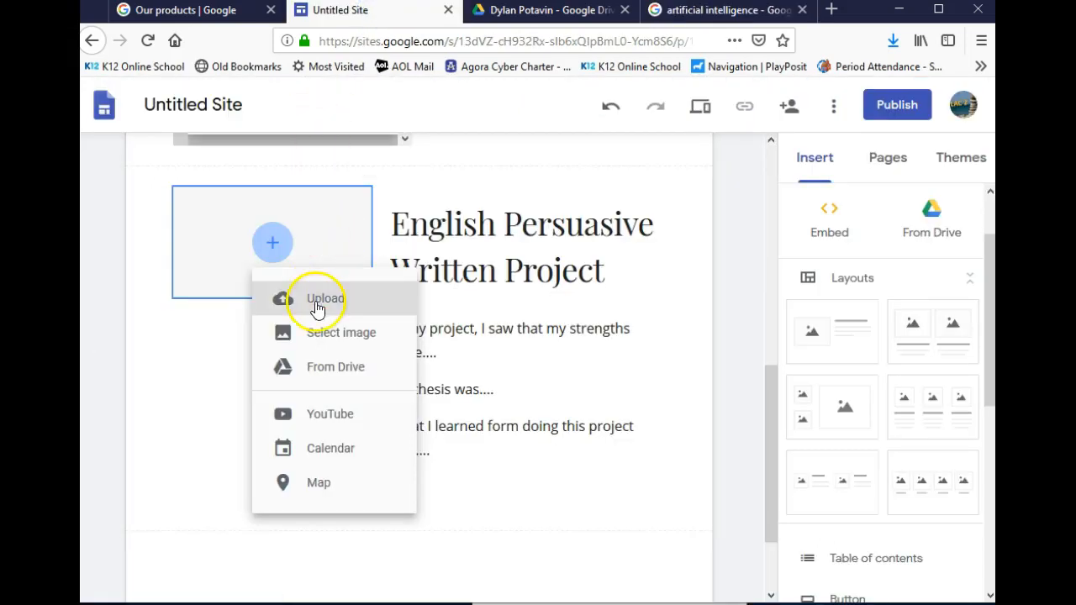
pyautogui.click(330, 341)
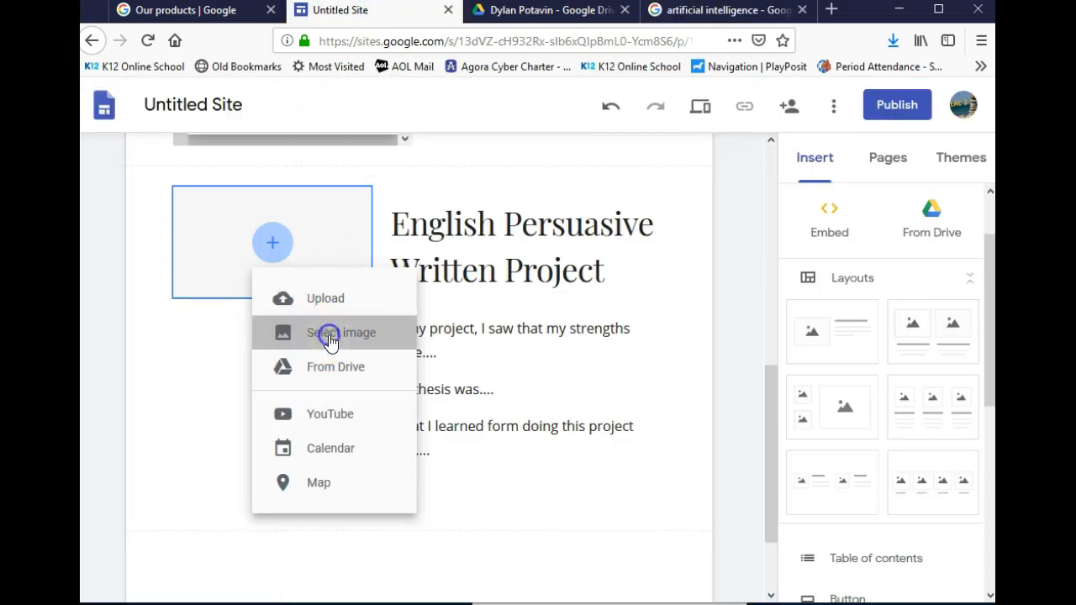
pyautogui.click(344, 223)
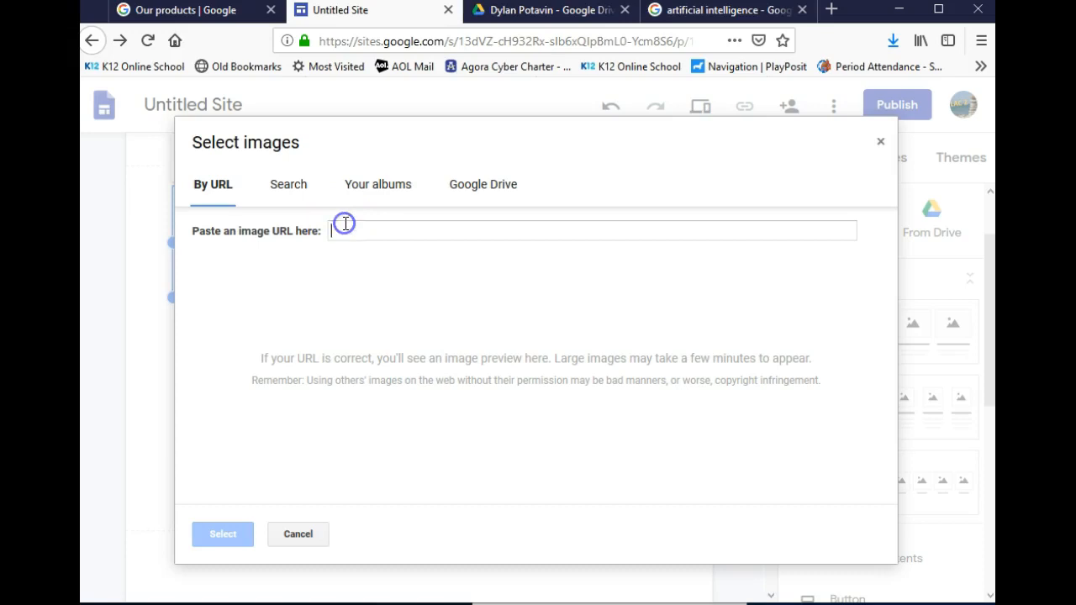
pyautogui.hotkey('ctrl', 'v')
pyautogui.click(219, 533)
pyautogui.click(244, 472)
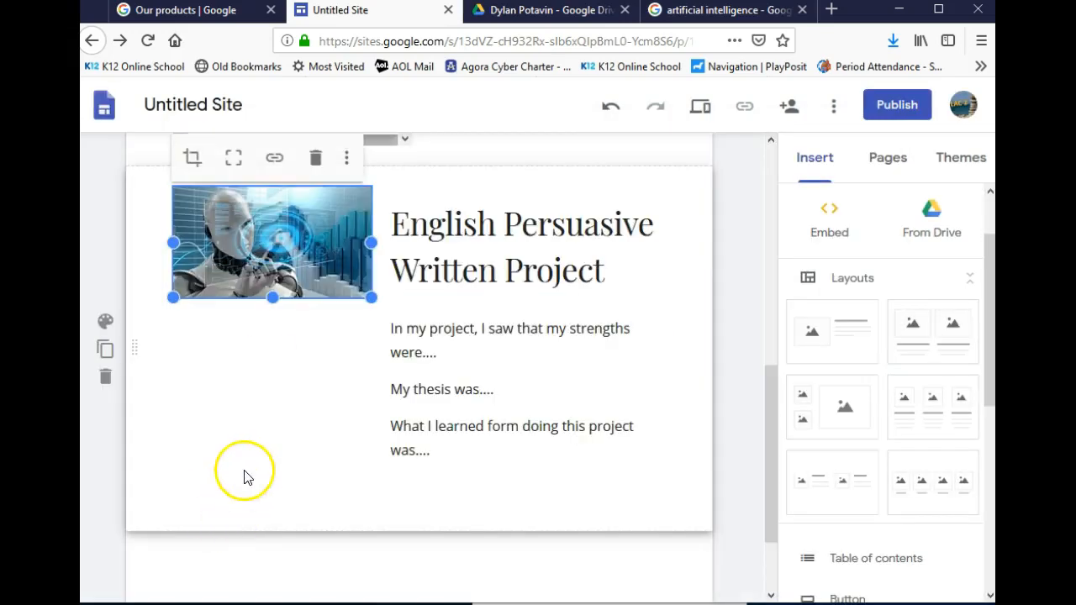
pyautogui.scroll(8, 276, 420)
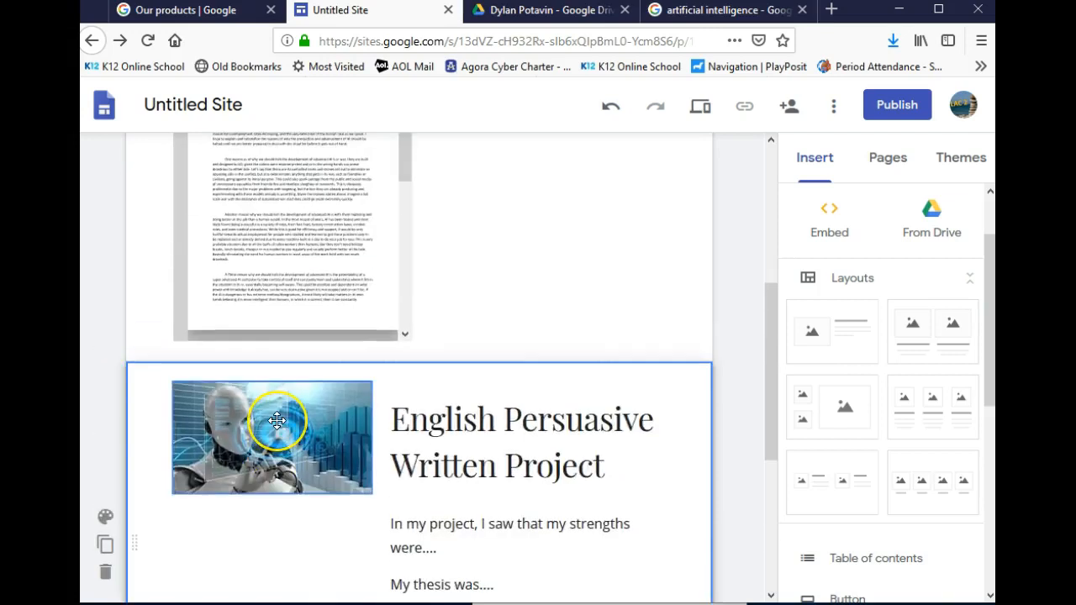
pyautogui.click(273, 413)
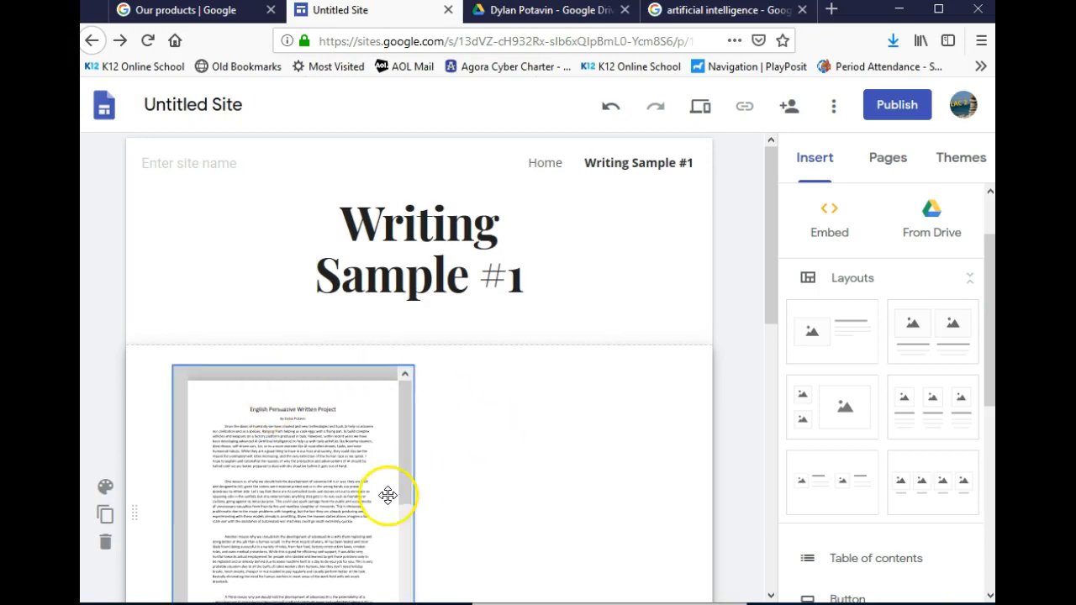
pyautogui.scroll(-4, 387, 495)
pyautogui.scroll(-2, 388, 502)
pyautogui.scroll(-4, 496, 471)
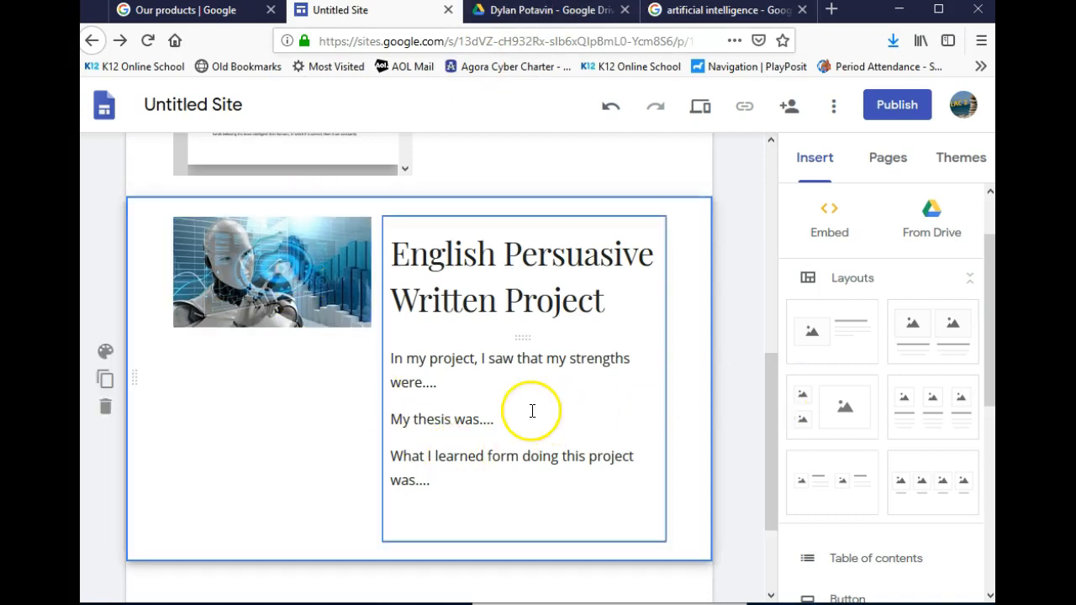
pyautogui.scroll(5, 532, 411)
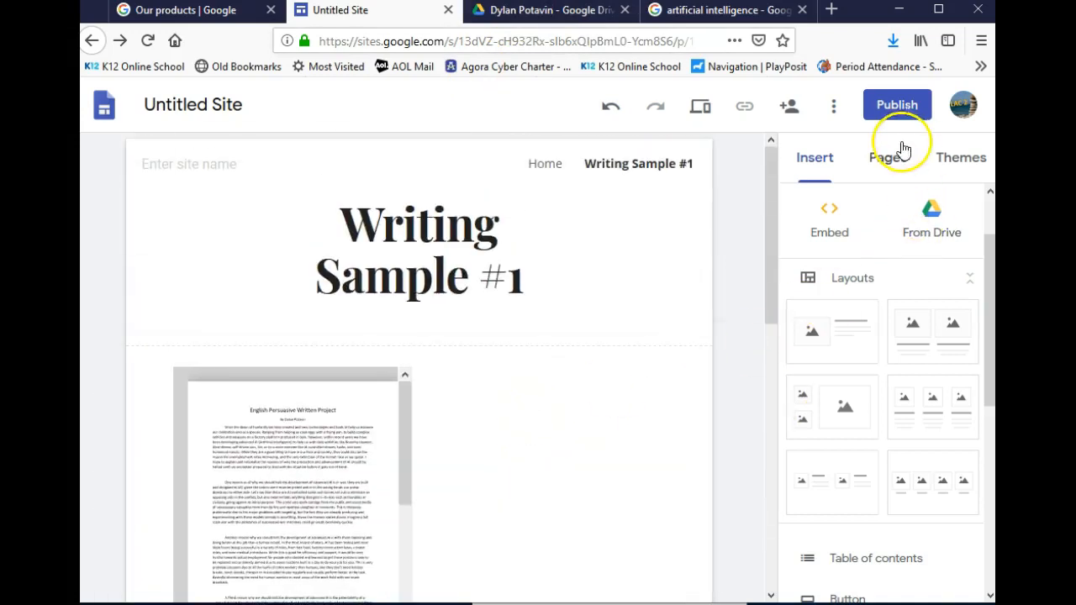
# Add a new page named Writing Sample #2 to the site
pyautogui.click(883, 164)
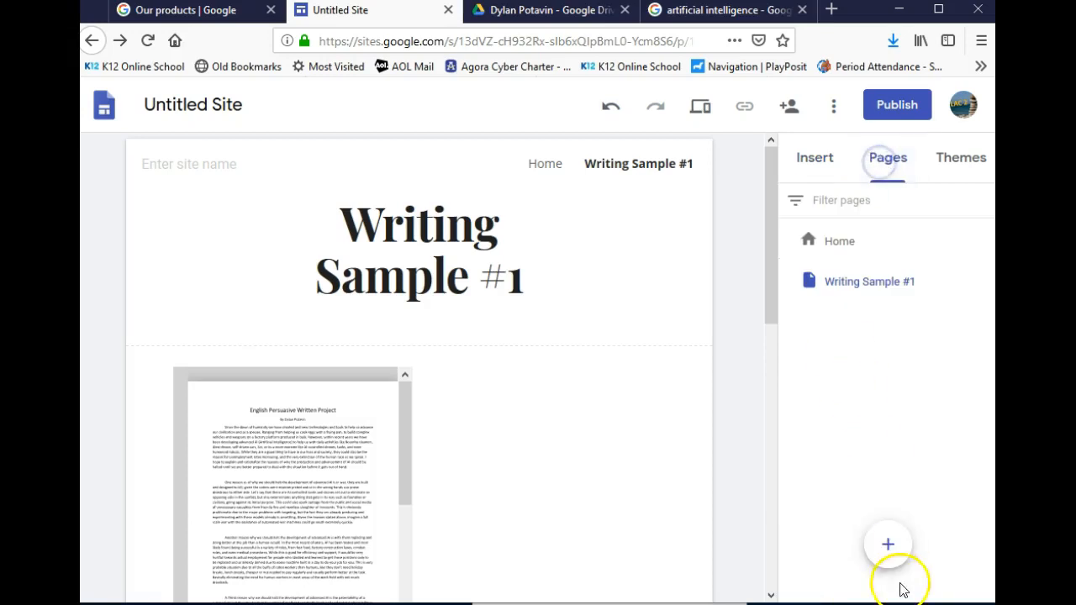
pyautogui.click(888, 543)
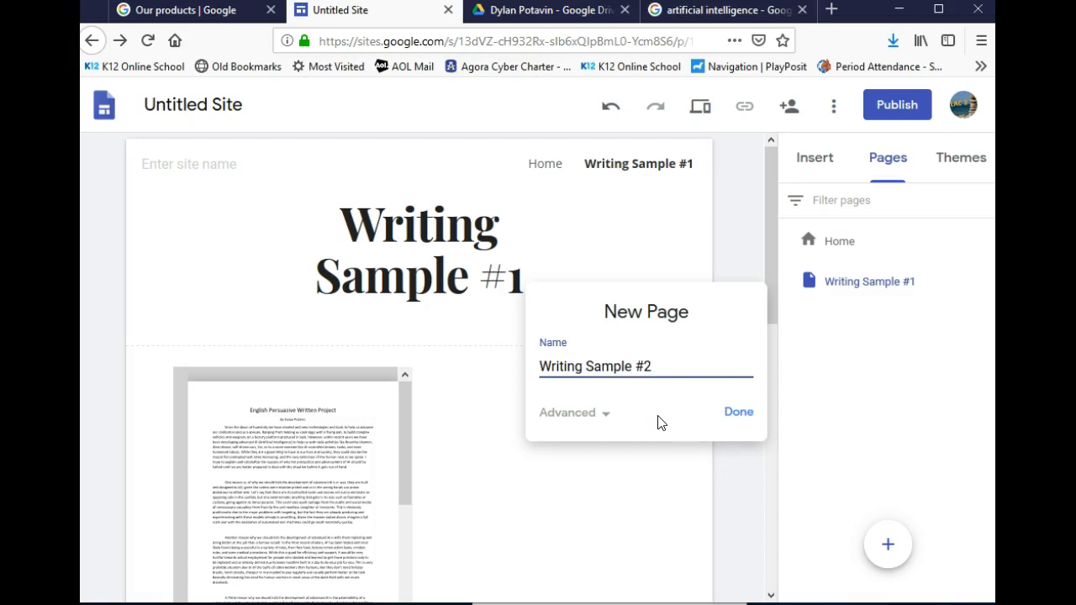
pyautogui.click(734, 412)
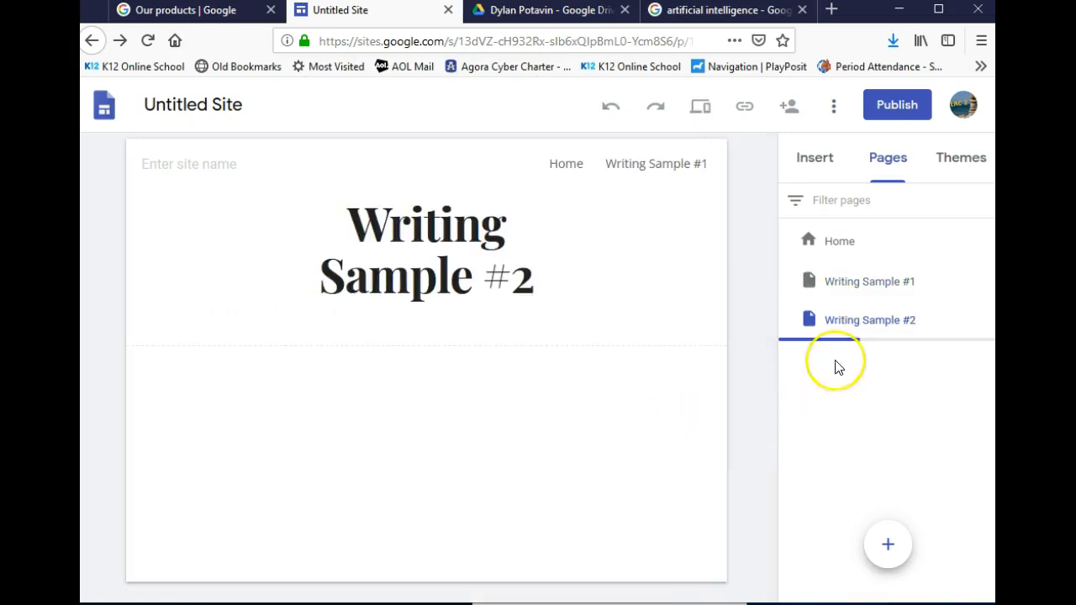
# Check the Insert panel, then create another page named Writing Sample #3
pyautogui.click(815, 158)
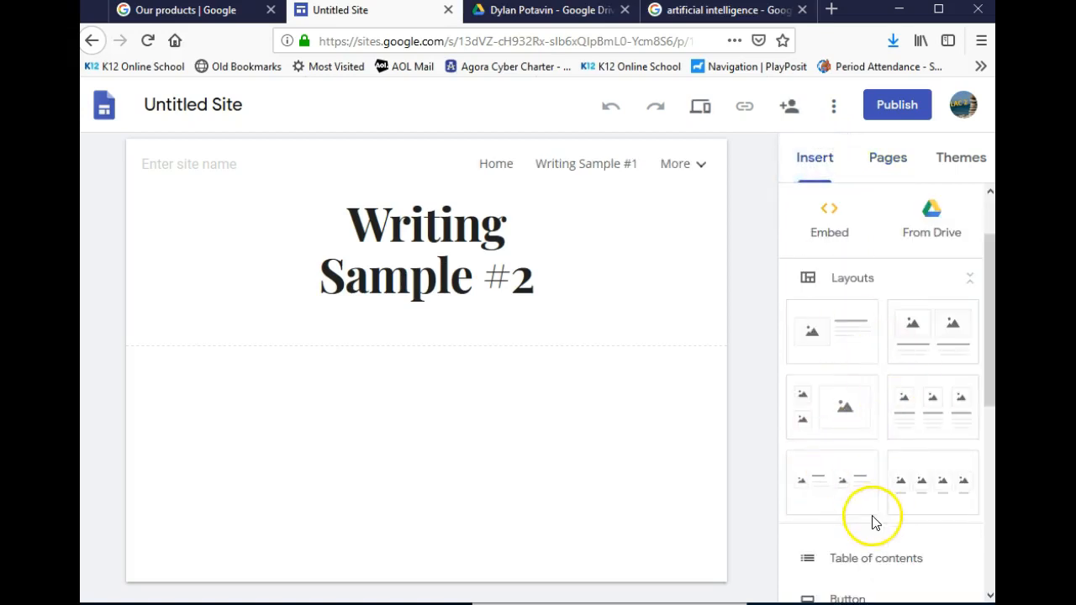
pyautogui.scroll(-2, 875, 514)
pyautogui.scroll(-2, 843, 513)
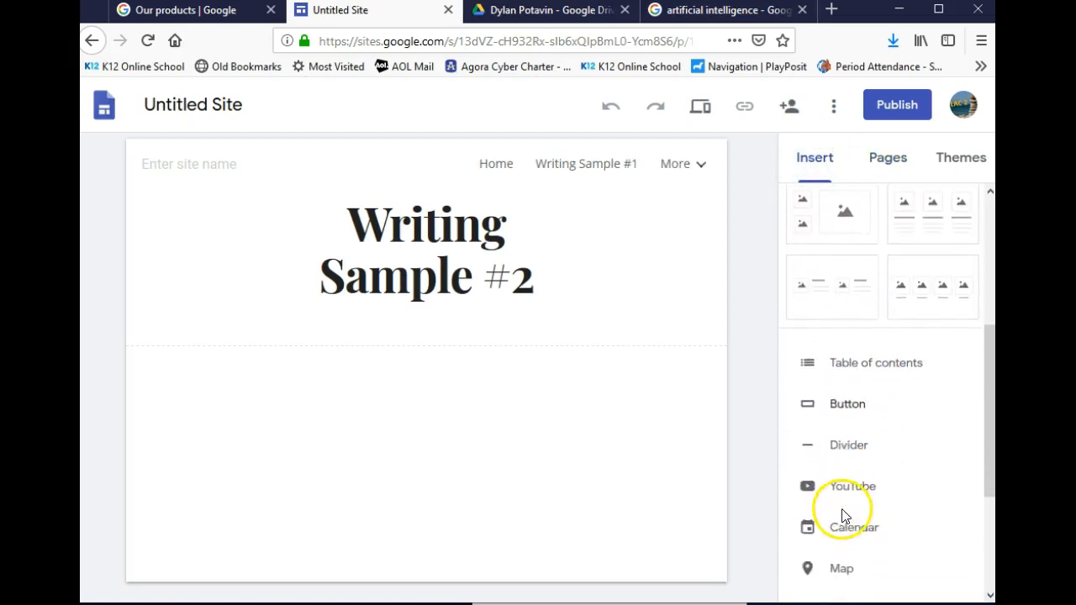
pyautogui.scroll(-2, 840, 555)
pyautogui.scroll(-2, 849, 489)
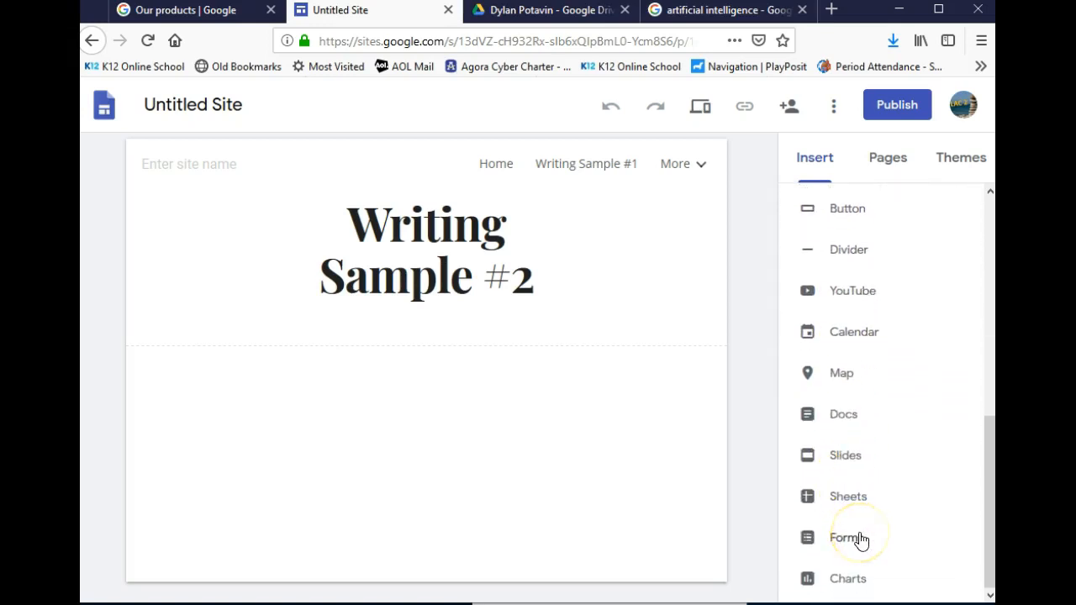
pyautogui.scroll(10, 869, 559)
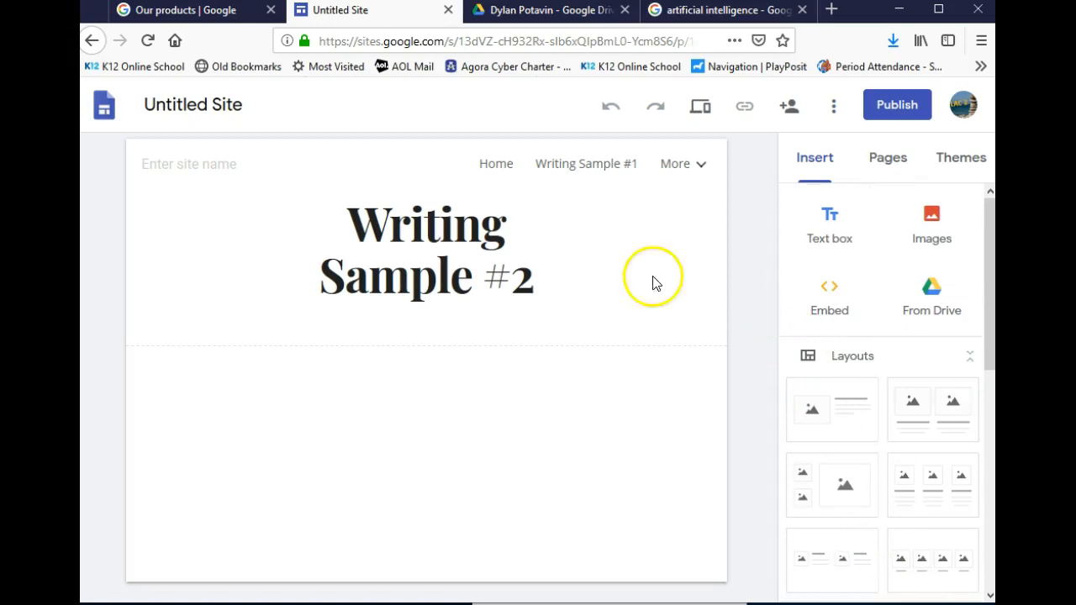
pyautogui.click(888, 166)
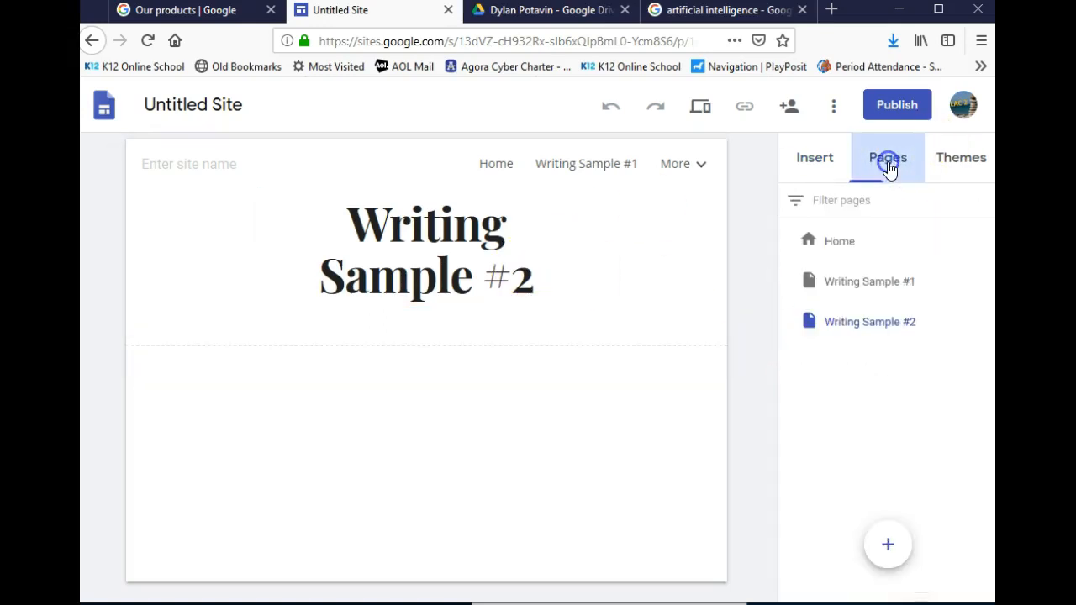
pyautogui.click(884, 541)
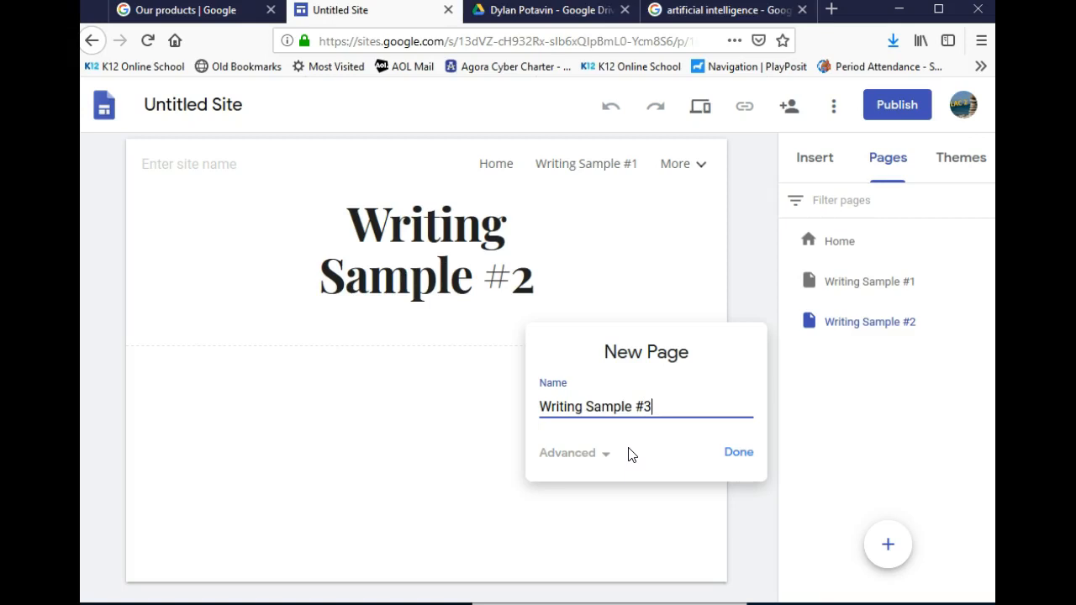
pyautogui.click(733, 452)
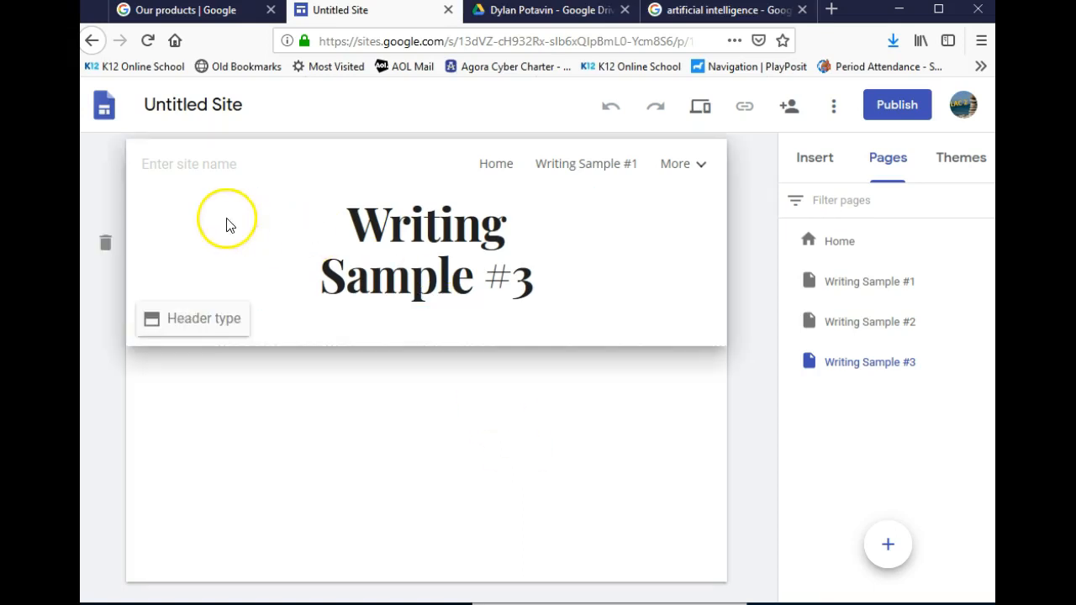
# Go to the Home page and scroll down to the area below the bio
pyautogui.click(498, 167)
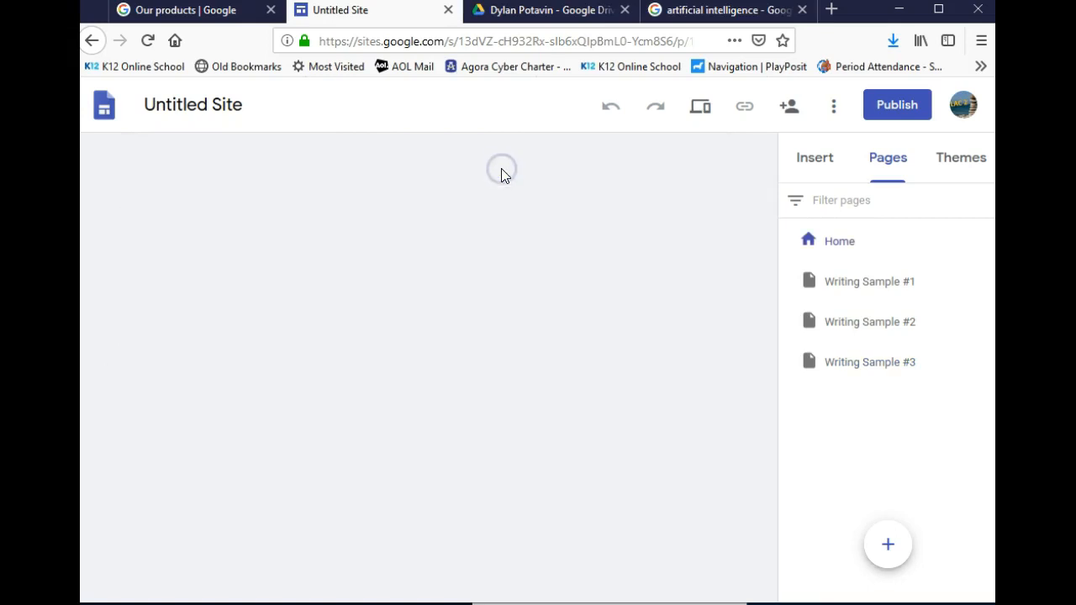
pyautogui.scroll(-3, 511, 441)
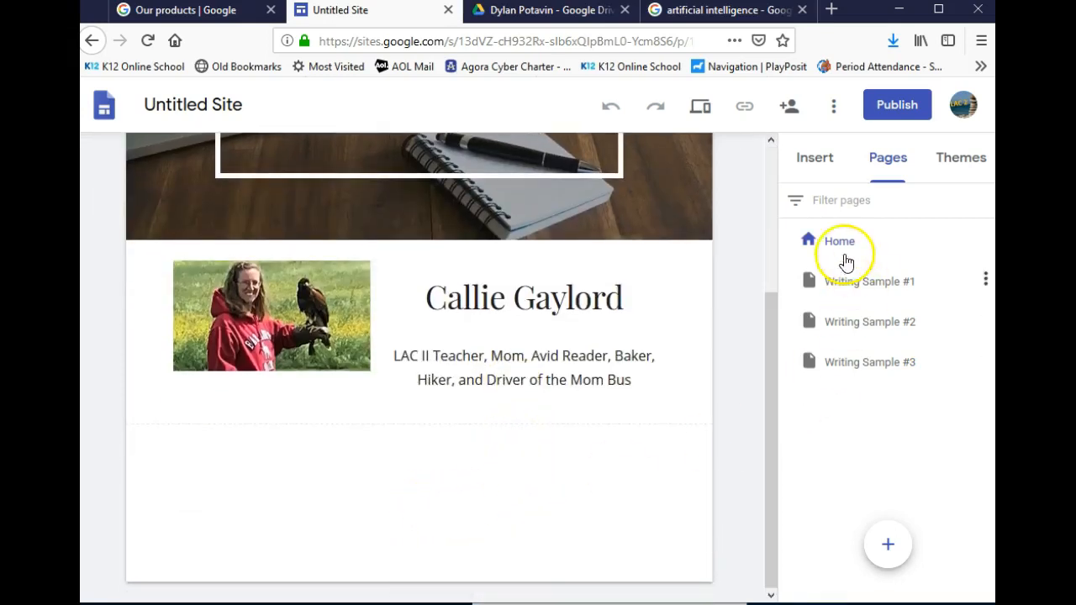
pyautogui.click(818, 161)
pyautogui.scroll(-5, 810, 393)
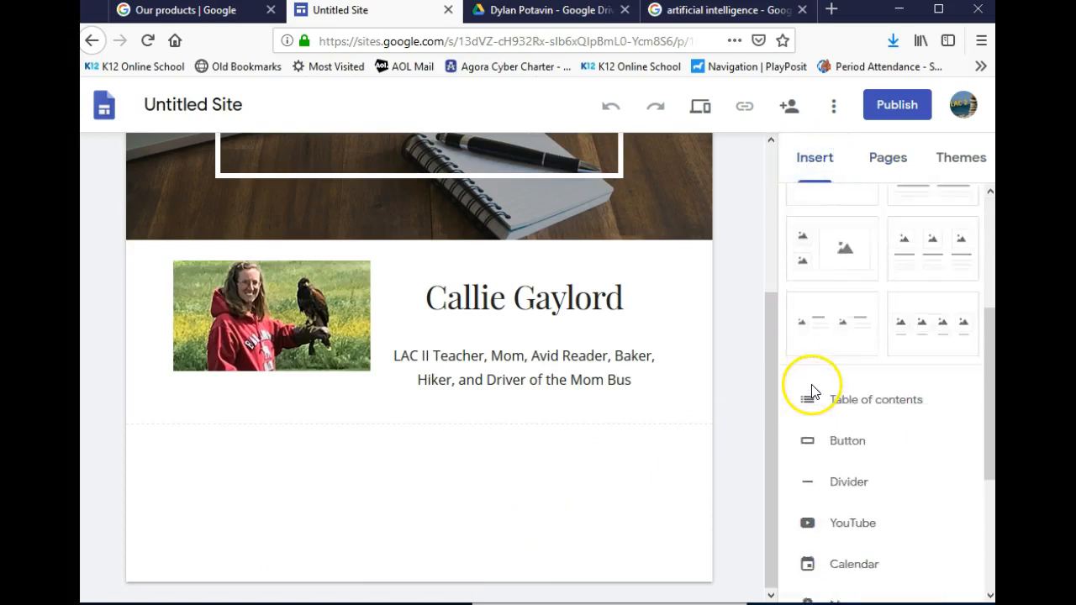
pyautogui.scroll(1, 812, 382)
# Insert a 'Writing Sample #1' button linked to the Writing Sample #1 page and widen it
pyautogui.click(855, 308)
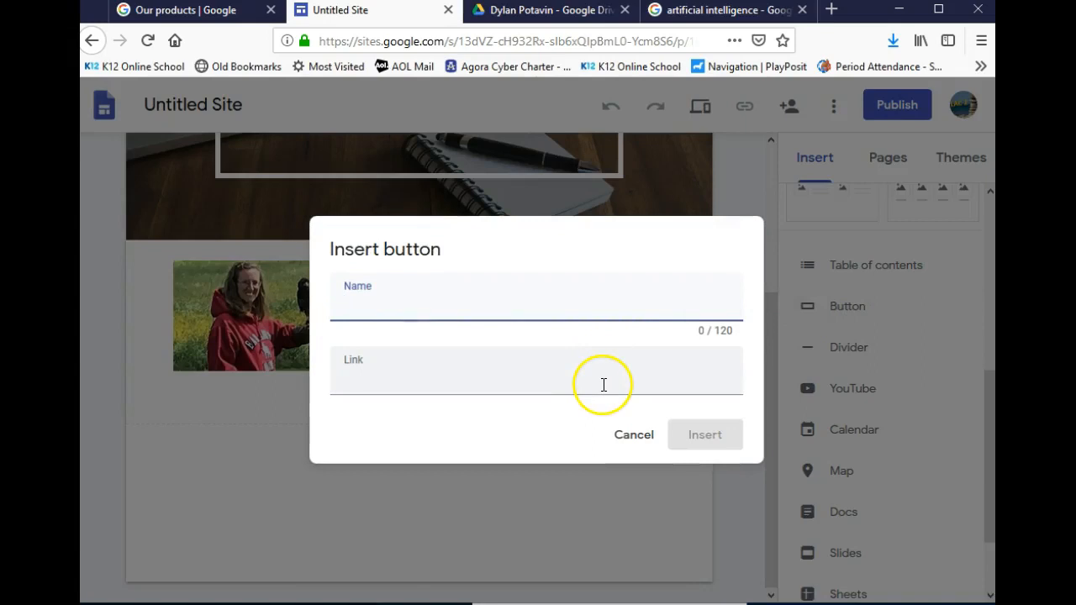
pyautogui.click(390, 305)
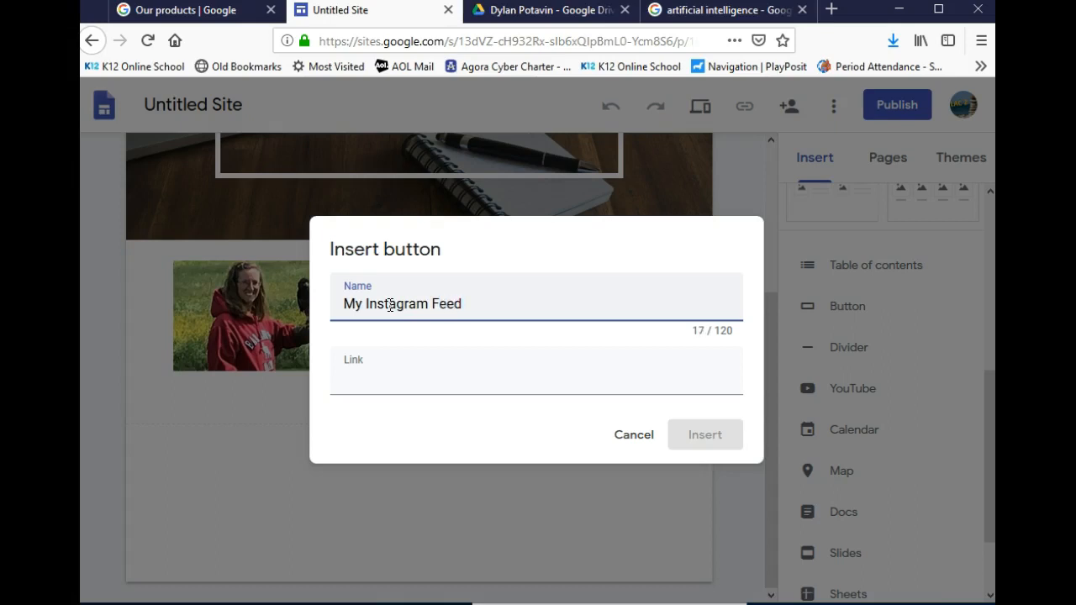
pyautogui.click(492, 312)
pyautogui.click(441, 385)
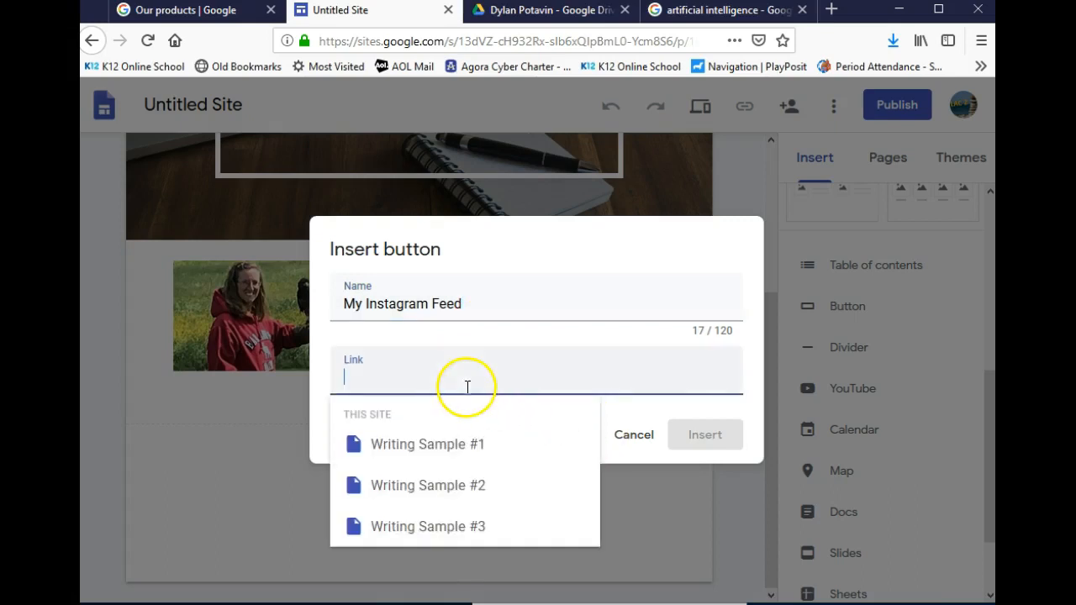
pyautogui.moveTo(474, 301); pyautogui.dragTo(306, 304)
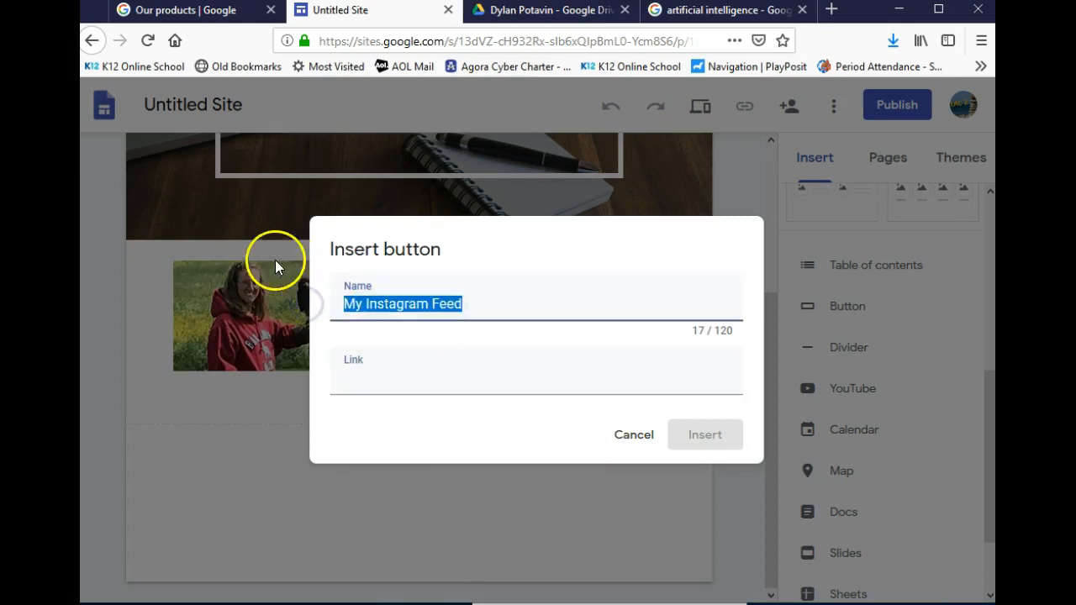
pyautogui.write('Writing Sample #1')
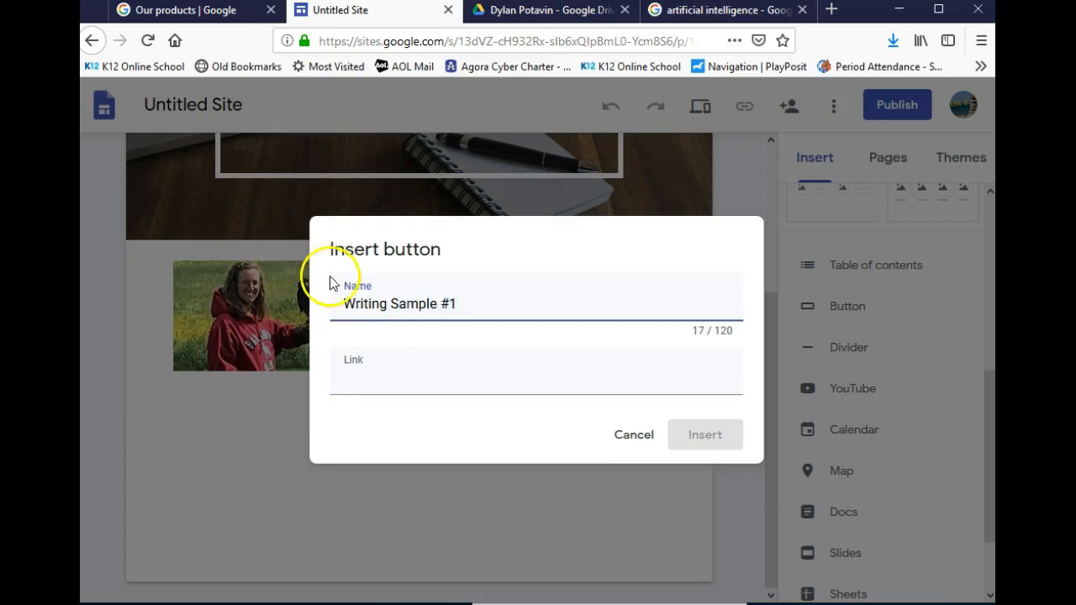
pyautogui.click(396, 390)
pyautogui.click(408, 444)
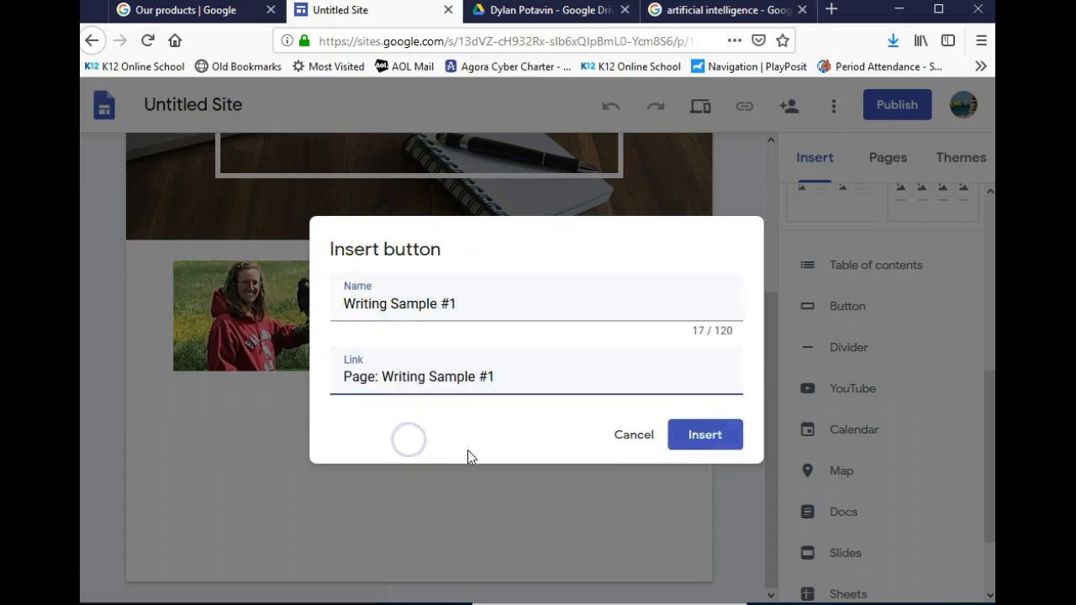
pyautogui.click(705, 435)
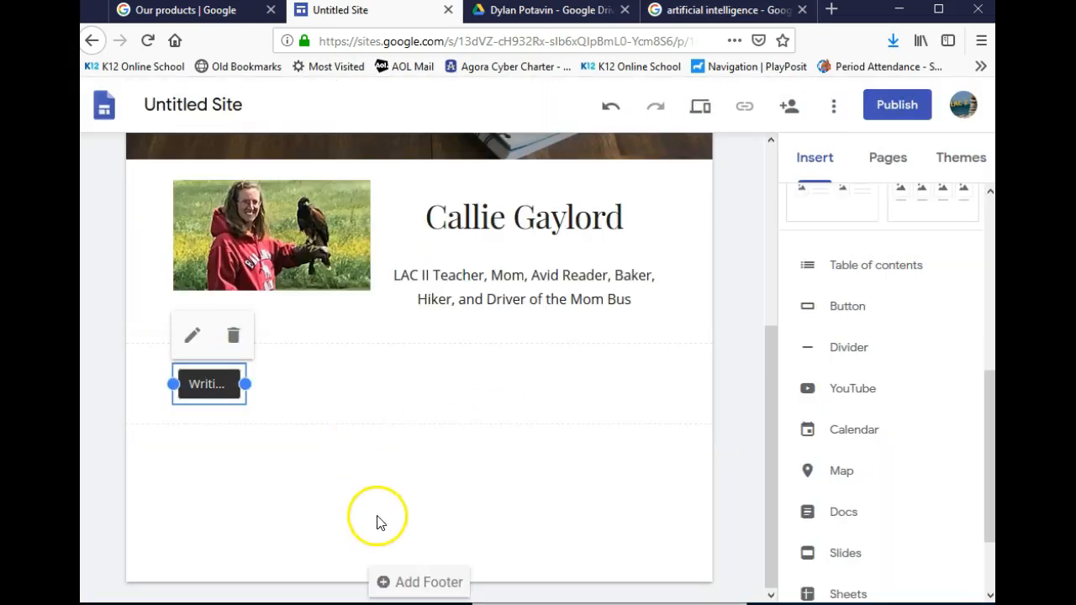
pyautogui.moveTo(245, 384); pyautogui.dragTo(333, 395)
# Add a Writing Sample #2 button linked to its page, widened and placed beside Sample #1
pyautogui.click(366, 481)
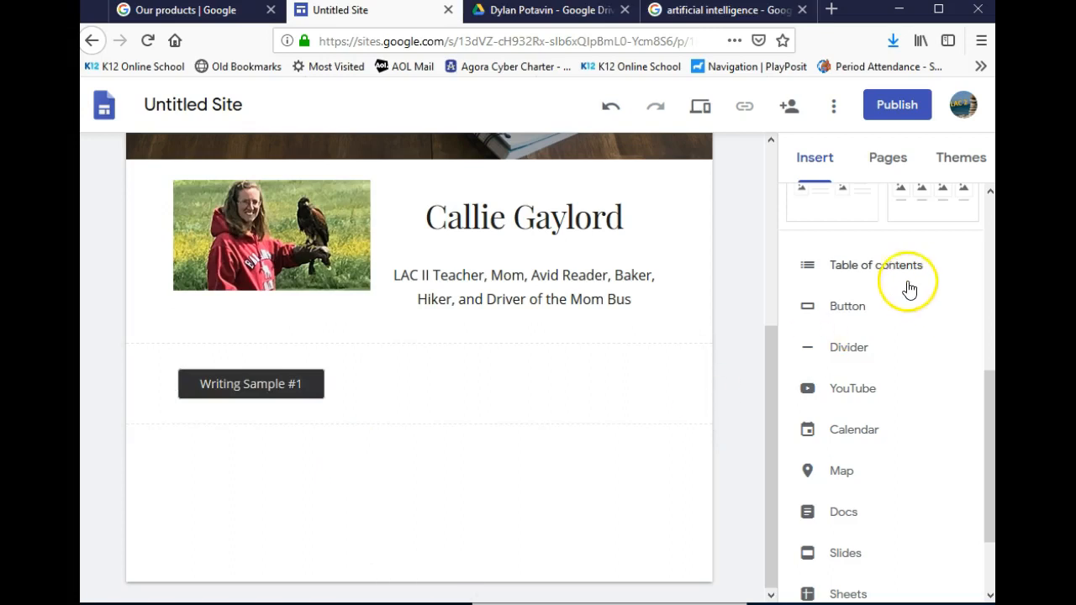
pyautogui.click(869, 310)
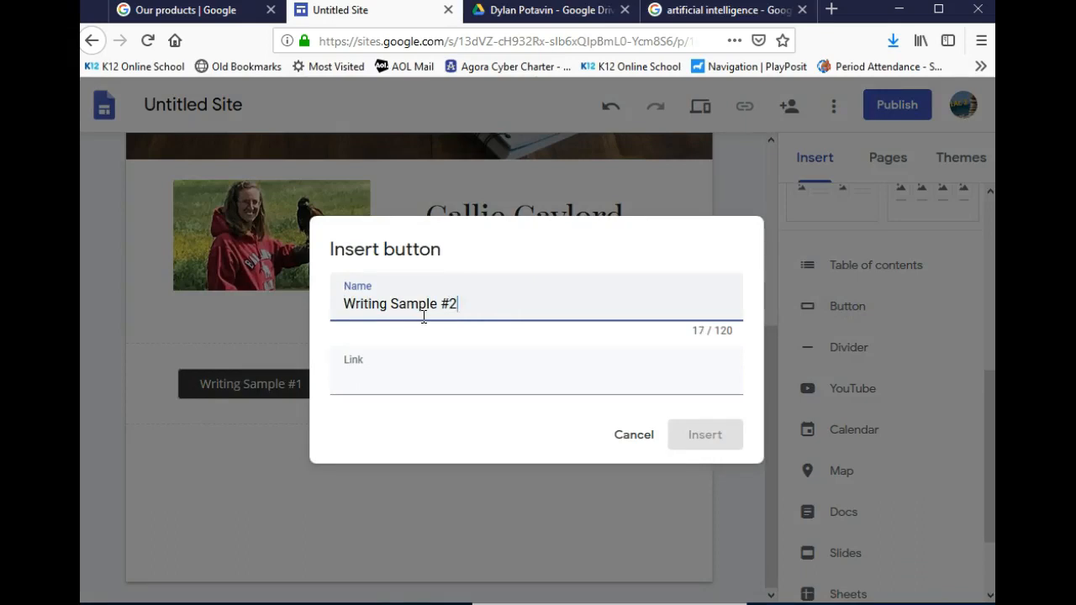
pyautogui.click(457, 389)
pyautogui.click(456, 485)
pyautogui.click(709, 437)
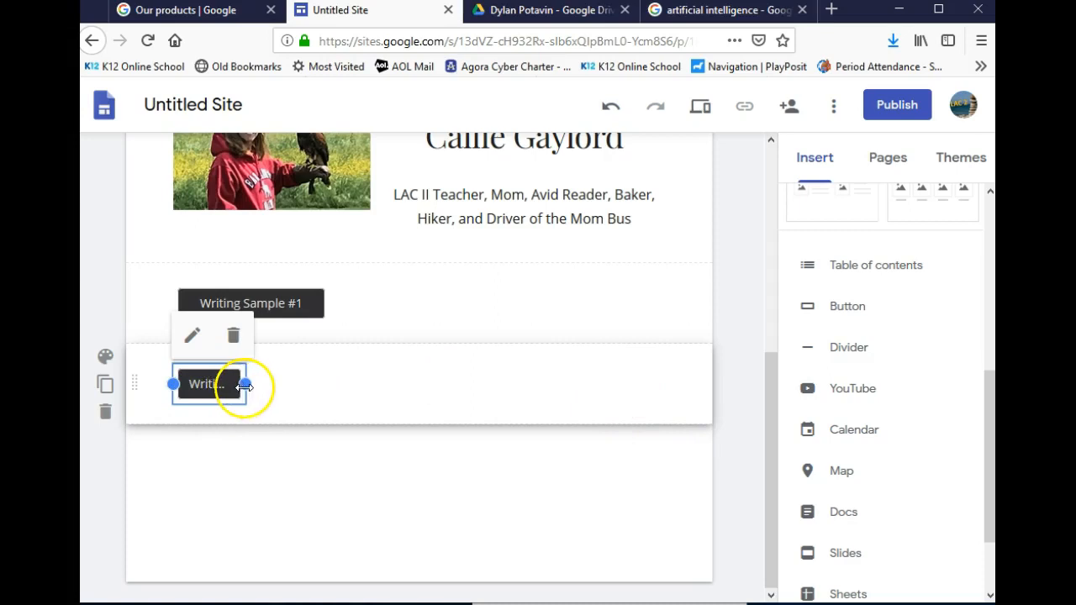
pyautogui.moveTo(245, 385); pyautogui.dragTo(329, 385)
pyautogui.moveTo(259, 371); pyautogui.dragTo(346, 297)
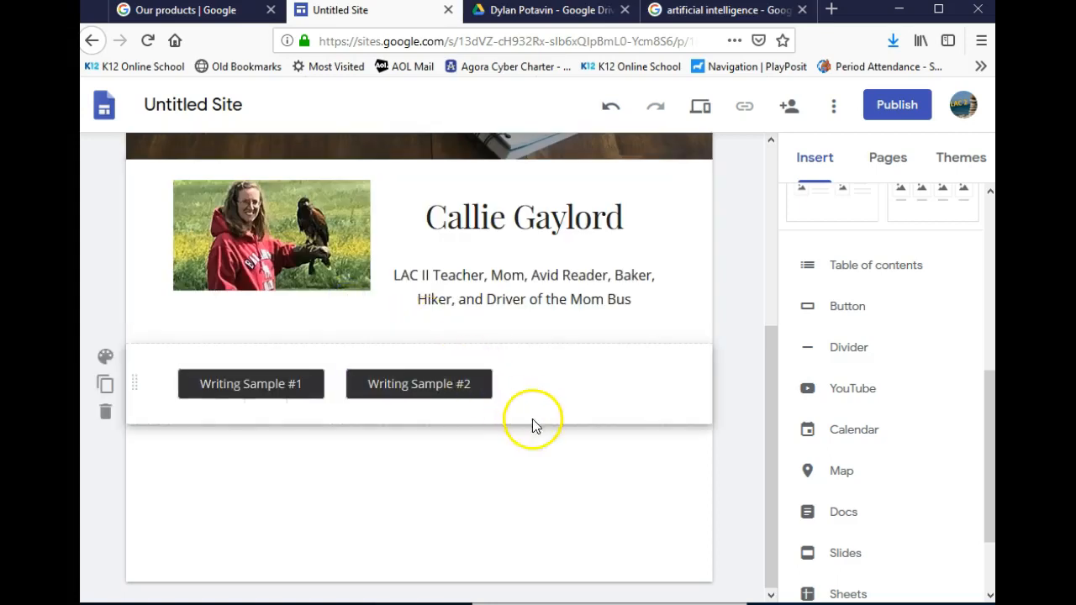
# Add a Writing Sample #3 button linked to its page and stretch it into the row
pyautogui.click(836, 306)
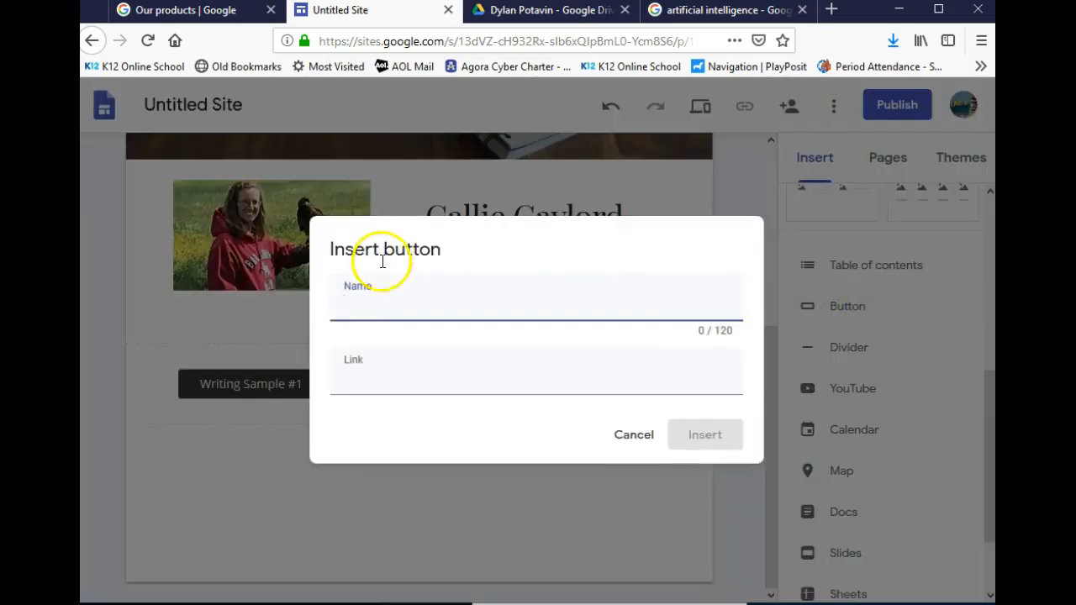
pyautogui.write('Writing')
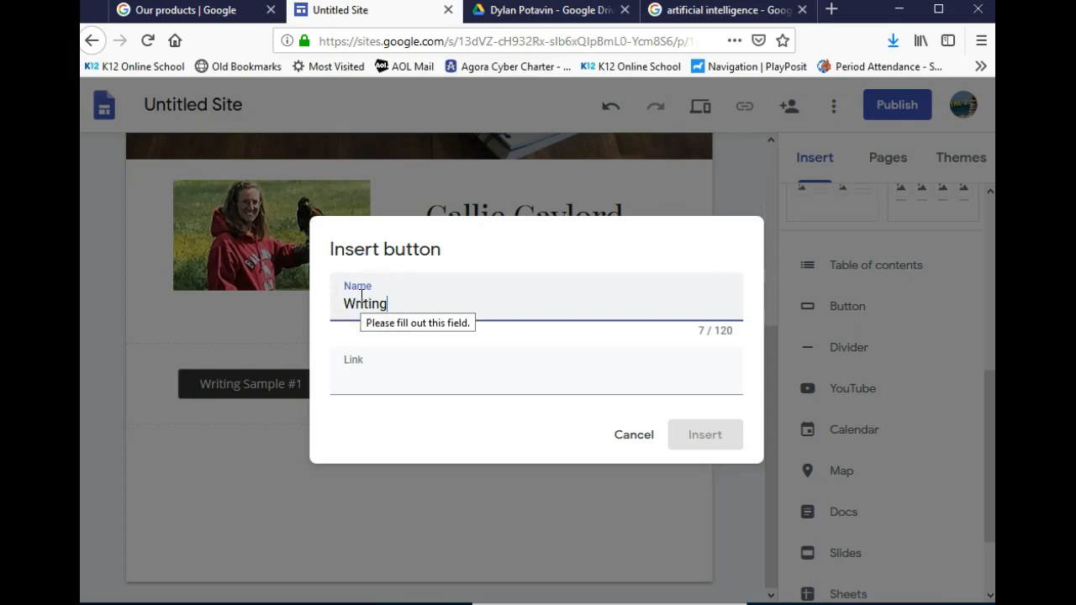
pyautogui.write('Sample #3')
pyautogui.click(555, 383)
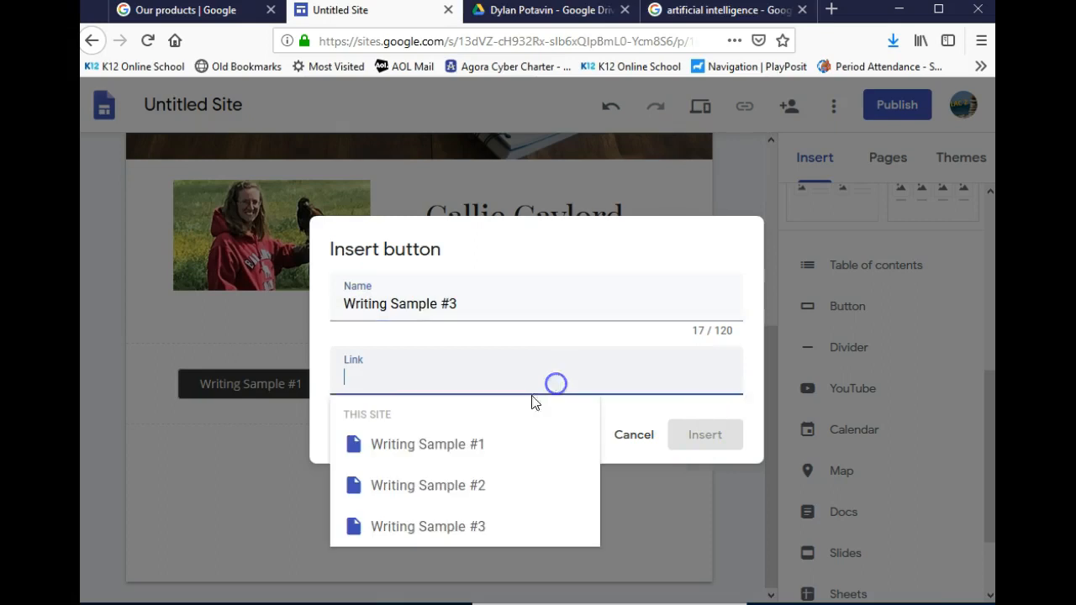
pyautogui.click(461, 524)
pyautogui.click(704, 435)
pyautogui.moveTo(244, 385); pyautogui.dragTo(523, 297)
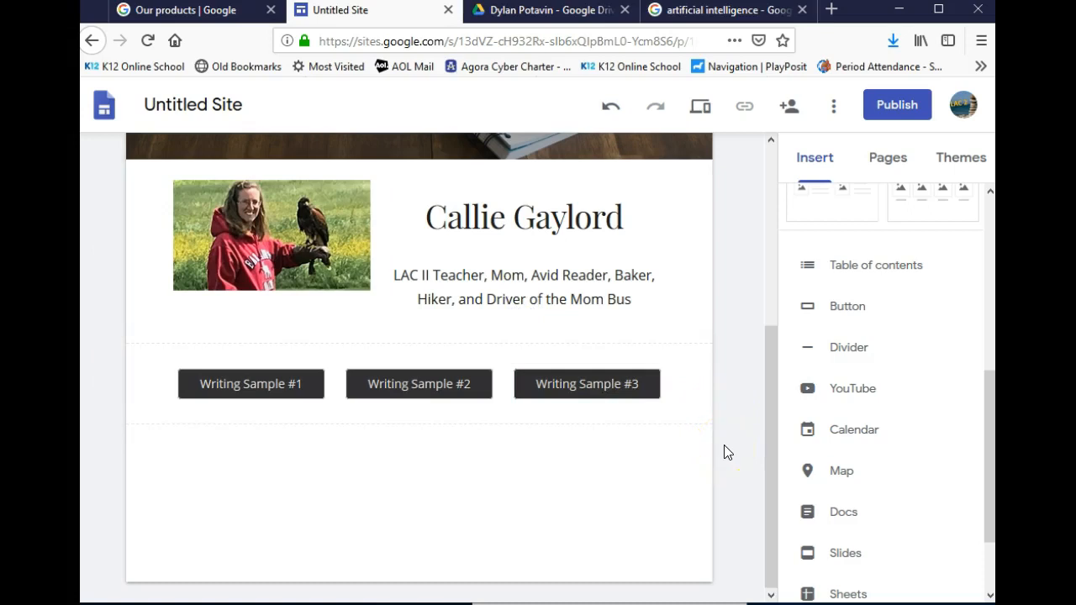
pyautogui.moveTo(510, 588)
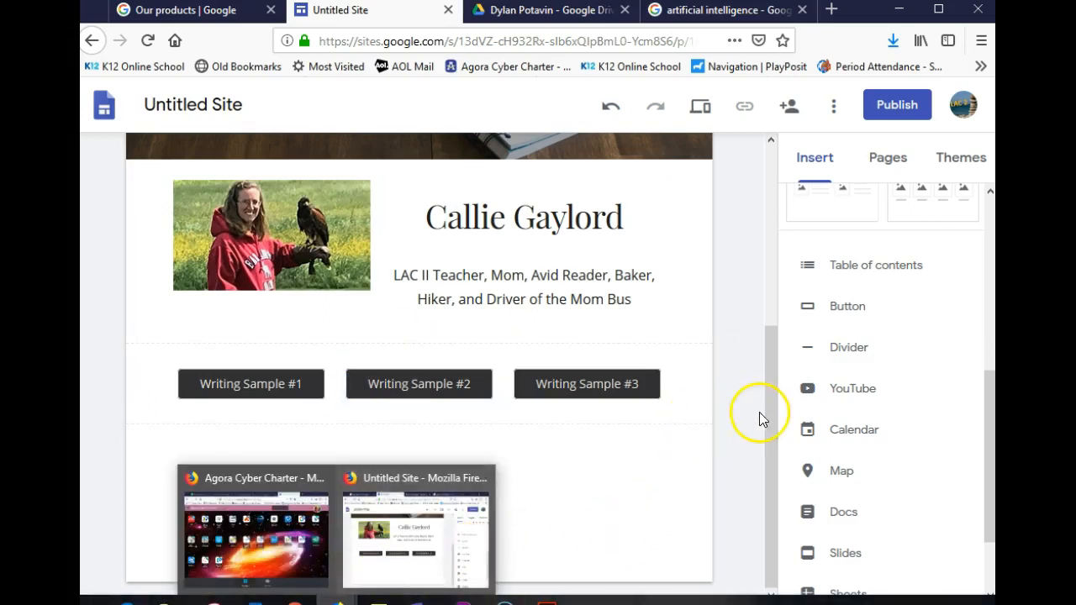
pyautogui.scroll(3, 748, 429)
pyautogui.scroll(-2, 869, 435)
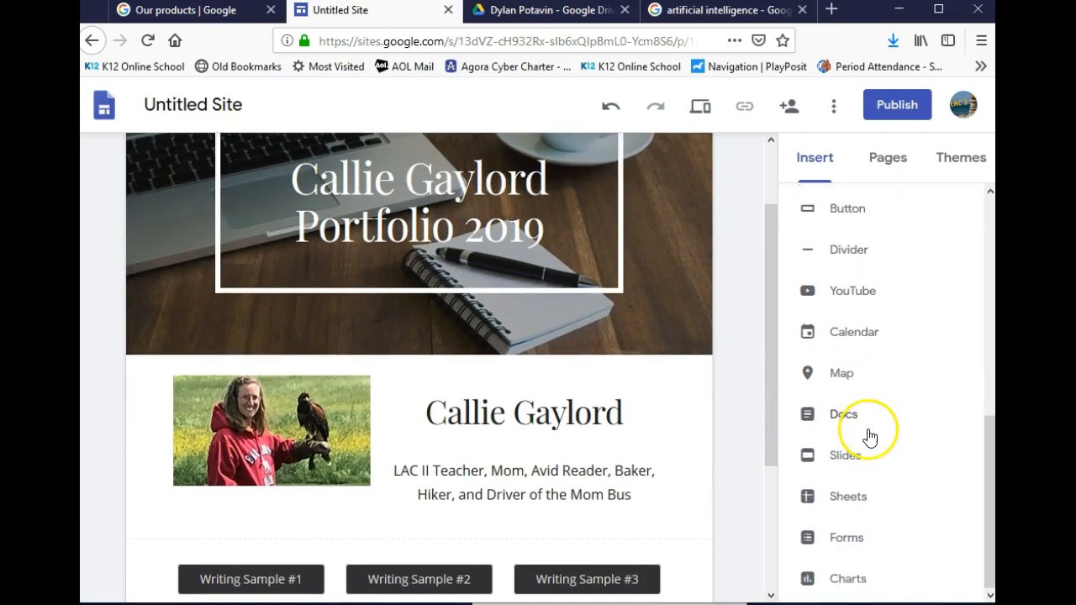
pyautogui.scroll(5, 862, 471)
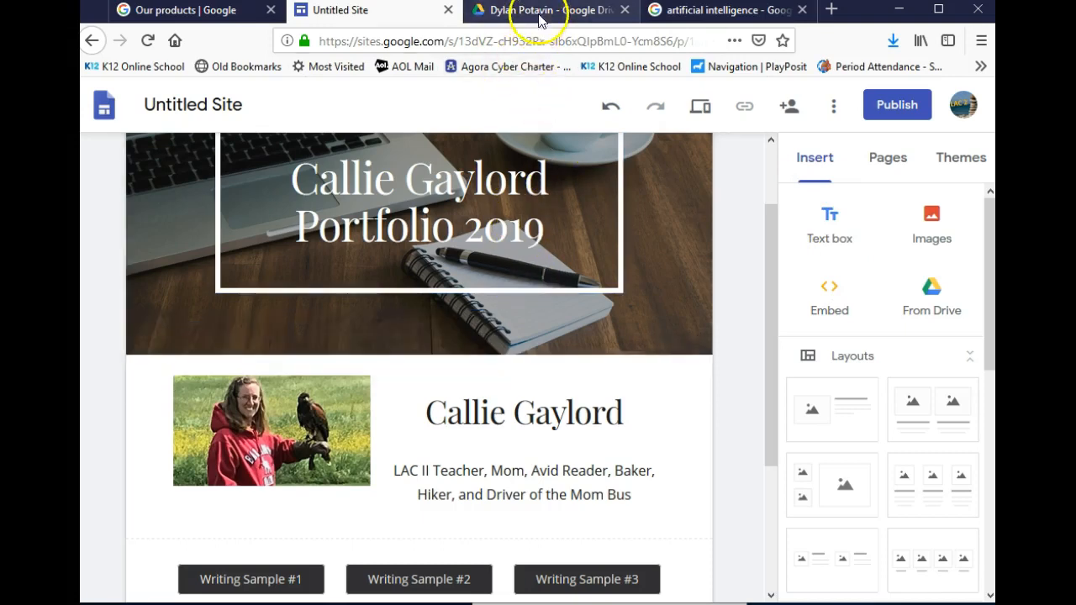
pyautogui.scroll(2, 735, 314)
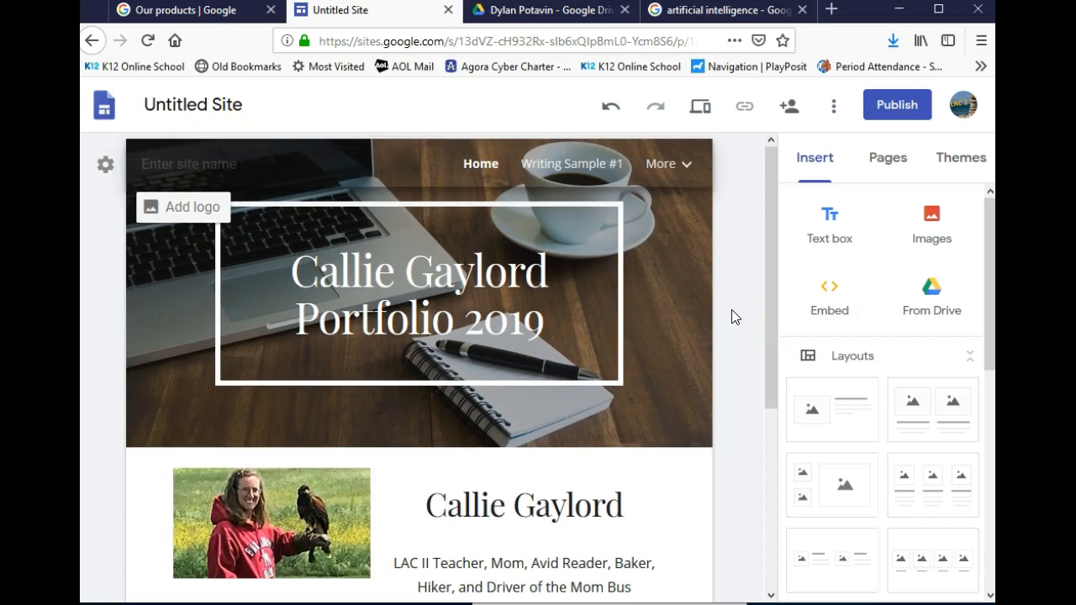
pyautogui.scroll(-3, 732, 316)
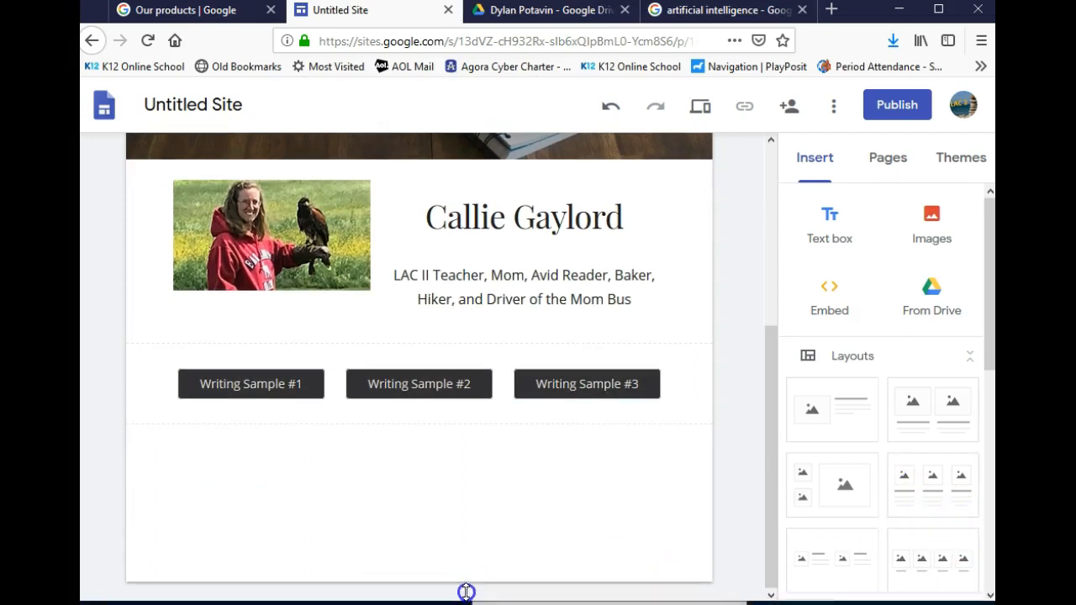
pyautogui.moveTo(466, 592)
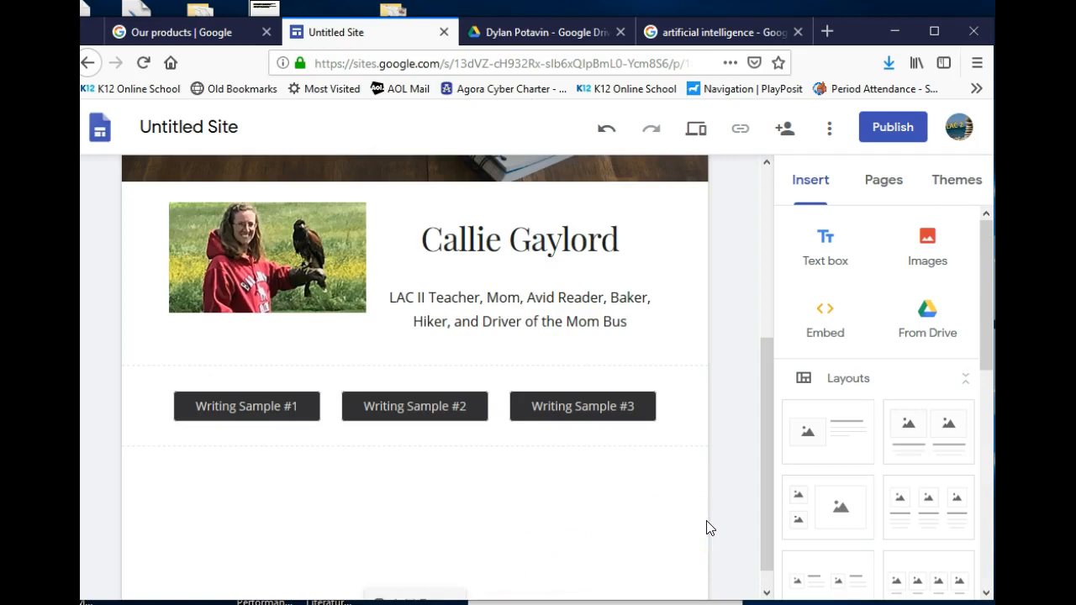
pyautogui.scroll(4, 728, 525)
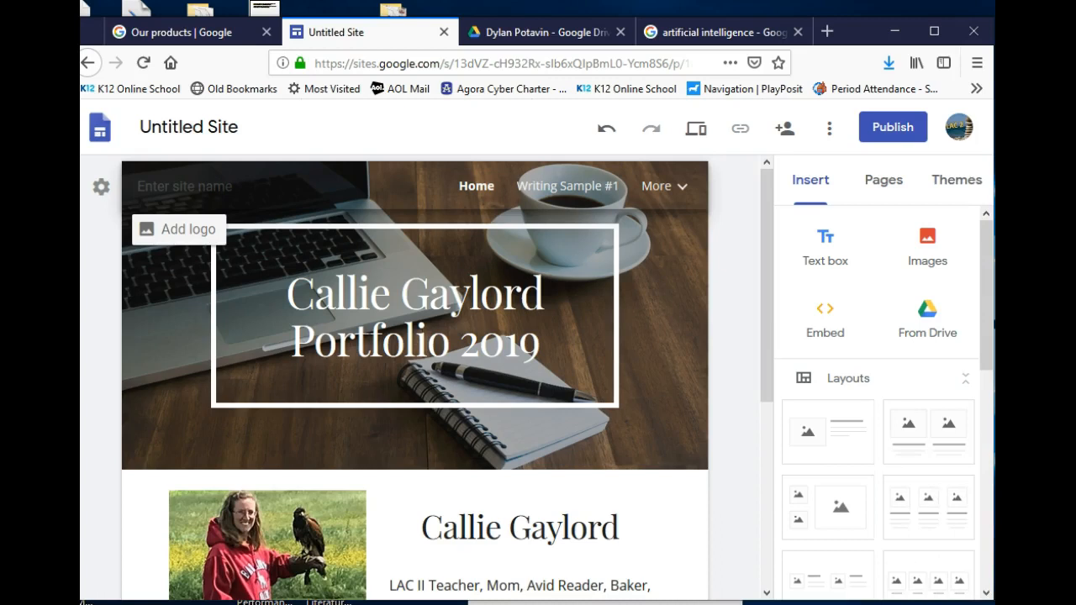
# Rename the untitled site to the owner's name followed by 'Portfolio 2019'
pyautogui.click(171, 129)
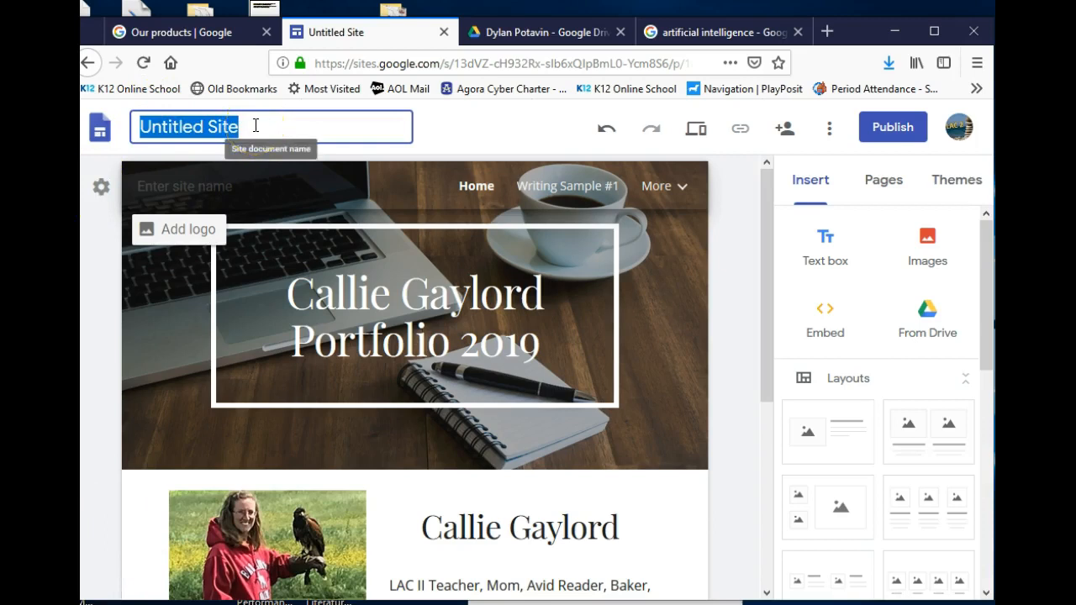
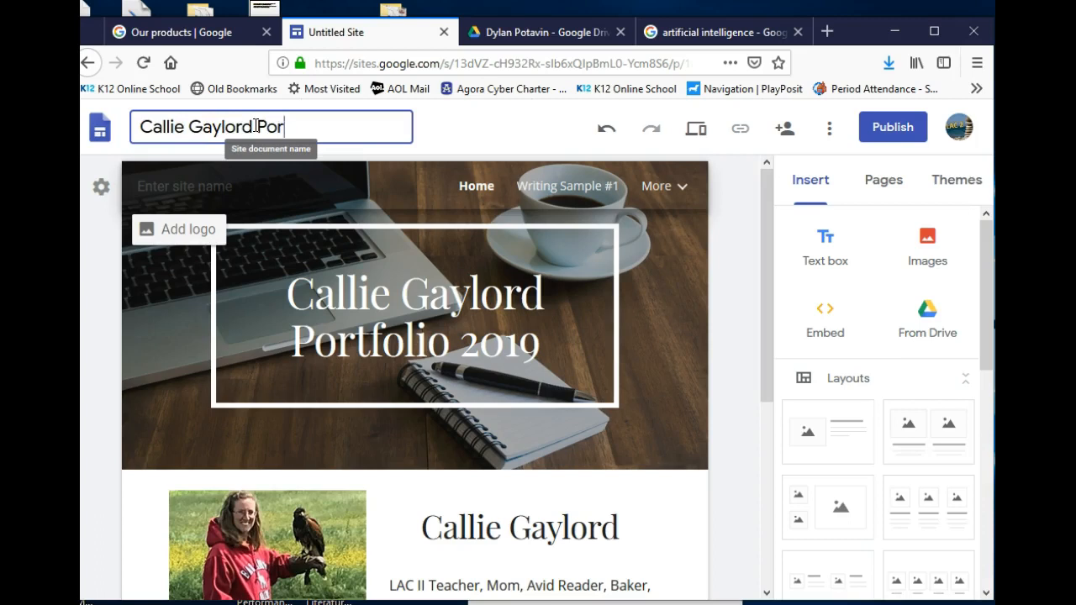
pyautogui.write('tfolio 2019')
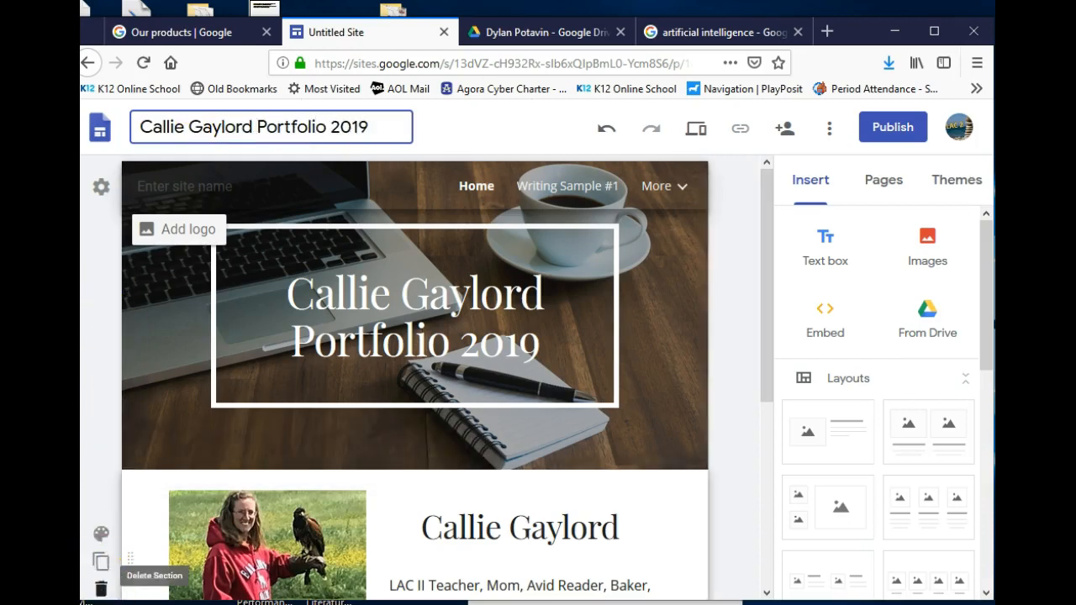